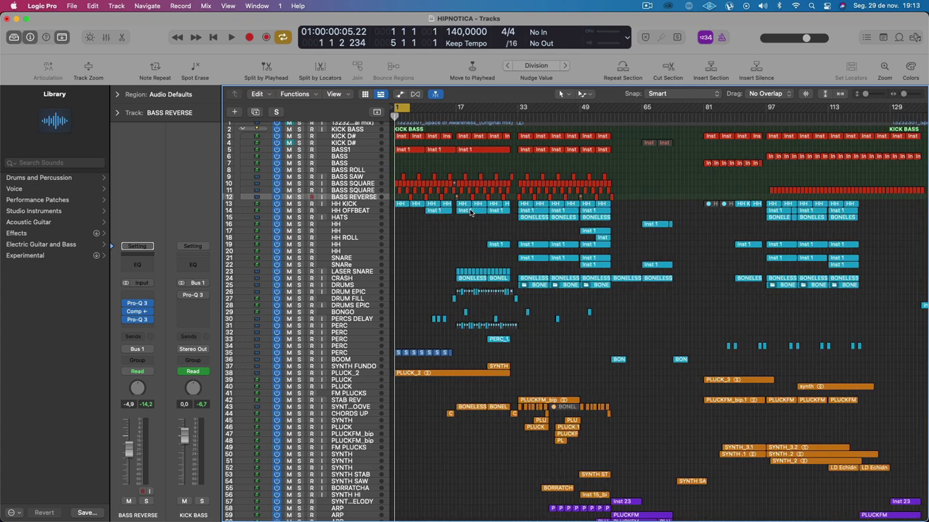
Step: Play the arrangement from about bar 33 and from about bar 103
{"action": "double_click", "coordinate": [523, 118]}
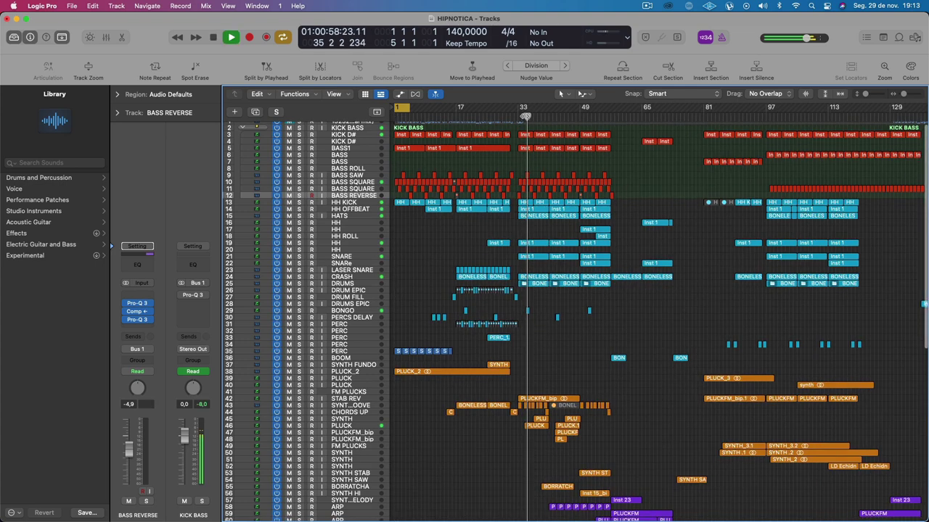
{"action": "left_click", "coordinate": [785, 116]}
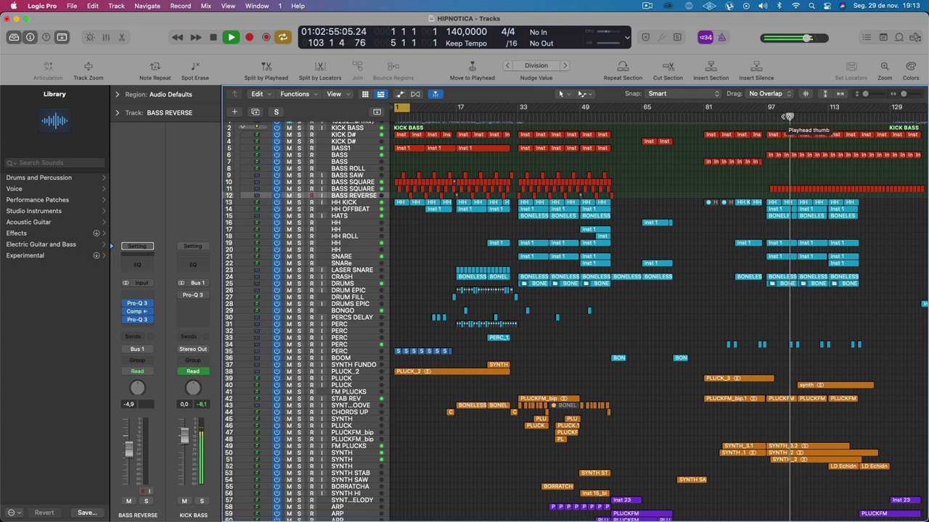
Step: Select the first HH KICK region and play the project briefly from the beginning, with the opening bars enlarged
{"action": "left_click", "coordinate": [400, 202]}
{"action": "key", "text": "space"}
{"action": "key", "text": "Return"}
{"action": "key", "text": "space"}
{"action": "key", "text": "super+Right"}
{"action": "key", "text": "super+Right"}
{"action": "key", "text": "super+Right"}
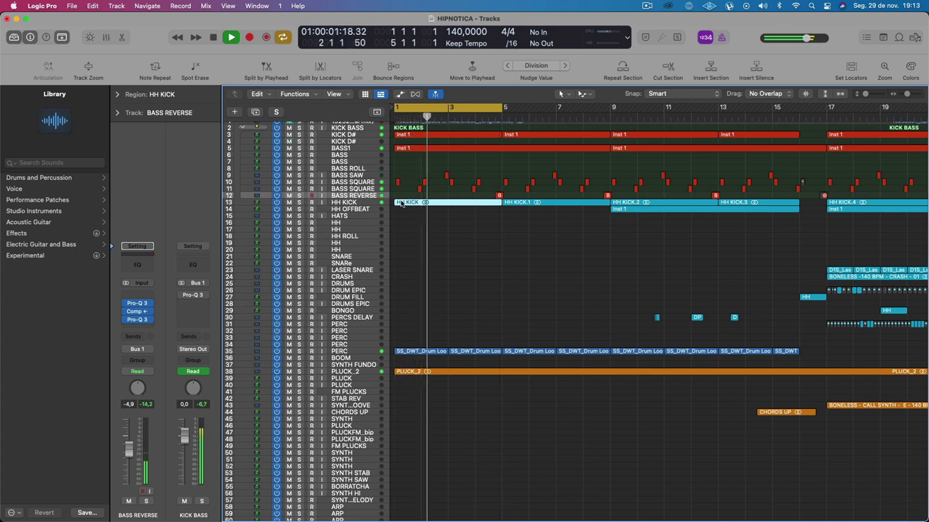
{"action": "key", "text": "space"}
Step: Listen to the opening four-bar loop from the start with the kick and bass tracks enlarged, and stop playback
{"action": "scroll", "coordinate": [496, 165], "scroll_direction": "up", "scroll_amount": 6}
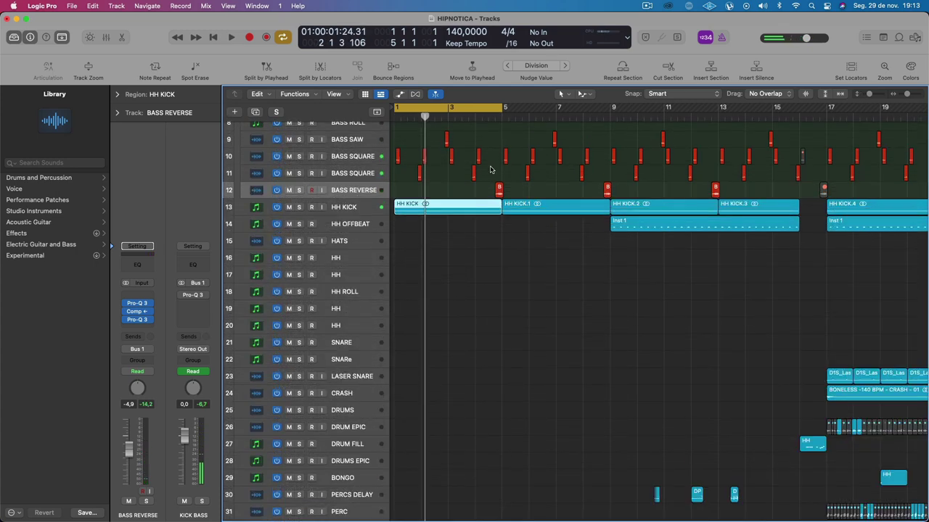
{"action": "scroll", "coordinate": [488, 168], "scroll_direction": "up", "scroll_amount": 5}
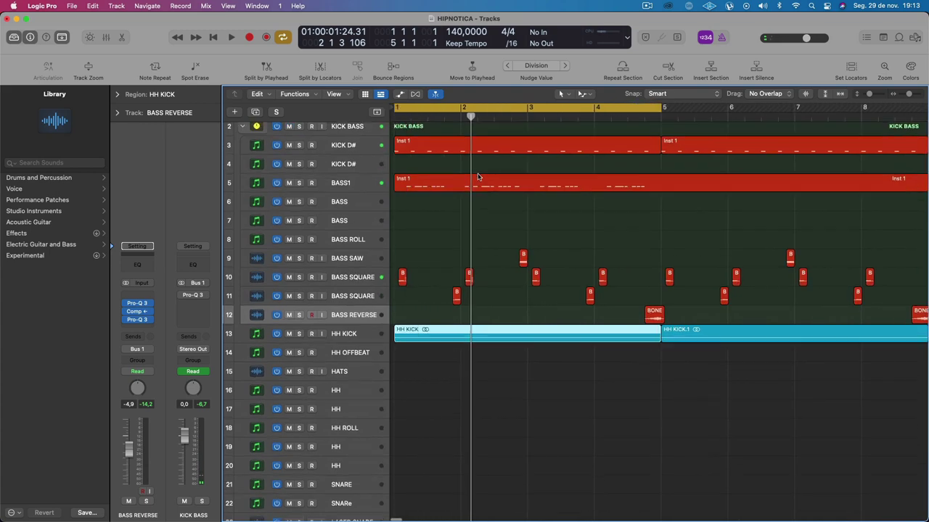
{"action": "left_click", "coordinate": [659, 142]}
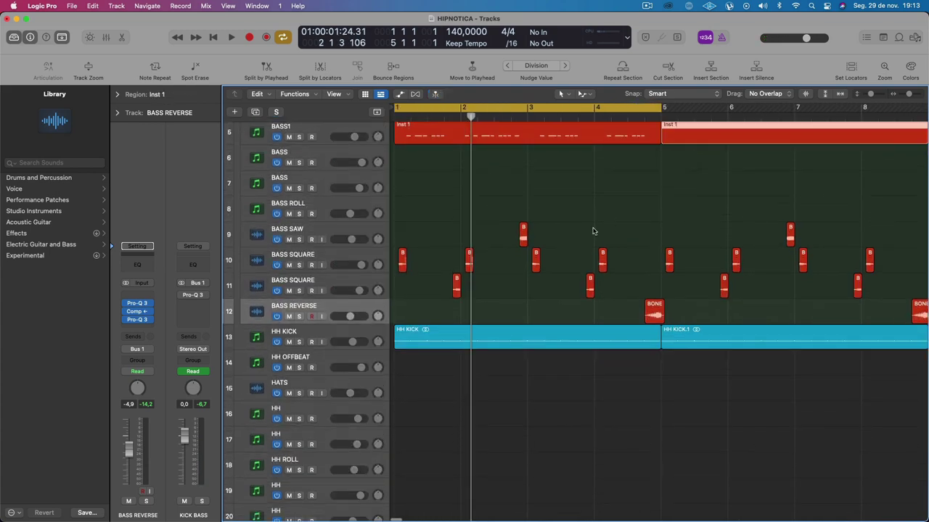
{"action": "scroll", "coordinate": [445, 193], "scroll_direction": "down", "scroll_amount": 5}
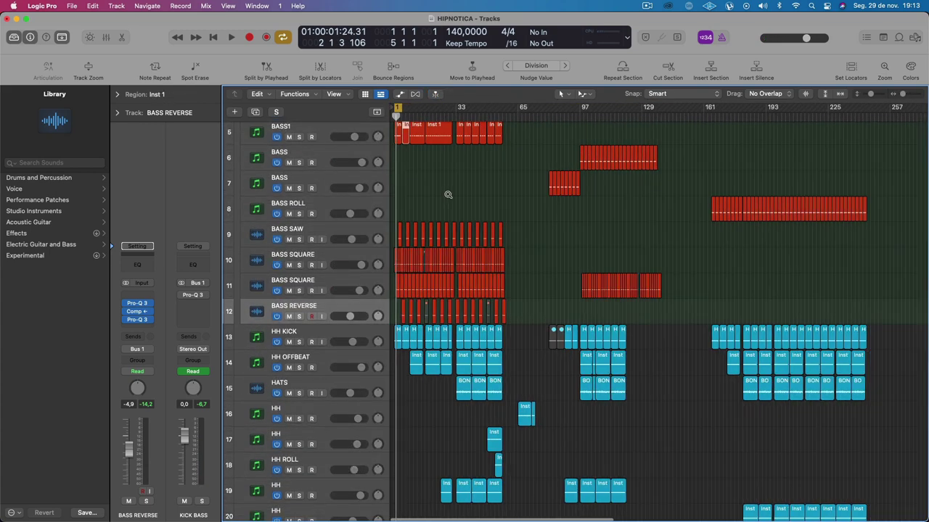
{"action": "scroll", "coordinate": [447, 194], "scroll_direction": "up", "scroll_amount": 4}
{"action": "scroll", "coordinate": [447, 195], "scroll_direction": "left", "scroll_amount": 5}
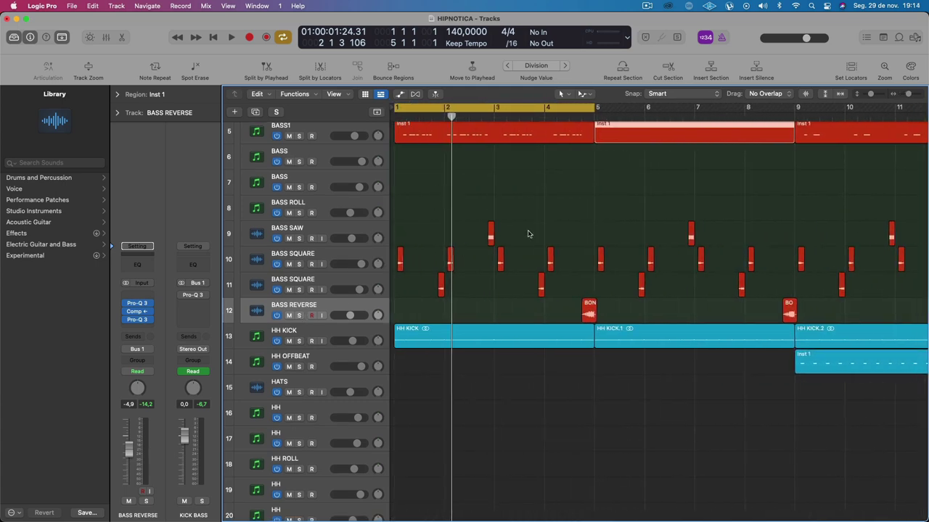
{"action": "key", "text": "Return"}
{"action": "key", "text": "space"}
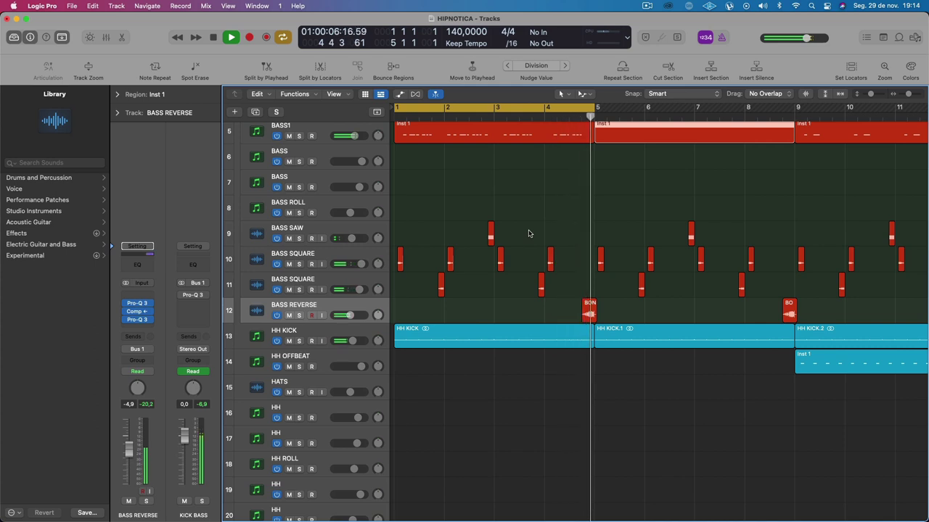
{"action": "scroll", "coordinate": [529, 233], "scroll_direction": "up", "scroll_amount": 5}
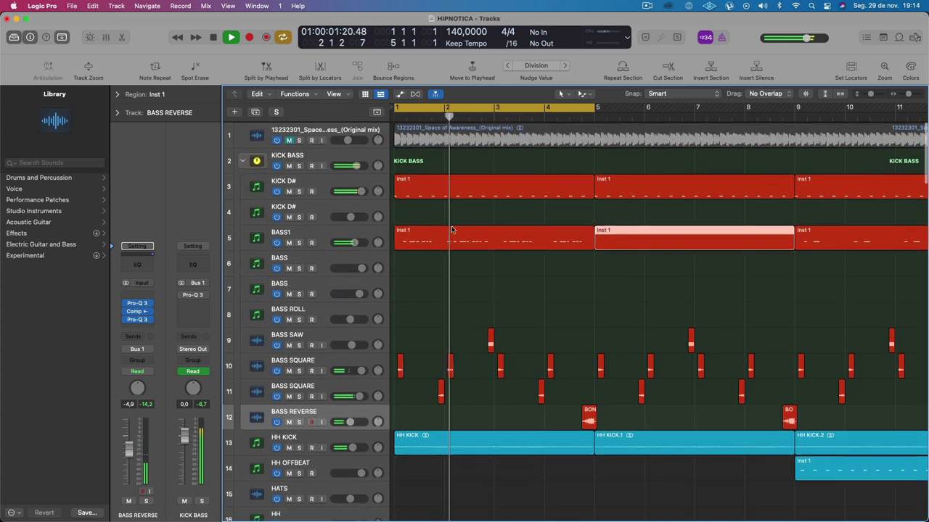
{"action": "key", "text": "space"}
Step: Solo the upper KICK D# track and the BASS1 track and play them from the start
{"action": "left_click", "coordinate": [298, 190]}
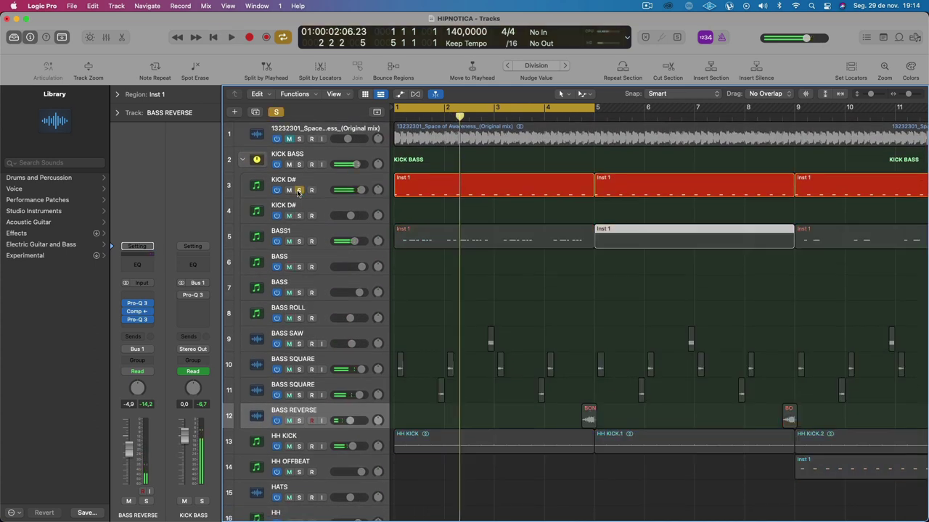
{"action": "left_click", "coordinate": [298, 242]}
{"action": "left_click", "coordinate": [308, 179]}
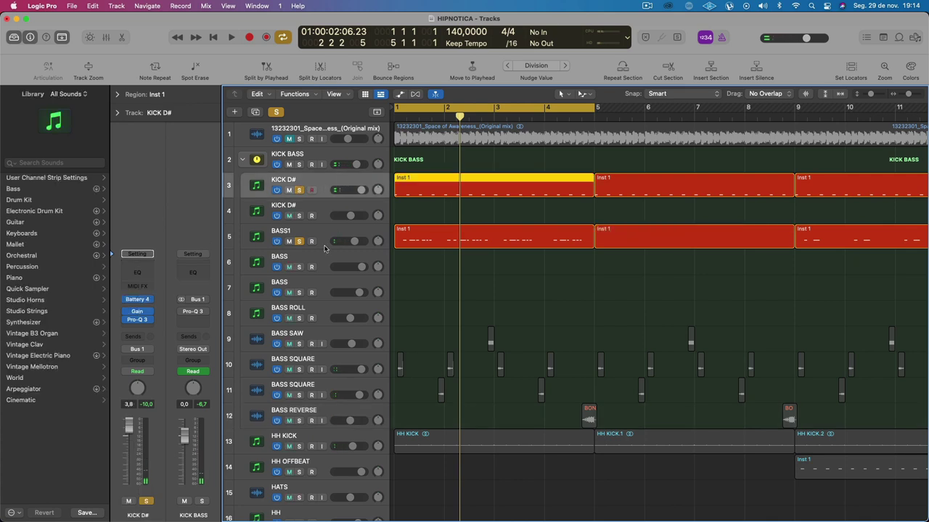
{"action": "key", "text": "Return"}
{"action": "key", "text": "space"}
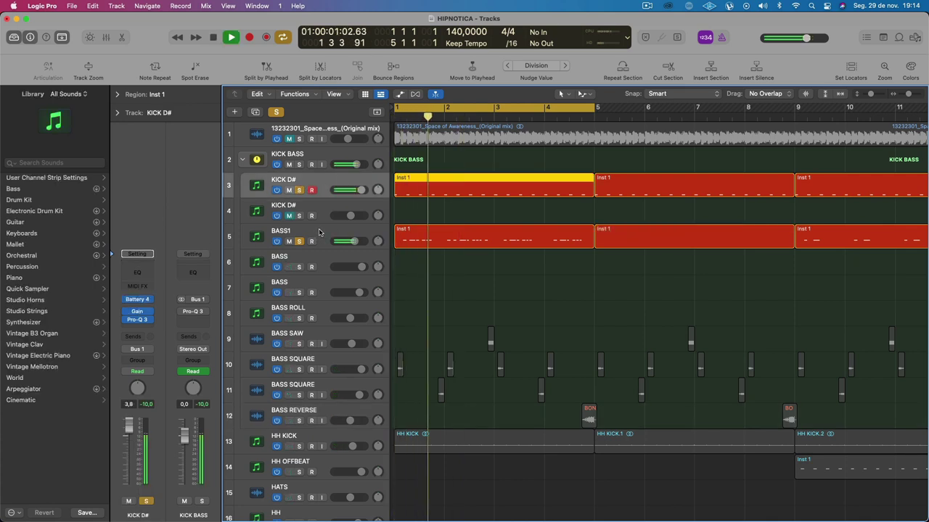
Step: Select the BASS1 track, stop playback and open its Serum instrument, with the whole plug-in window in view
{"action": "left_click", "coordinate": [319, 232]}
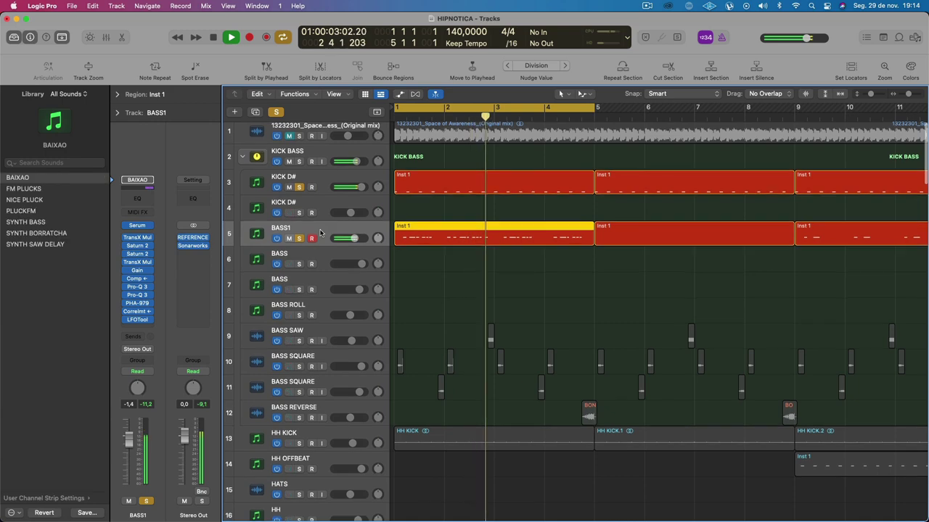
{"action": "key", "text": "space"}
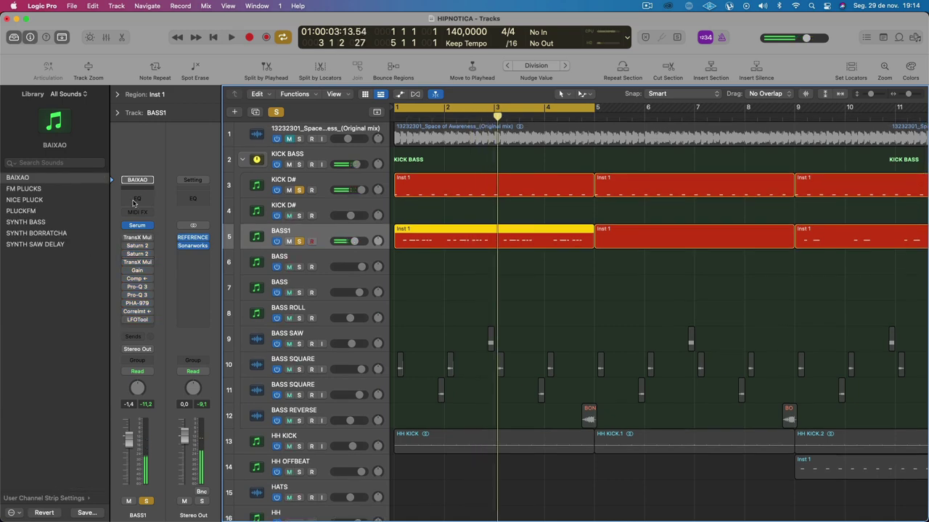
{"action": "left_click", "coordinate": [138, 226]}
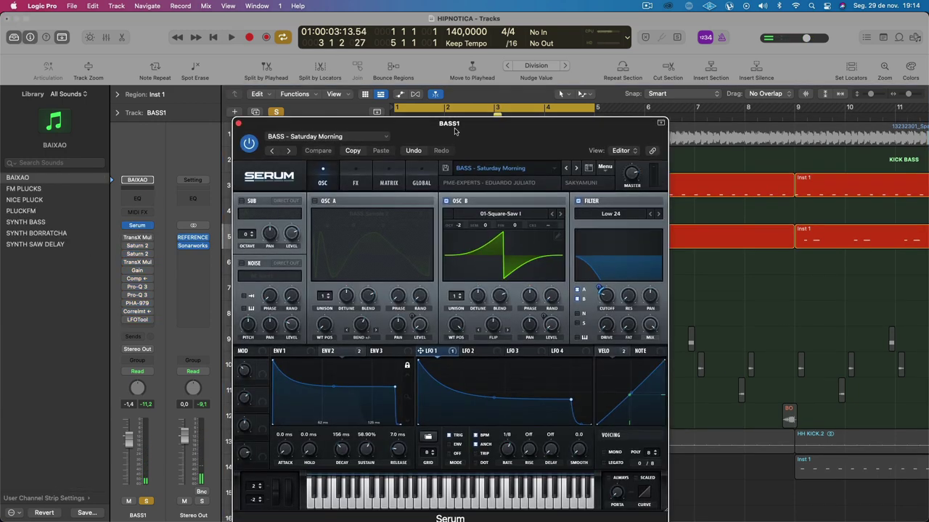
{"action": "left_click_drag", "start_coordinate": [448, 118], "coordinate": [398, 69]}
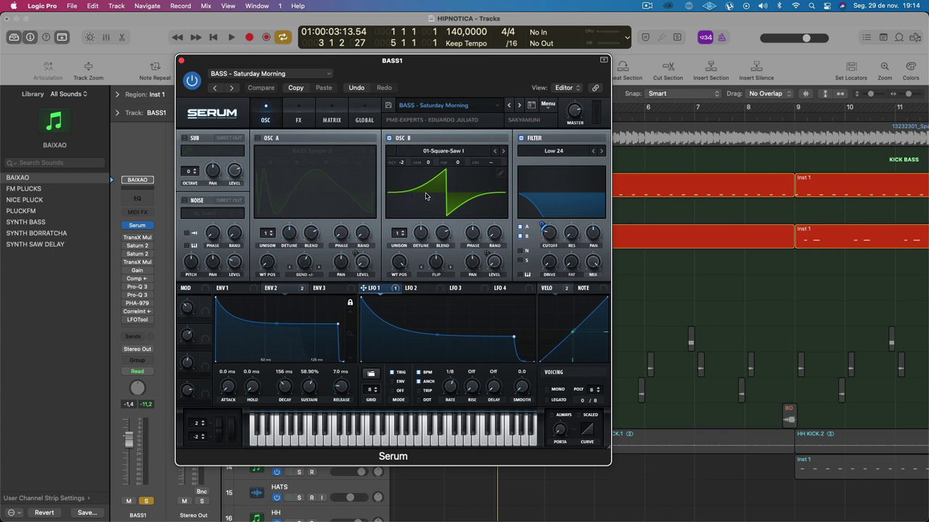
Step: Set bin 1 of Oscillator B's wavetable to 38% during playback, and close the wavetable editor
{"action": "left_click", "coordinate": [500, 174]}
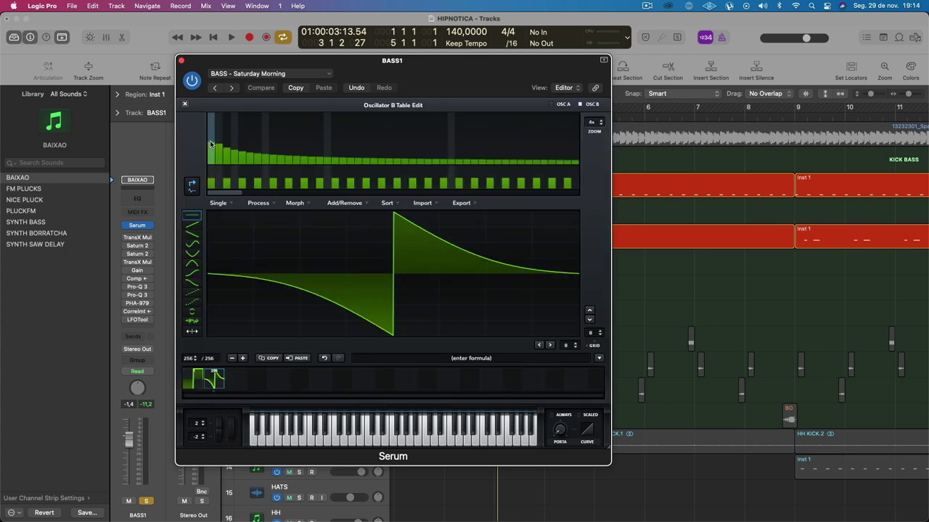
{"action": "key", "text": "space"}
{"action": "left_click_drag", "start_coordinate": [210, 148], "coordinate": [212, 149]}
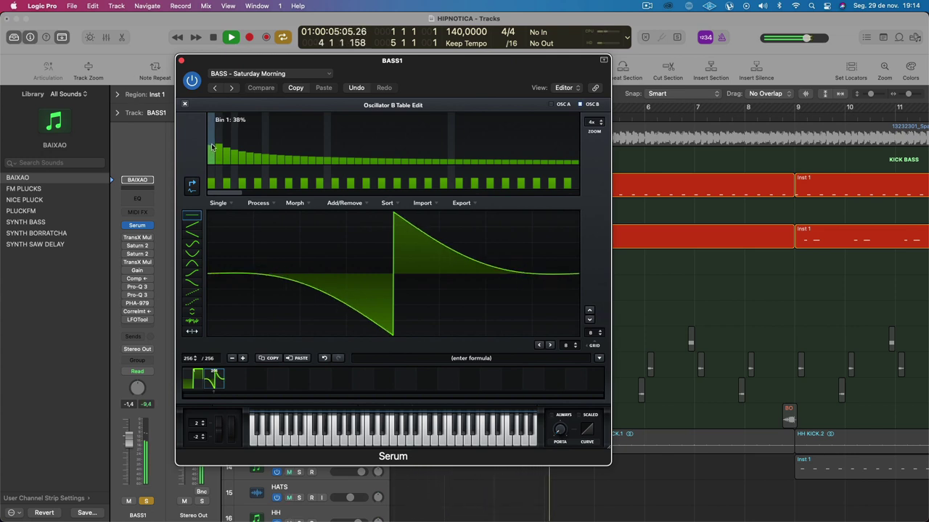
{"action": "key", "text": "space"}
{"action": "left_click", "coordinate": [185, 105]}
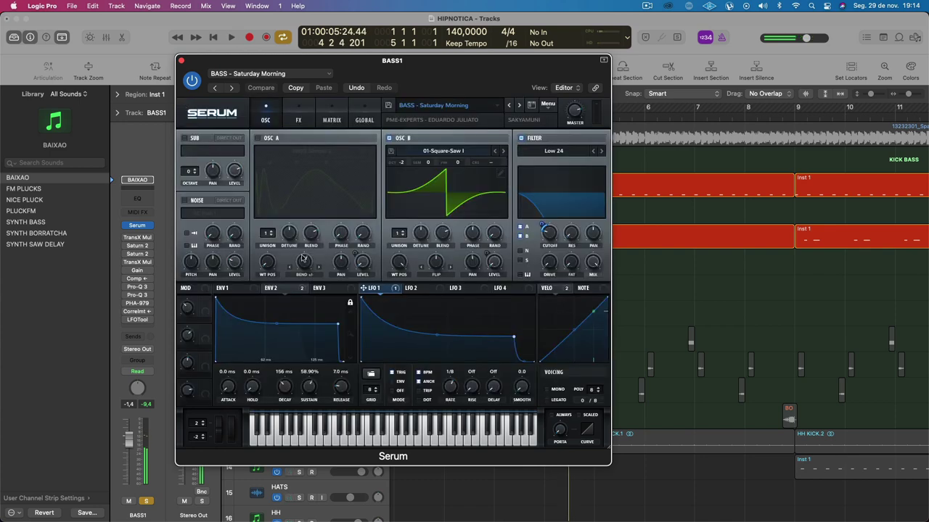
Step: Temporarily enable Oscillator A, set its Bend +/- warp to 100%, and switch the oscillator off again
{"action": "left_click", "coordinate": [308, 275]}
{"action": "left_click", "coordinate": [308, 275]}
{"action": "left_click", "coordinate": [308, 276]}
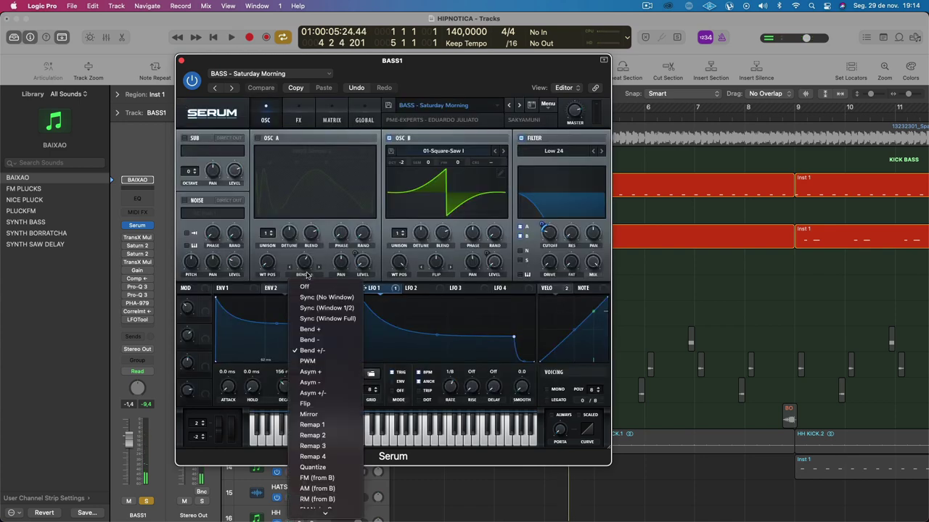
{"action": "left_click", "coordinate": [251, 183]}
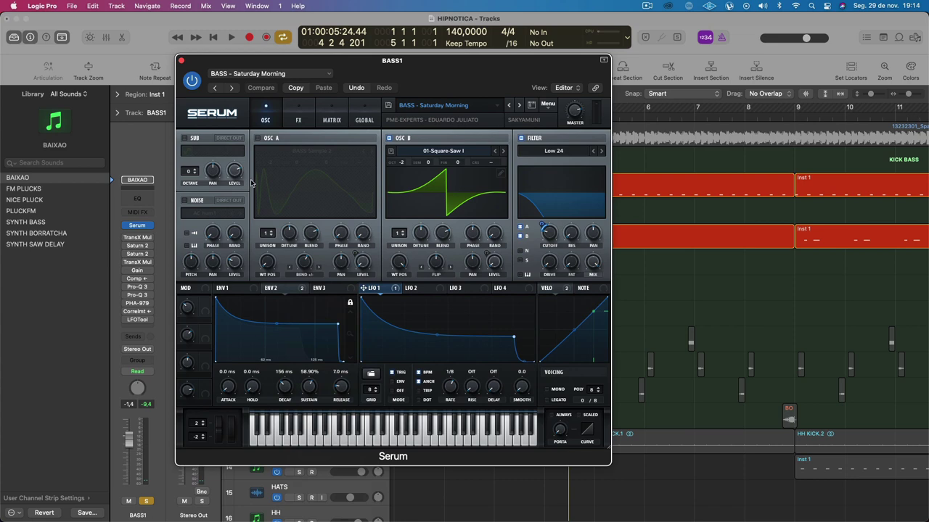
{"action": "left_click", "coordinate": [257, 138]}
{"action": "left_click_drag", "start_coordinate": [304, 265], "coordinate": [317, 158]}
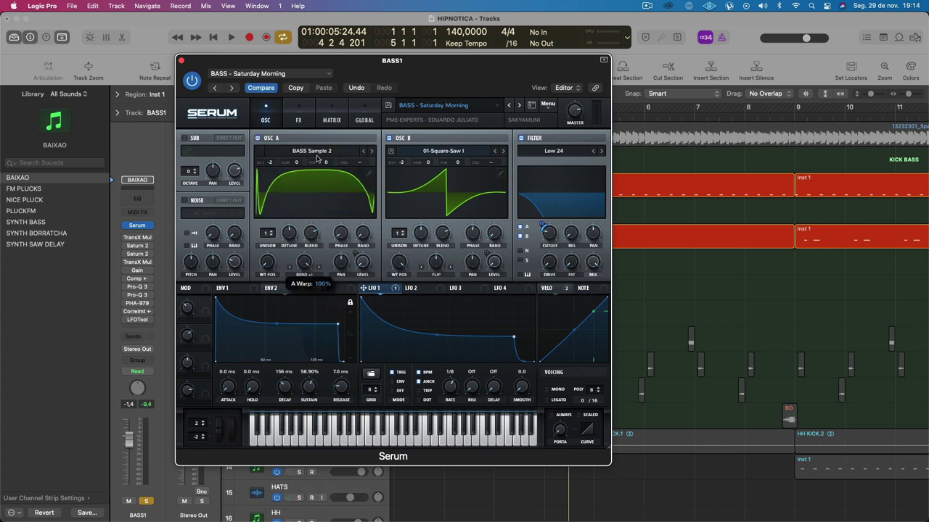
{"action": "left_click", "coordinate": [257, 138]}
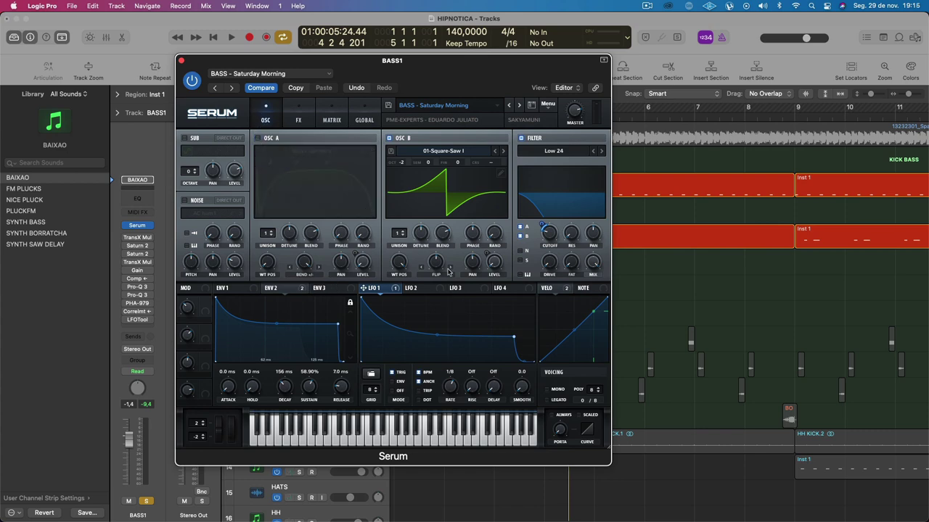
Step: Set Oscillator B's Flip warp to 50% and listen briefly to the bass
{"action": "mouse_move", "coordinate": [433, 265]}
{"action": "left_mouse_down"}
{"action": "mouse_move", "coordinate": [437, 196]}
{"action": "mouse_move", "coordinate": [434, 261]}
{"action": "left_mouse_up"}
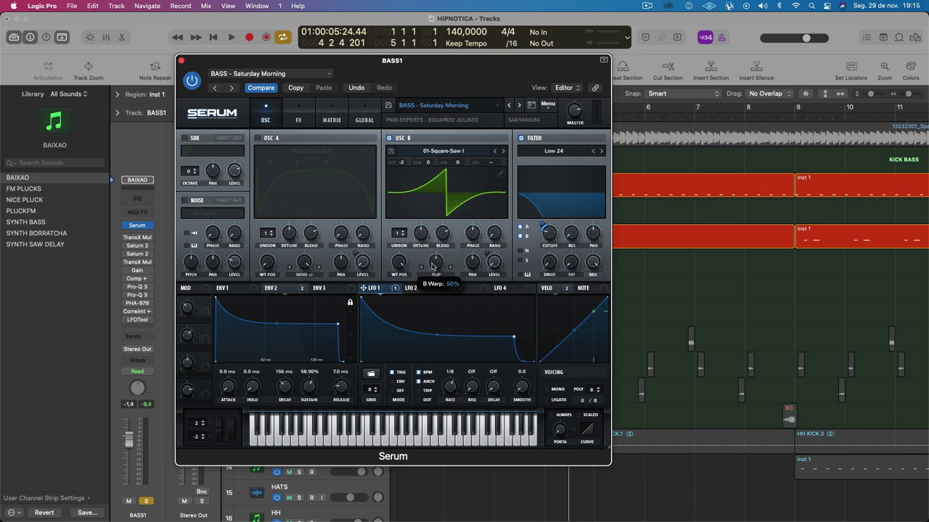
{"action": "key", "text": "space"}
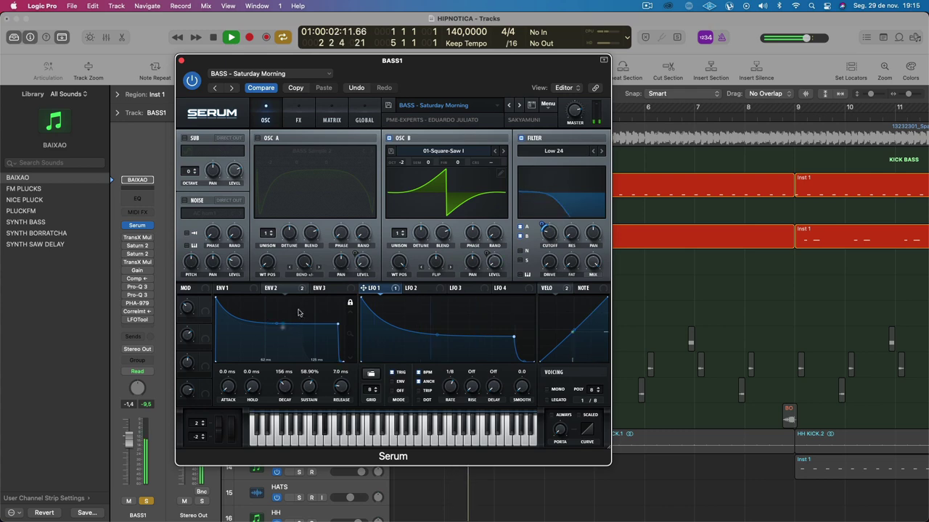
{"action": "key", "text": "space"}
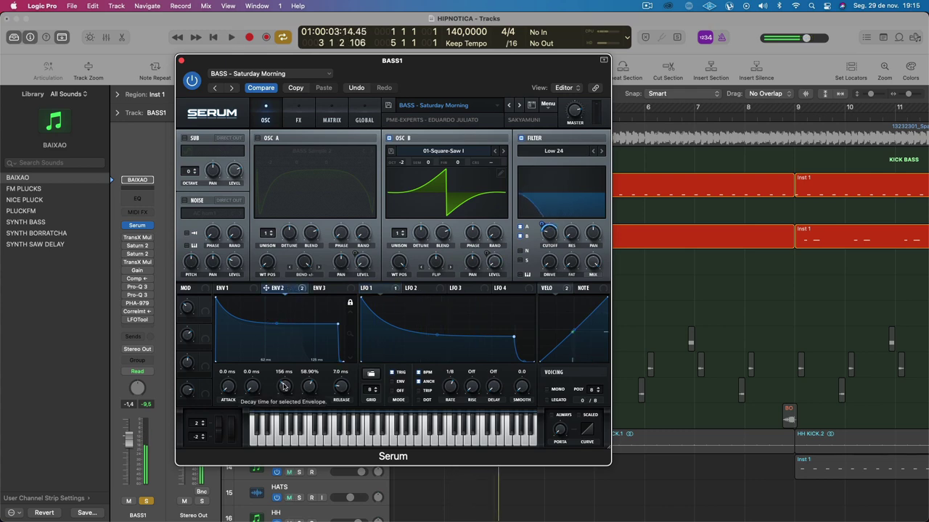
Step: Set Envelope 2's decay to 149 ms and play the loop to hear the filter movement
{"action": "scroll", "coordinate": [283, 387], "scroll_direction": "down", "scroll_amount": 1}
{"action": "key", "text": "space"}
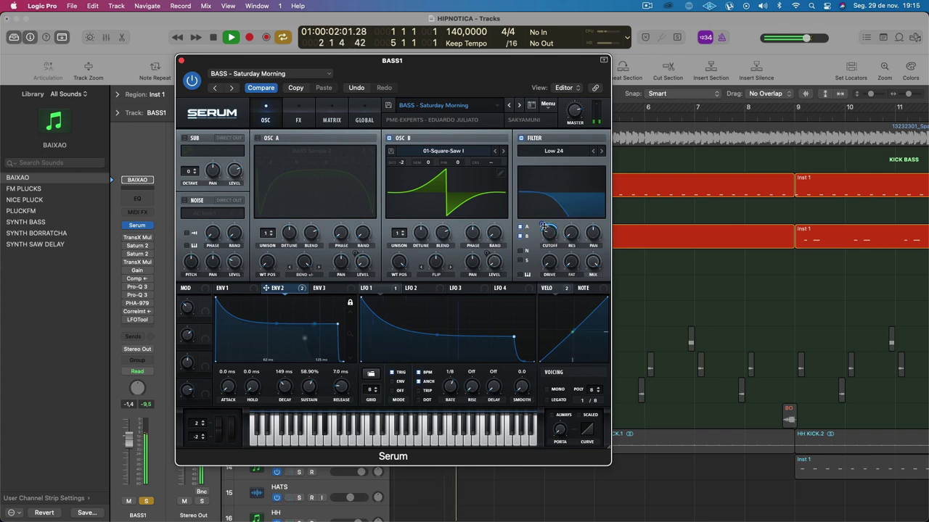
{"action": "mouse_move", "coordinate": [538, 227]}
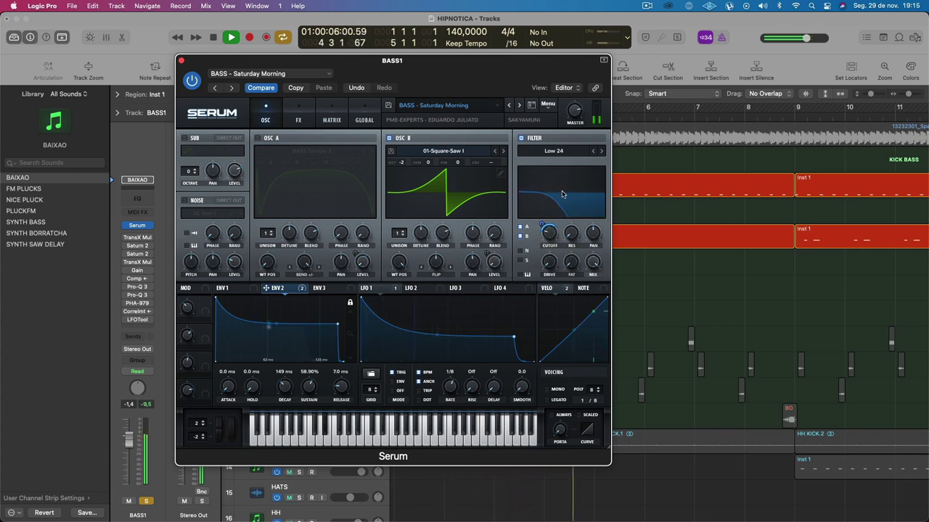
Step: Change Serum's filter type to MG Low 24
{"action": "left_click", "coordinate": [555, 153]}
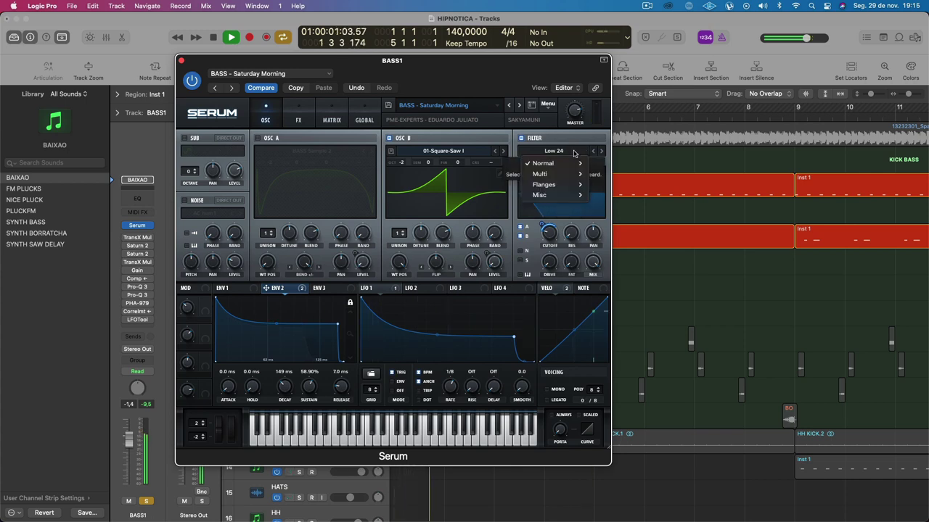
{"action": "mouse_move", "coordinate": [552, 163]}
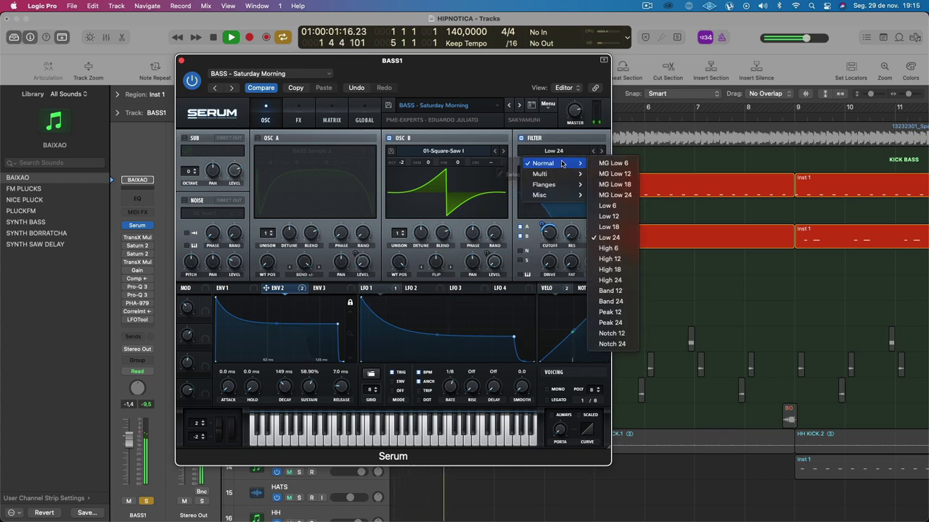
{"action": "left_click", "coordinate": [618, 197]}
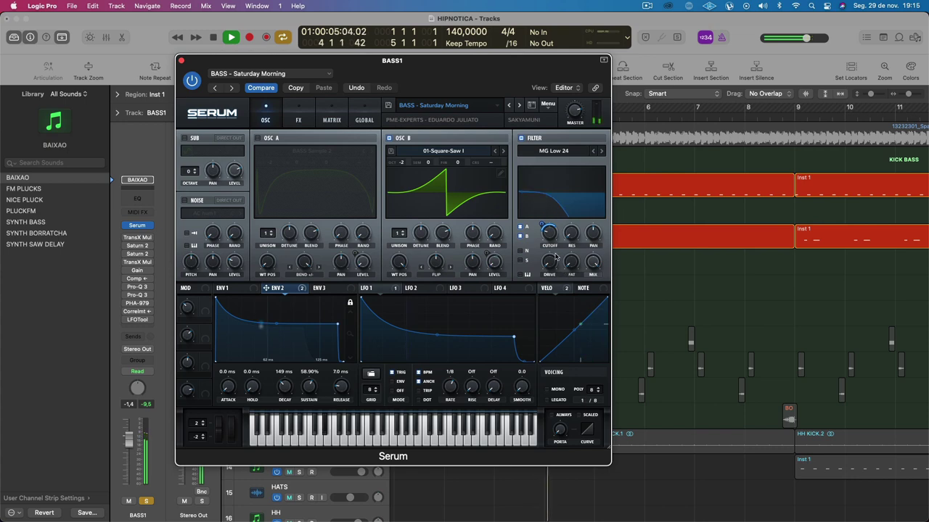
Step: Display Envelope 1's settings and stop playback
{"action": "mouse_move", "coordinate": [547, 229]}
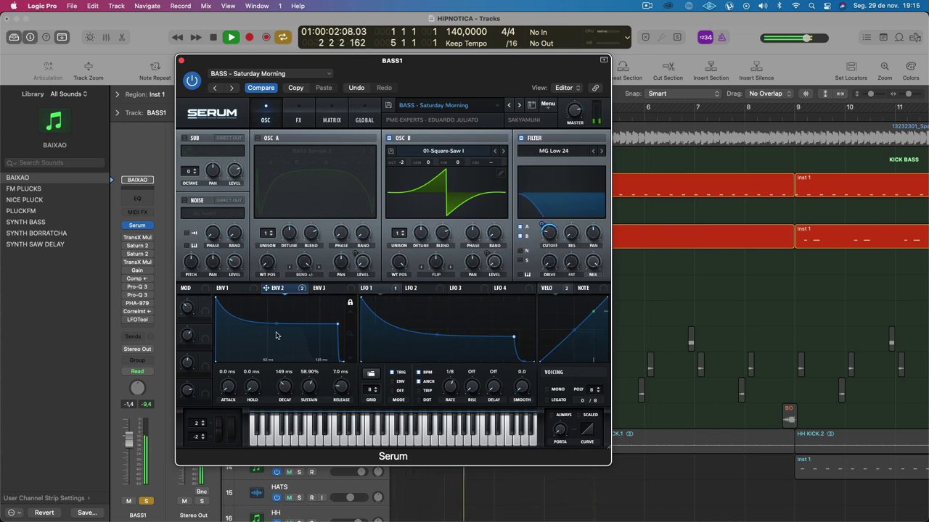
{"action": "left_click", "coordinate": [227, 288]}
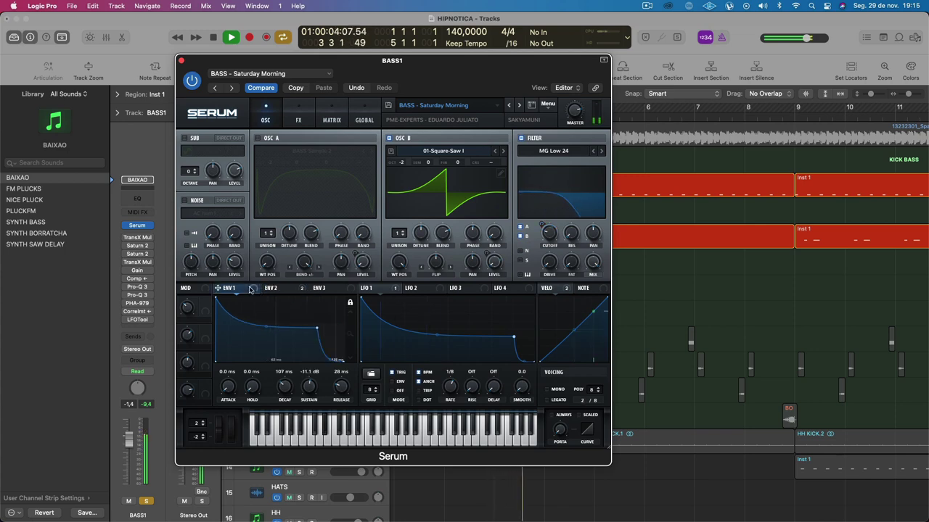
{"action": "key", "text": "space"}
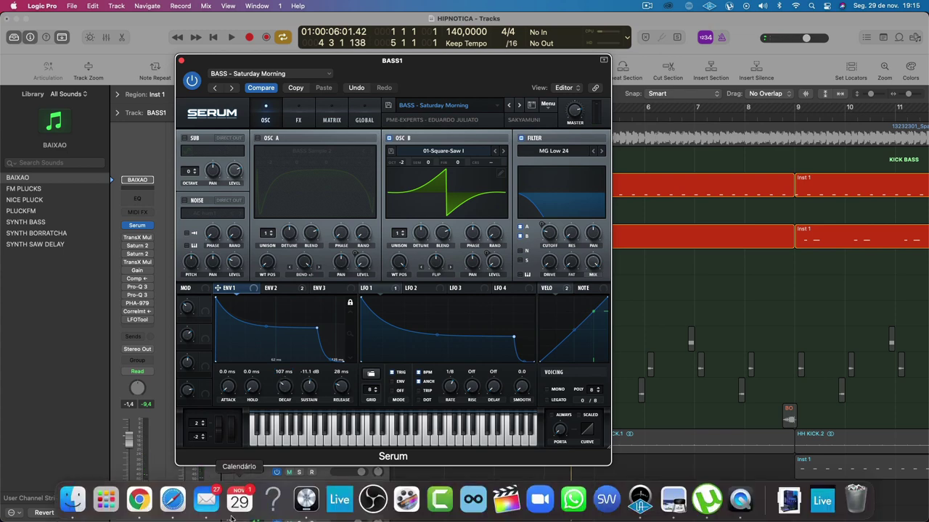
Step: Check the 1/16 note length at 140 BPM in the Safari delay calculator, and return to Logic Pro
{"action": "right_click", "coordinate": [181, 502]}
{"action": "left_click", "coordinate": [182, 500]}
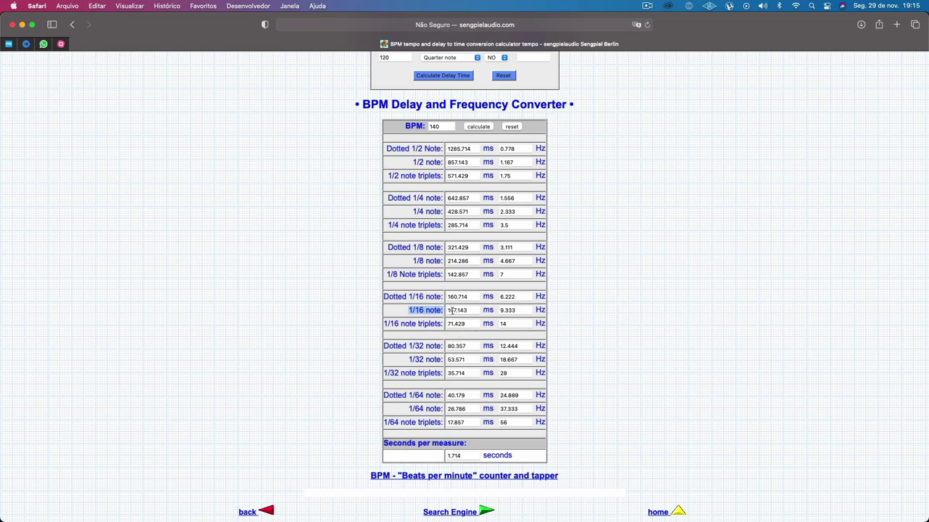
{"action": "left_click_drag", "start_coordinate": [476, 310], "coordinate": [452, 310]}
{"action": "mouse_move", "coordinate": [239, 501]}
{"action": "left_click", "coordinate": [307, 499]}
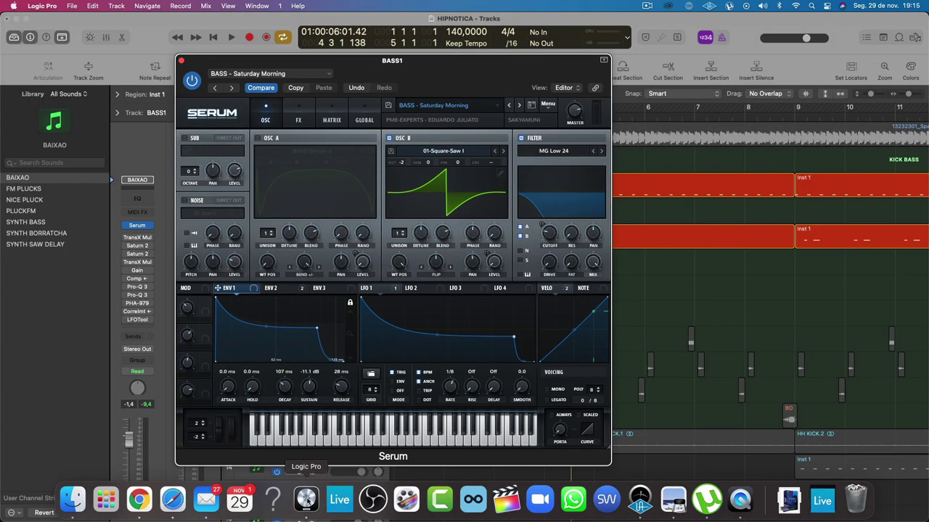
Step: Play the loop and lower Envelope 2's sustain to 51.71% in Serum
{"action": "key", "text": "space"}
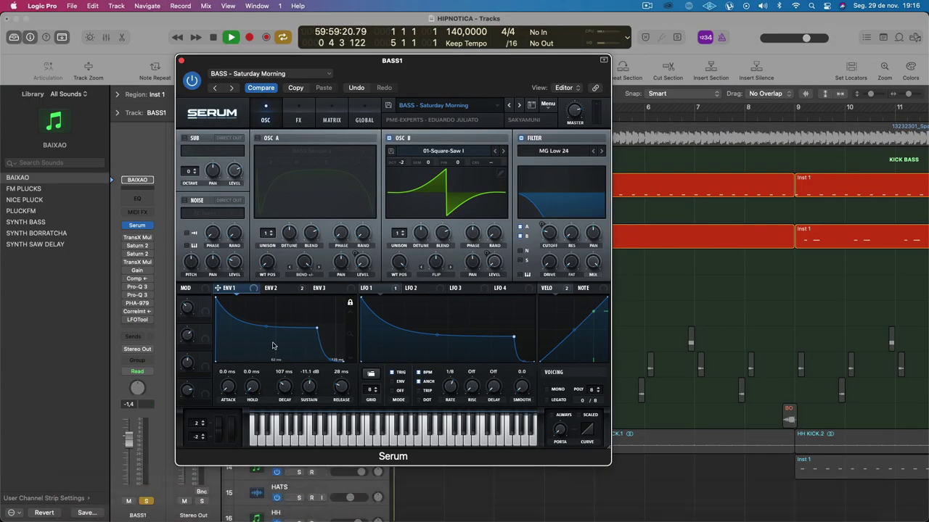
{"action": "left_click", "coordinate": [283, 289]}
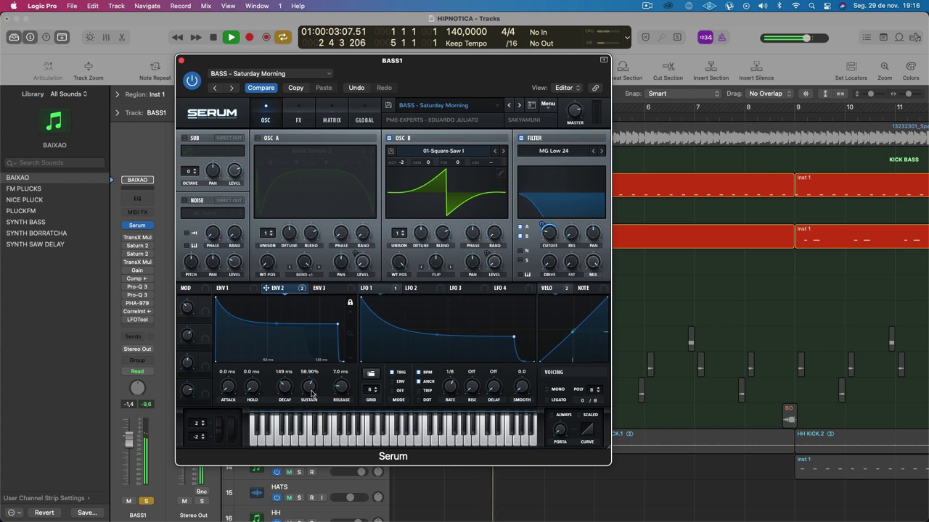
{"action": "left_click_drag", "start_coordinate": [312, 394], "coordinate": [307, 392]}
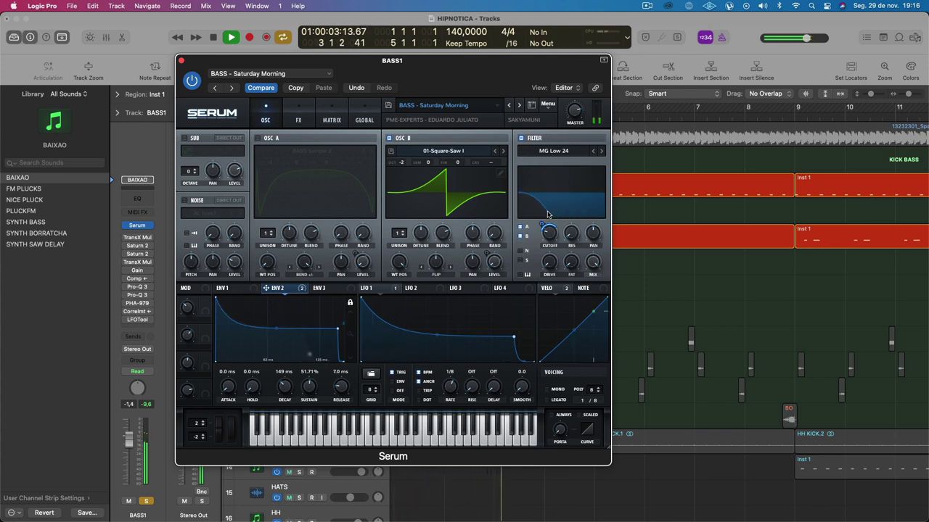
Step: Look at Serum's effects page, return to the oscillators, and close the synth with playback stopped
{"action": "left_click", "coordinate": [298, 117]}
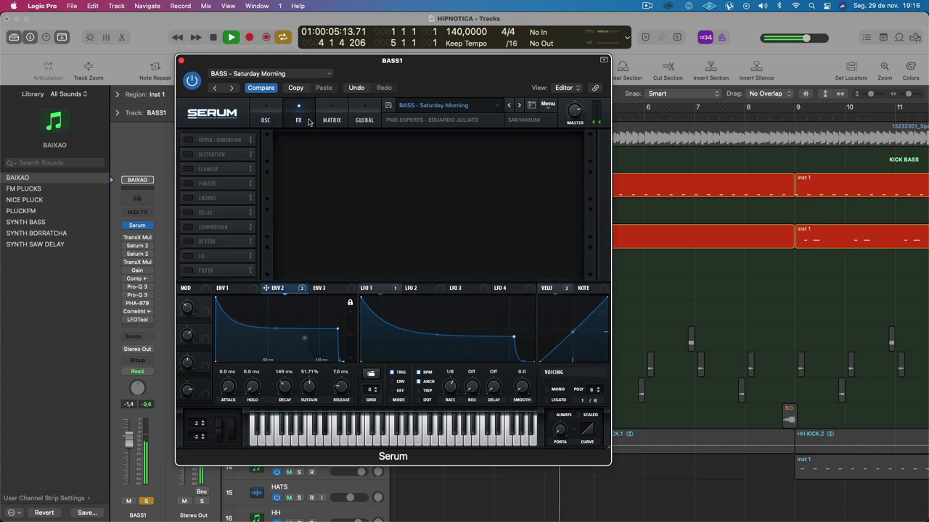
{"action": "left_click", "coordinate": [266, 116]}
{"action": "key", "text": "space"}
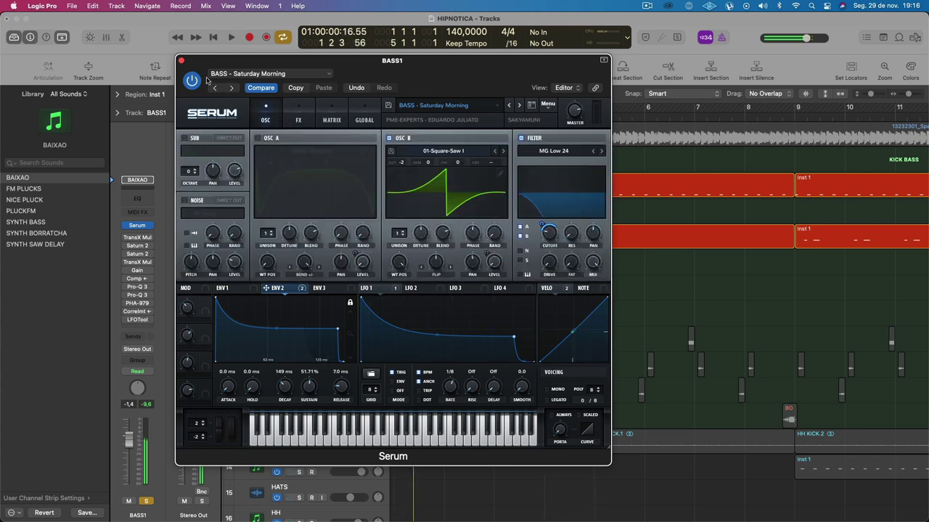
{"action": "left_click", "coordinate": [181, 61]}
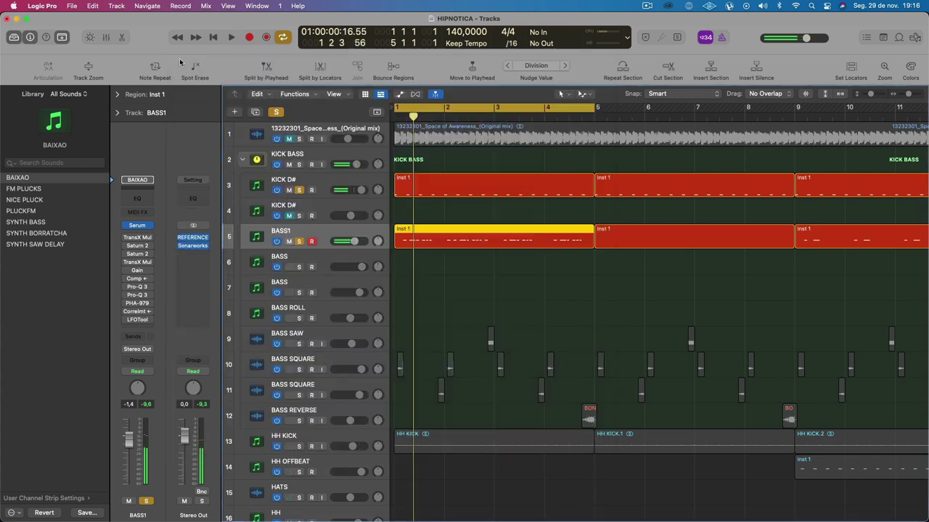
Step: Open the first TransX Multi insert on BASS1 and switch it on while the loop plays
{"action": "left_click", "coordinate": [136, 238]}
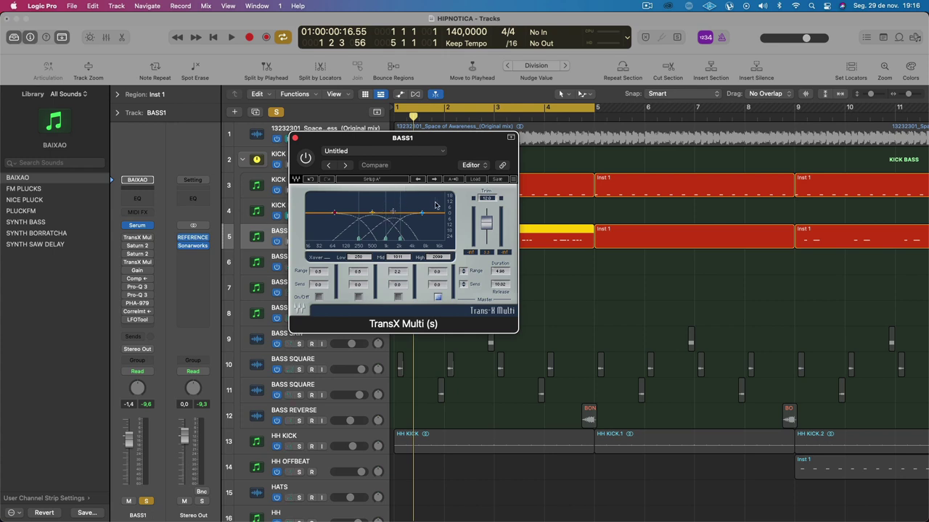
{"action": "key", "text": "space"}
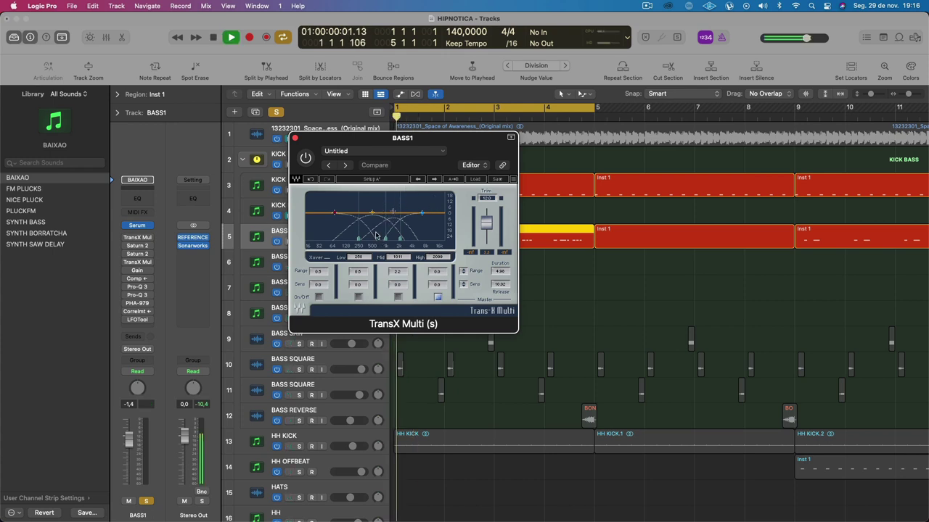
{"action": "left_click", "coordinate": [306, 158]}
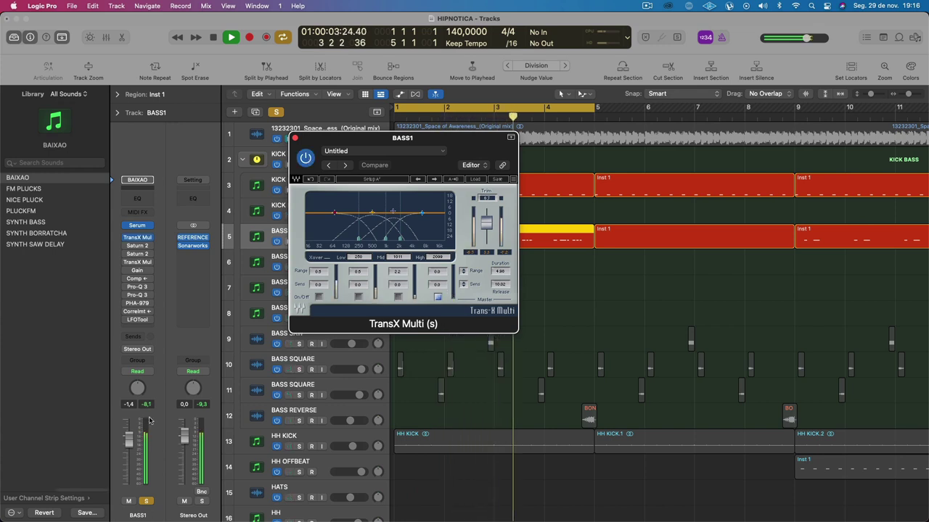
{"action": "key", "text": "space"}
Step: Play the loop and compare the bass level and attack with TransX Multi bypassed and active
{"action": "mouse_move", "coordinate": [181, 247]}
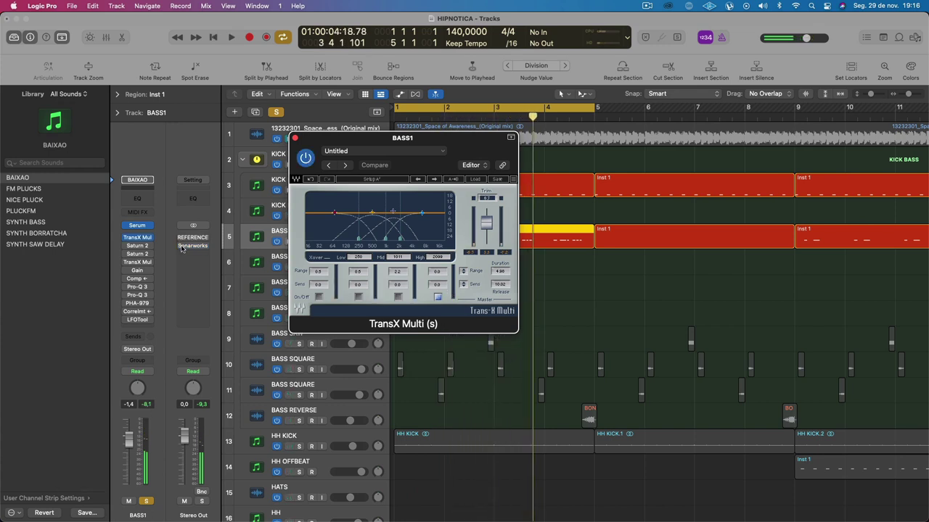
{"action": "key", "text": "space"}
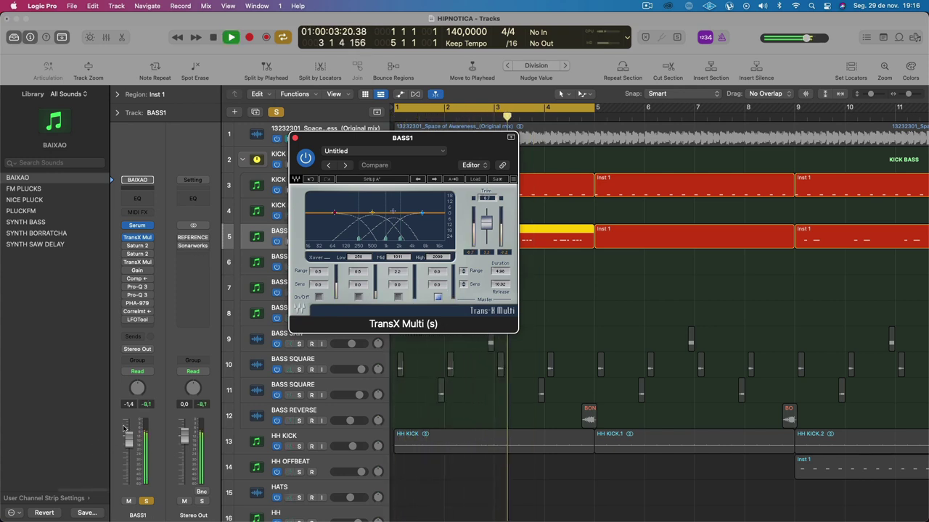
{"action": "left_click", "coordinate": [149, 406]}
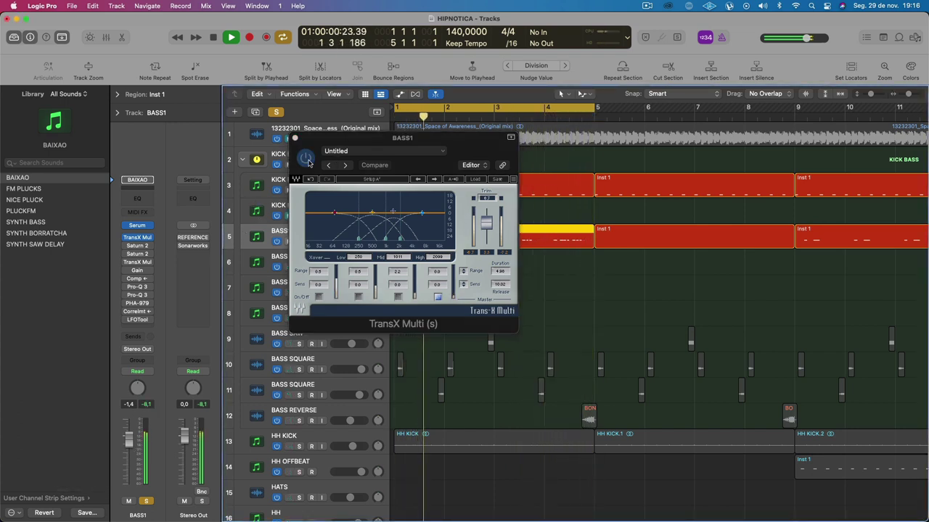
{"action": "left_click", "coordinate": [306, 159]}
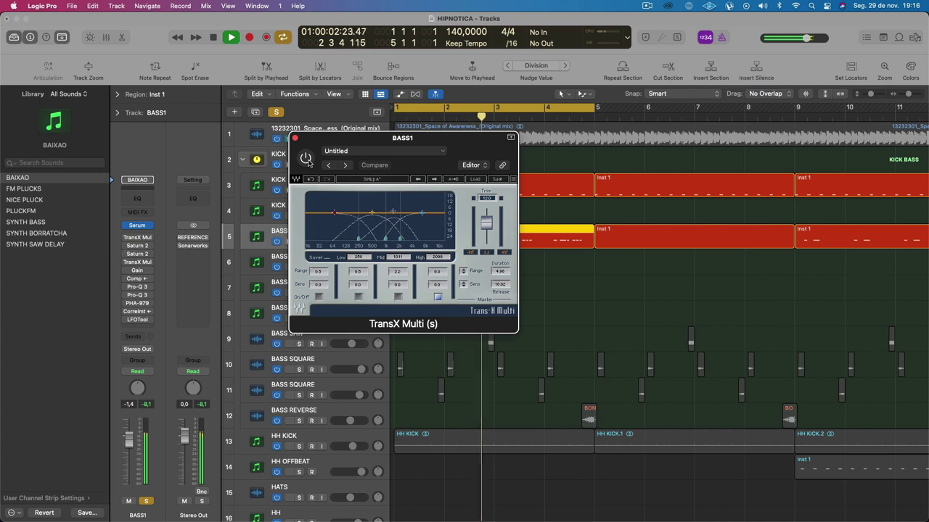
{"action": "left_click", "coordinate": [306, 159]}
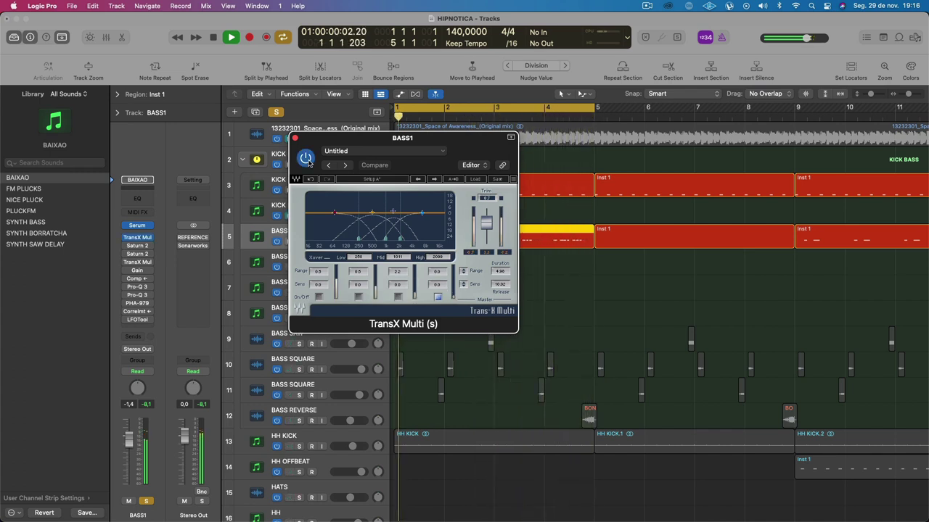
{"action": "key", "text": "space"}
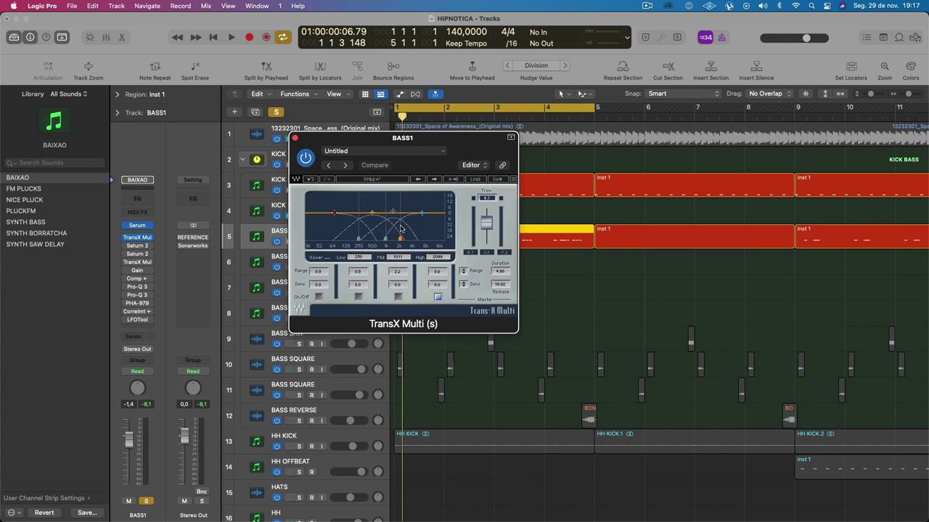
{"action": "key", "text": "space"}
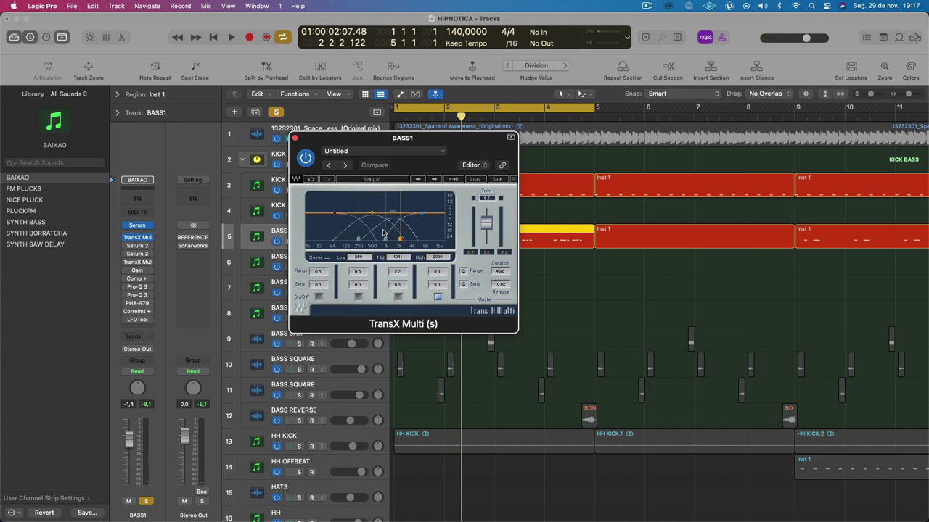
{"action": "key", "text": "space"}
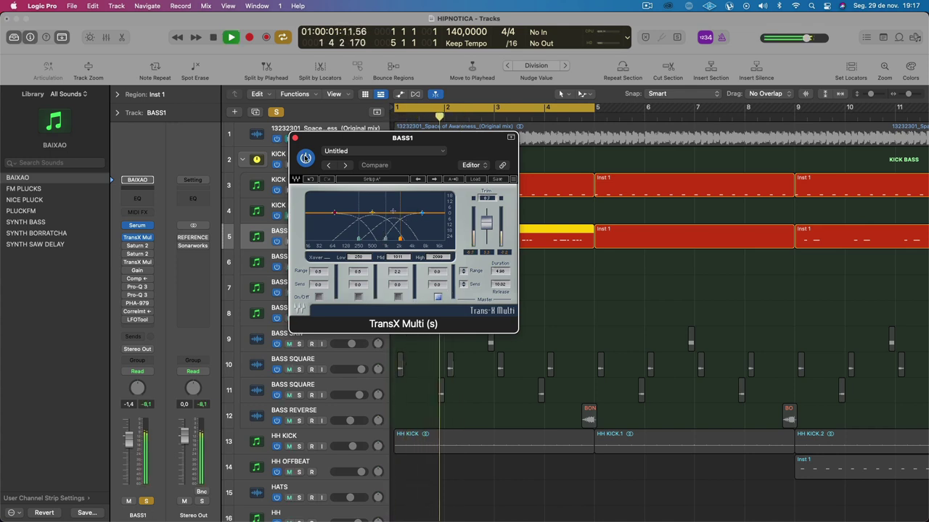
{"action": "left_click", "coordinate": [305, 157]}
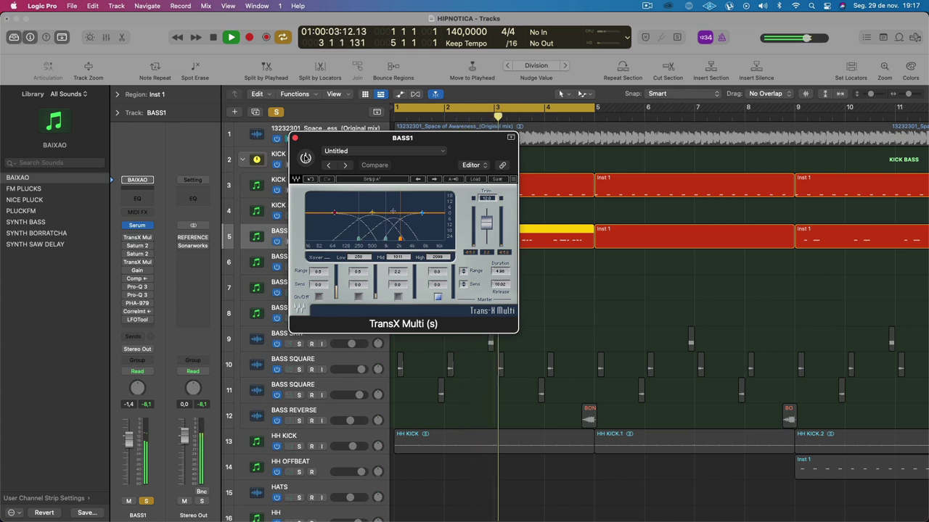
{"action": "left_click", "coordinate": [305, 157]}
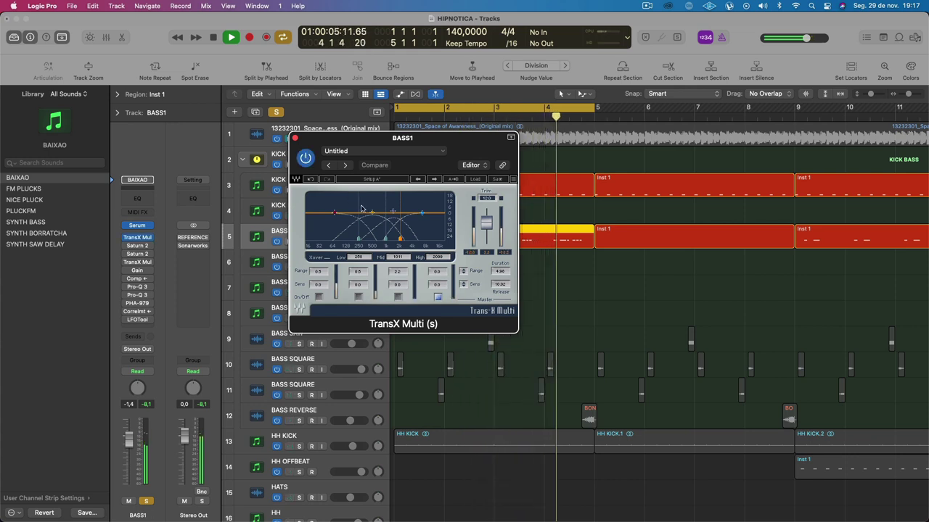
Step: Set TransX Multi's low crossover to 117 while listening, and close the plug-in with playback stopped
{"action": "left_click_drag", "start_coordinate": [361, 209], "coordinate": [322, 209]}
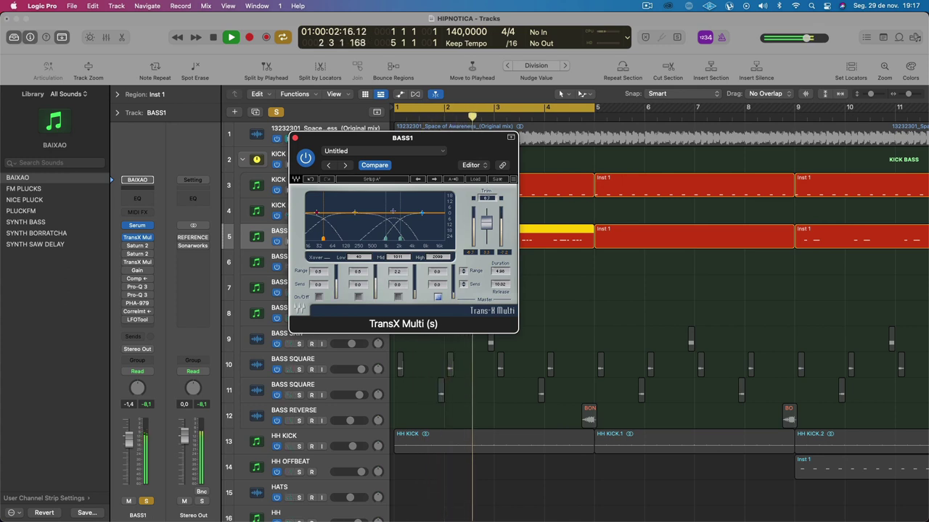
{"action": "left_click_drag", "start_coordinate": [322, 209], "coordinate": [344, 210]}
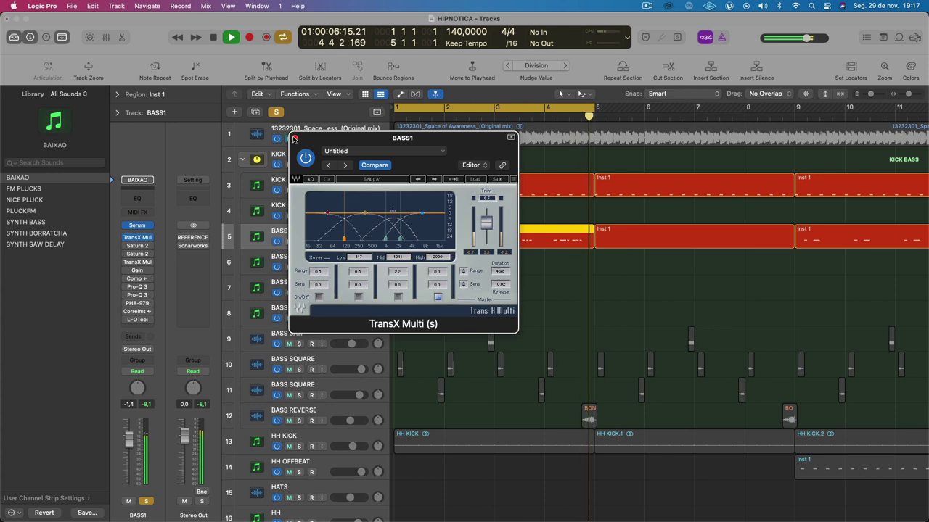
{"action": "left_click", "coordinate": [294, 138]}
{"action": "key", "text": "space"}
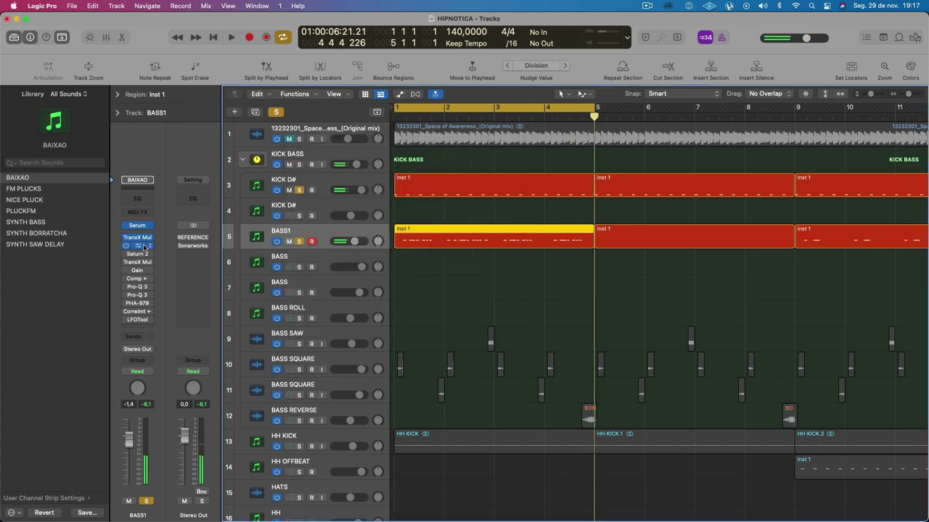
Step: Switch on the first Saturn 2 insert on BASS1, listen to its Warm Tape saturation, and close it
{"action": "left_click", "coordinate": [143, 247]}
{"action": "key", "text": "space"}
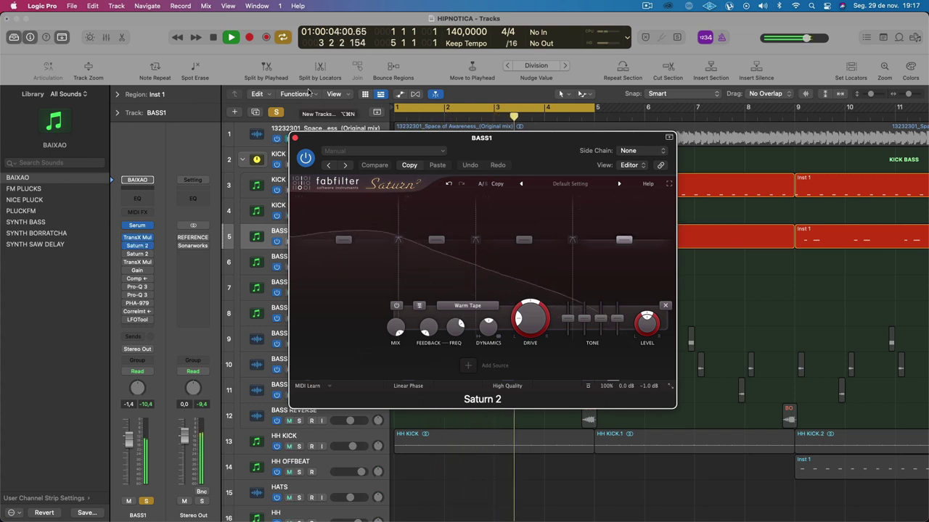
{"action": "left_click", "coordinate": [294, 138]}
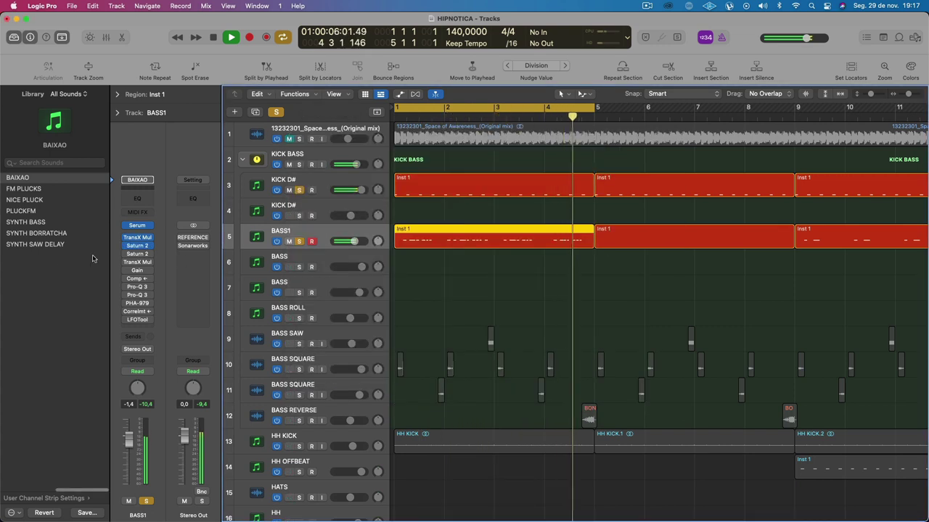
Step: Switch on the second Saturn 2 insert and set its Band 4 Drive to 30.84% while the loop plays
{"action": "left_click", "coordinate": [134, 255]}
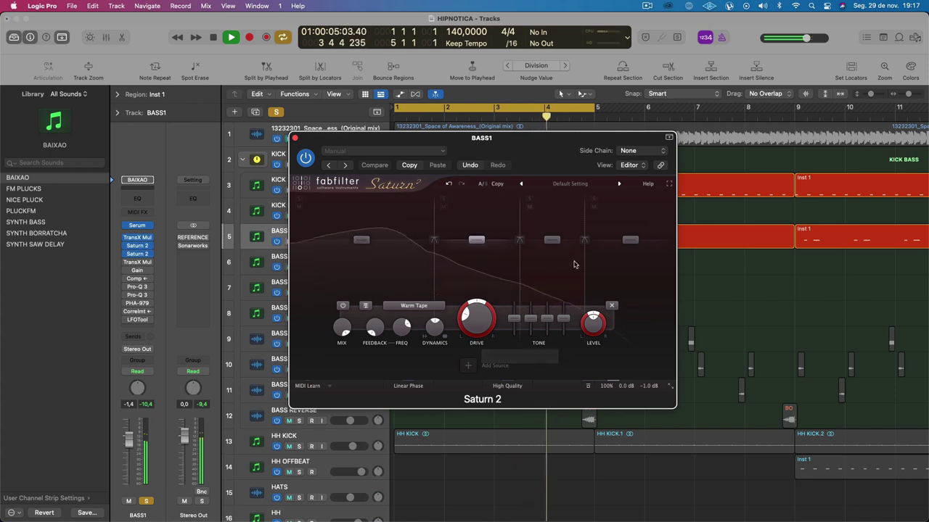
{"action": "scroll", "coordinate": [548, 281], "scroll_direction": "up", "scroll_amount": 3}
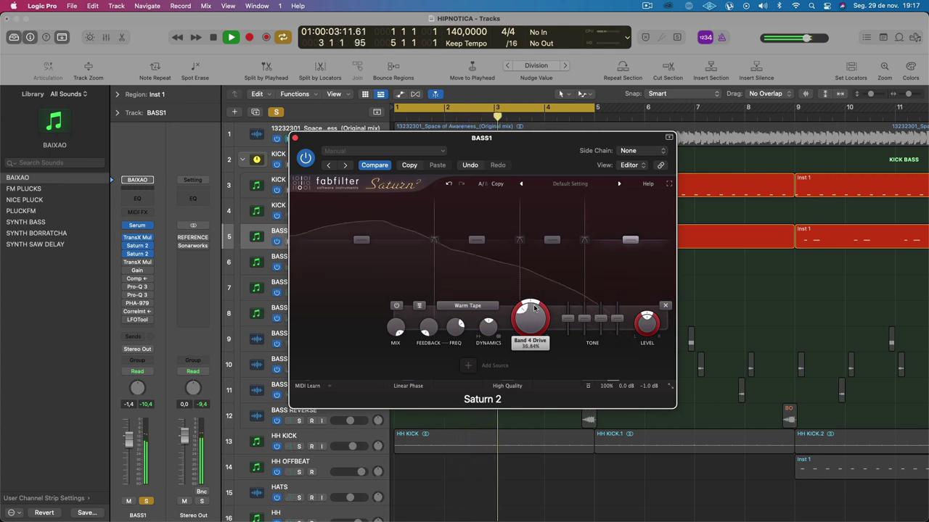
{"action": "key", "text": "space"}
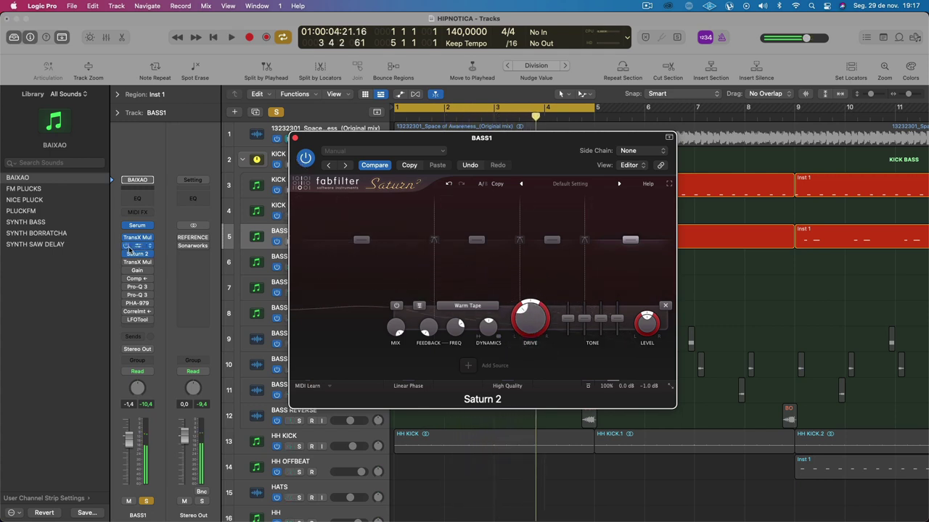
Step: Play the loop and compare the bass with the first TransX Multi and both Saturn 2 inserts bypassed and active
{"action": "key", "text": "space"}
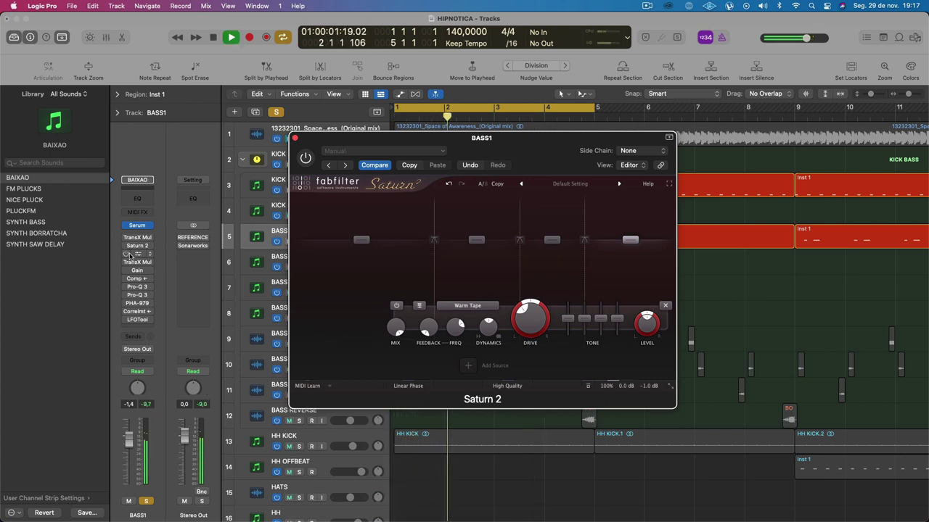
{"action": "left_click", "coordinate": [126, 245]}
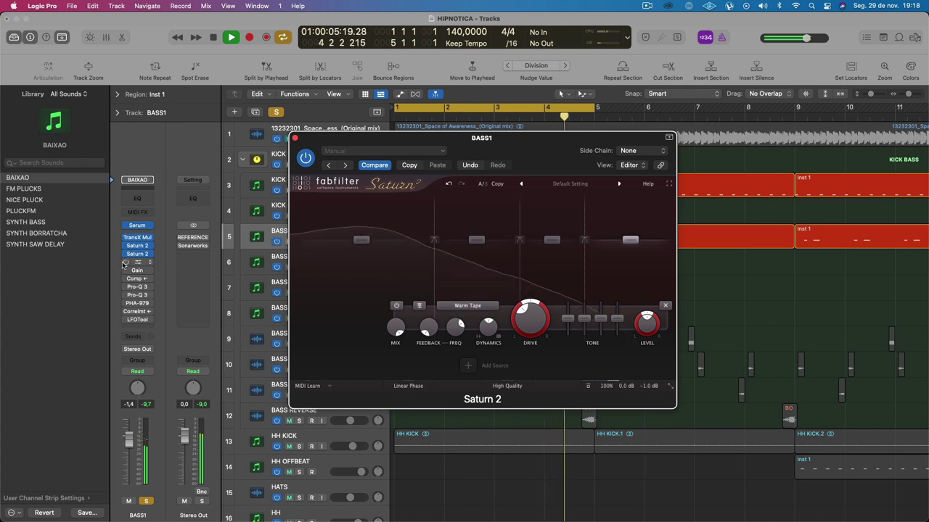
{"action": "key", "text": "space"}
{"action": "left_click", "coordinate": [127, 255]}
Step: Switch on the second TransX Multi insert on BASS1 and enable its two highest bands during playback
{"action": "left_click", "coordinate": [139, 263]}
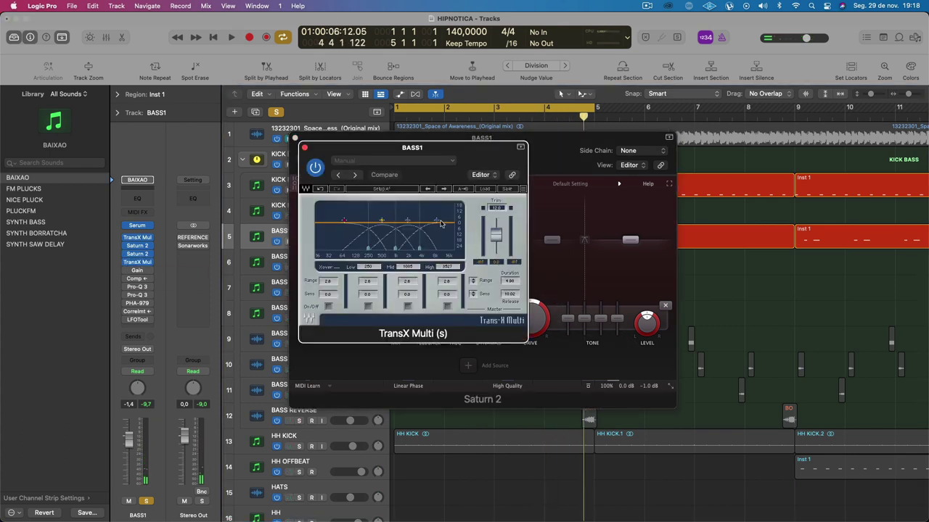
{"action": "key", "text": "space"}
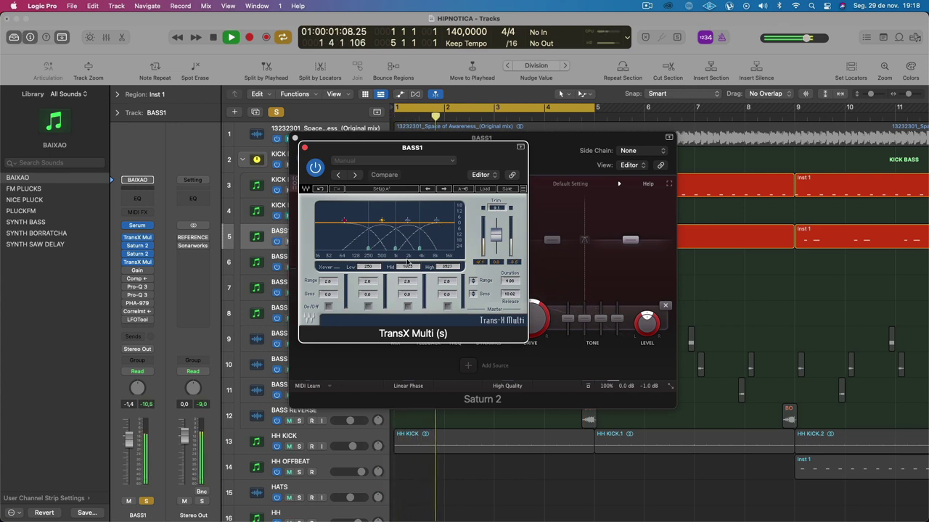
{"action": "key", "text": "space"}
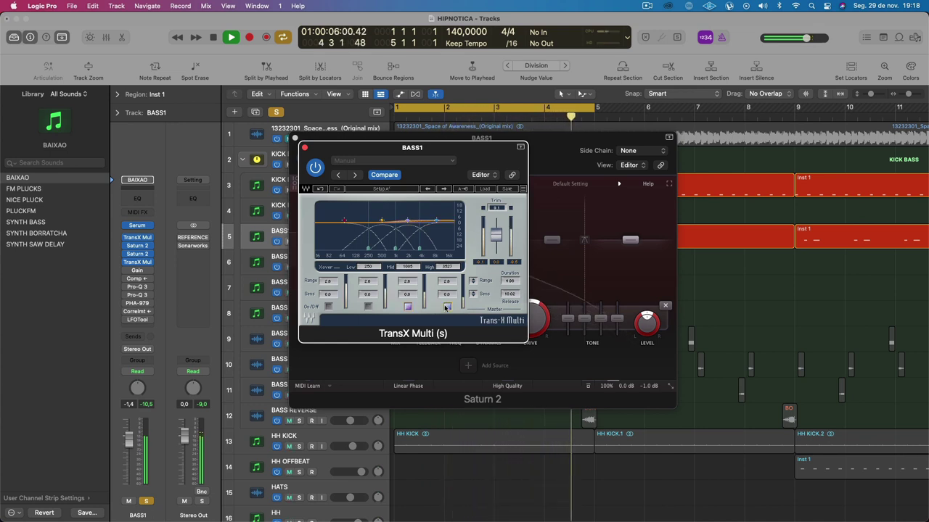
{"action": "left_click", "coordinate": [446, 306]}
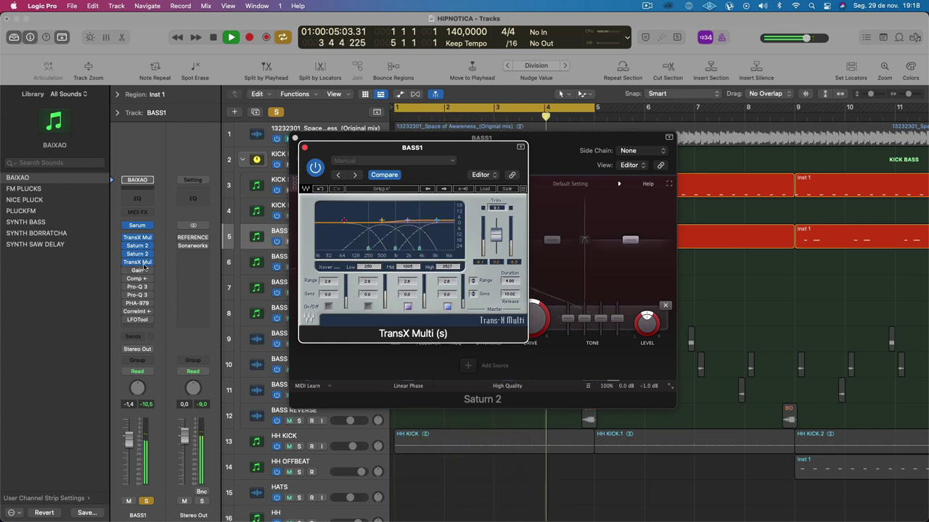
{"action": "key", "text": "space"}
{"action": "left_click", "coordinate": [148, 327]}
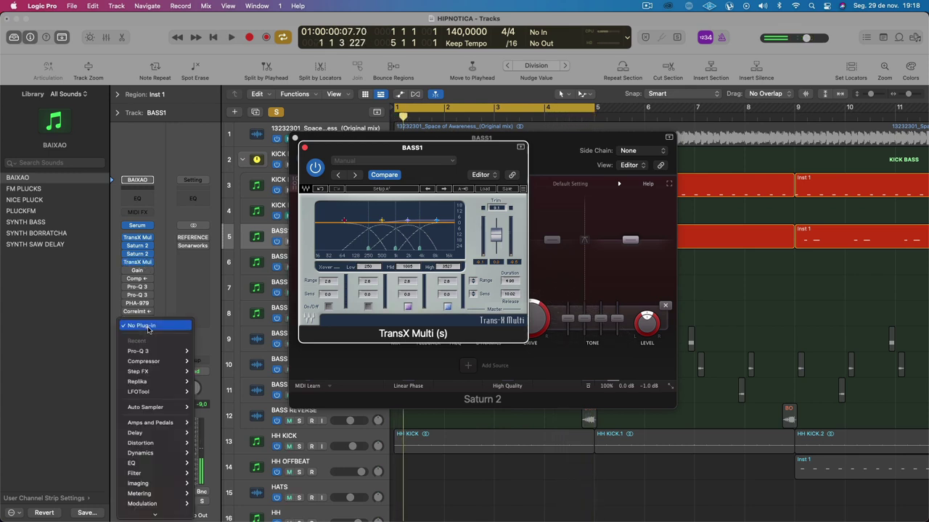
{"action": "mouse_move", "coordinate": [162, 499]}
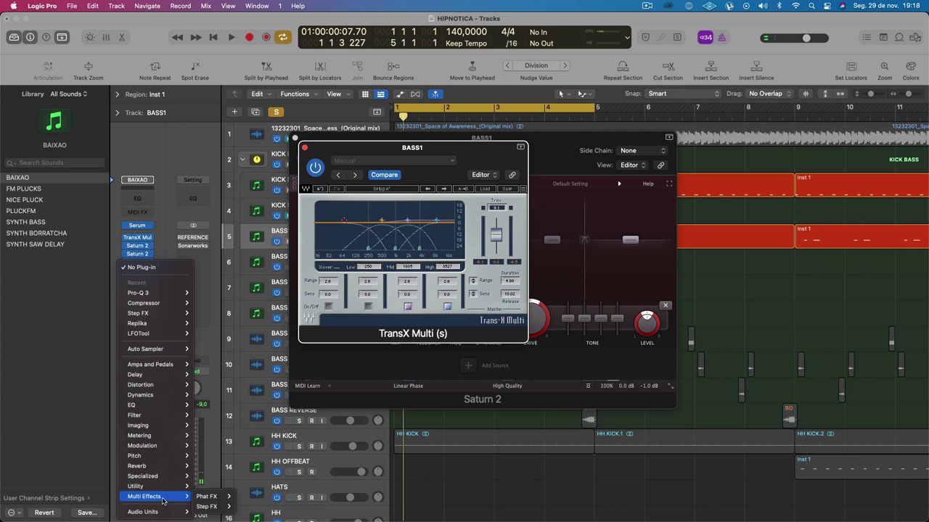
{"action": "key", "text": "Escape"}
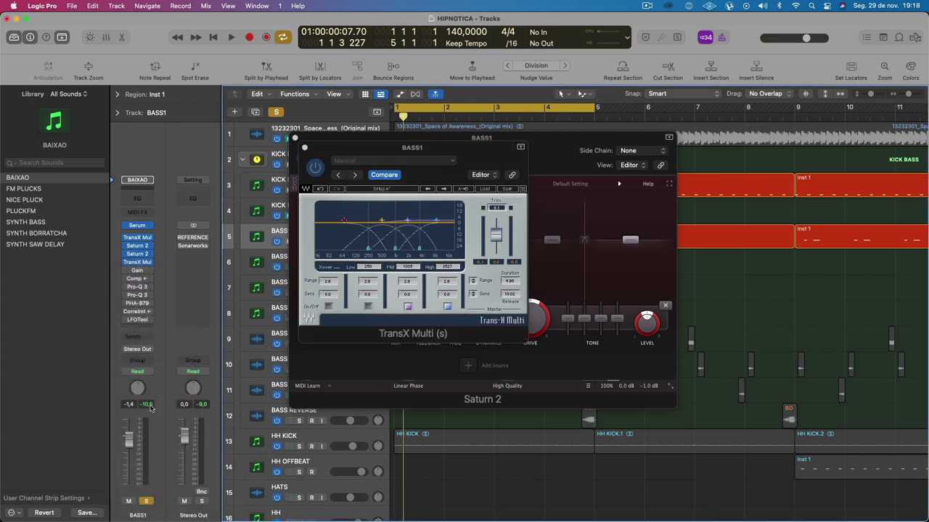
Step: Play the loop to check the BASS1 channel's level meter, and insert MultiMeter in the empty slot after LFOTool
{"action": "key", "text": "space"}
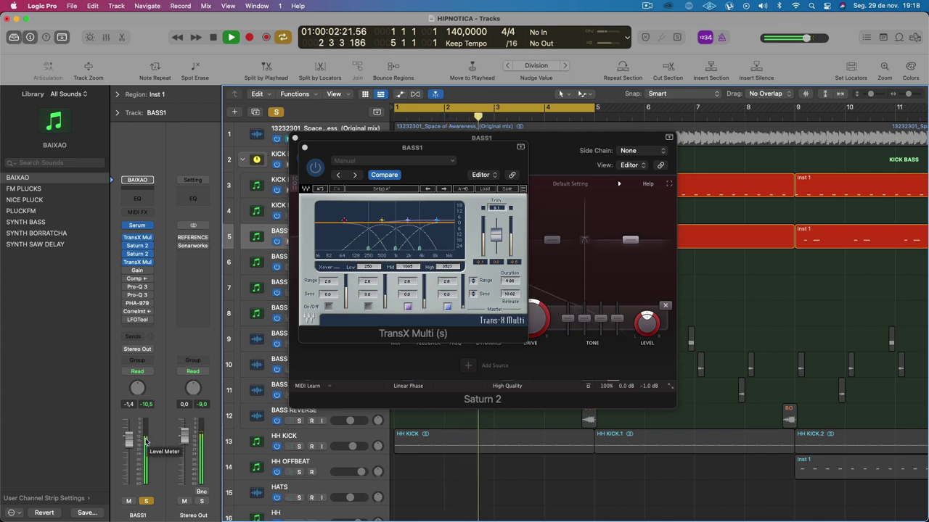
{"action": "key", "text": "space"}
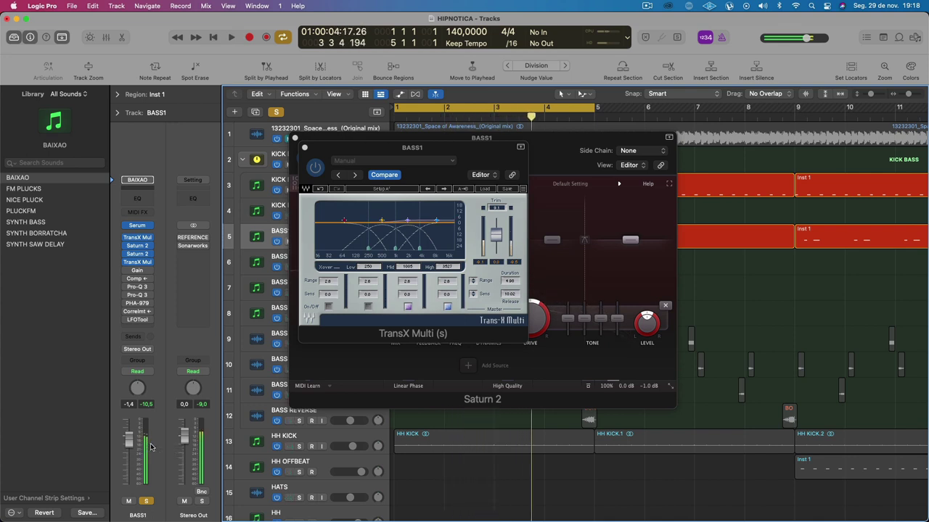
{"action": "left_click", "coordinate": [149, 328]}
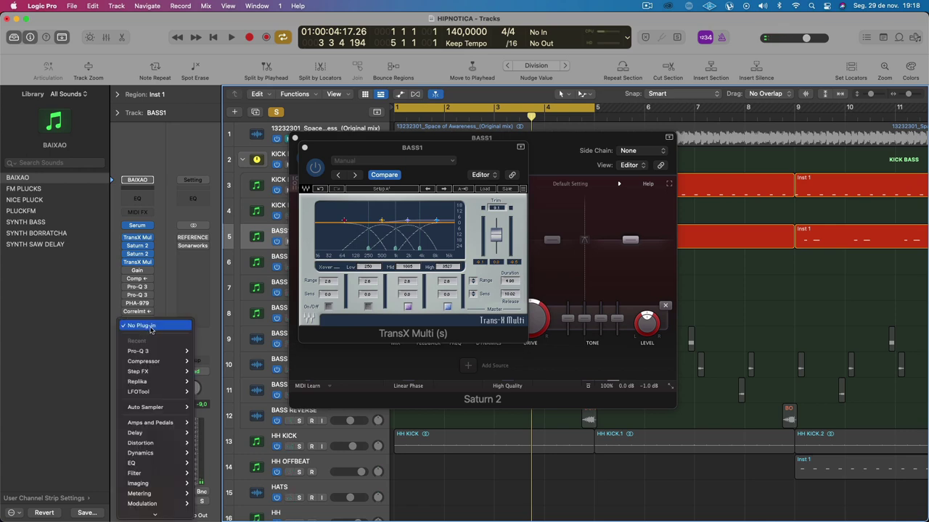
{"action": "mouse_move", "coordinate": [145, 512]}
{"action": "mouse_move", "coordinate": [233, 512]}
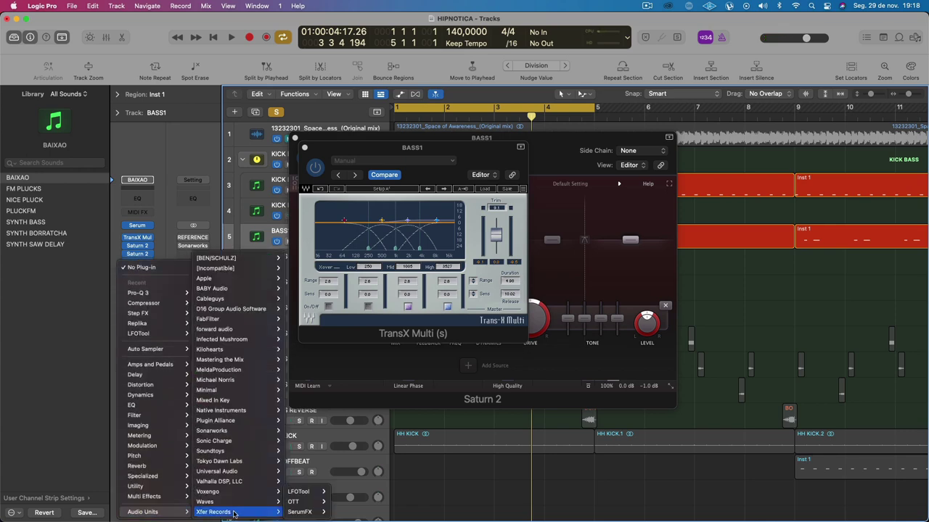
{"action": "mouse_move", "coordinate": [143, 447]}
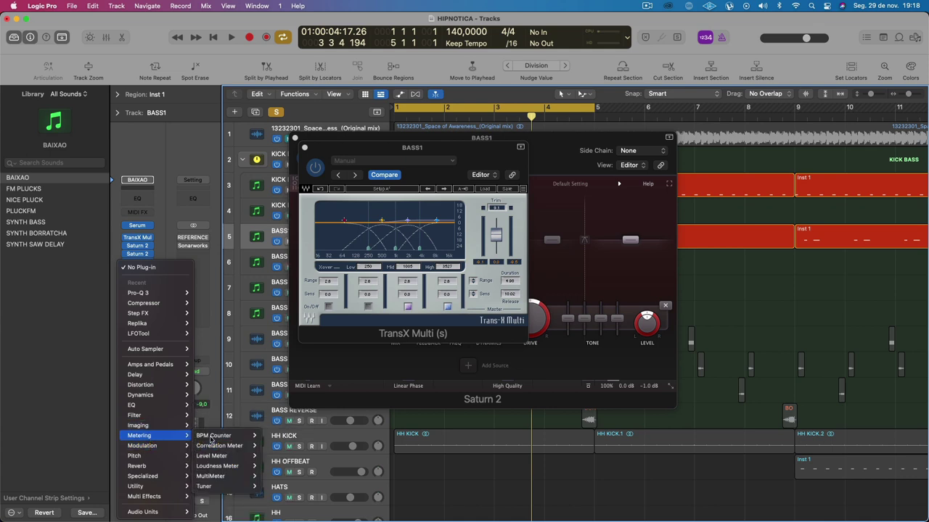
{"action": "mouse_move", "coordinate": [225, 476]}
{"action": "left_click", "coordinate": [274, 481]}
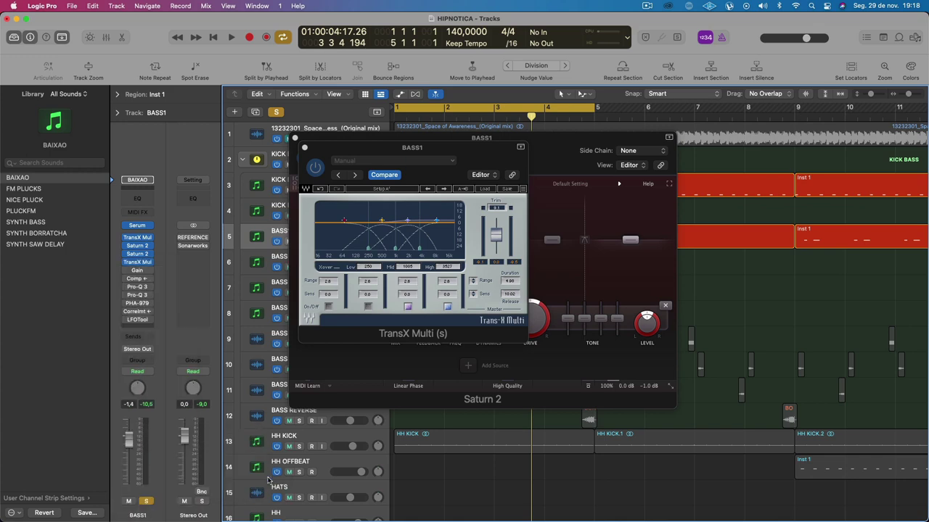
Step: Examine the bass levels in MultiMeter's Analyzer and Goniometer views while the loop plays, and close the plug-in window
{"action": "key", "text": "space"}
{"action": "left_click_drag", "start_coordinate": [636, 213], "coordinate": [487, 123]}
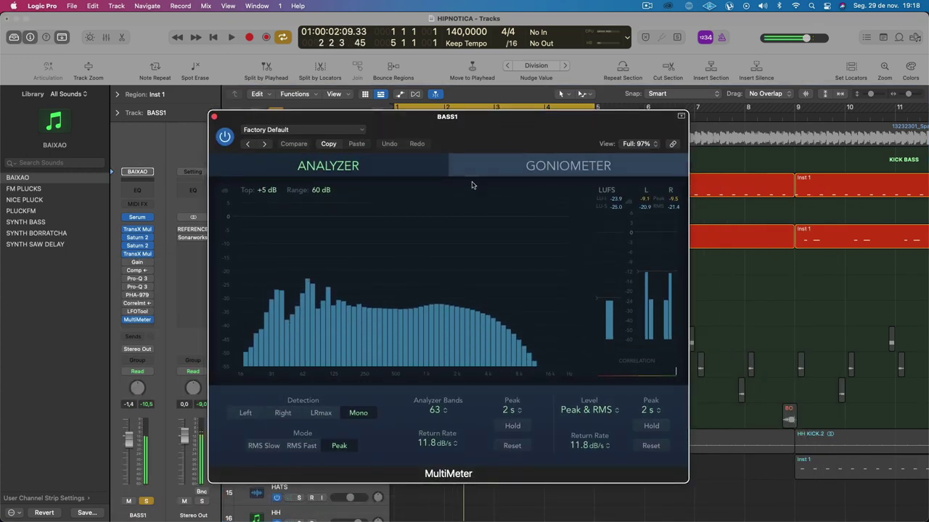
{"action": "left_click", "coordinate": [501, 165]}
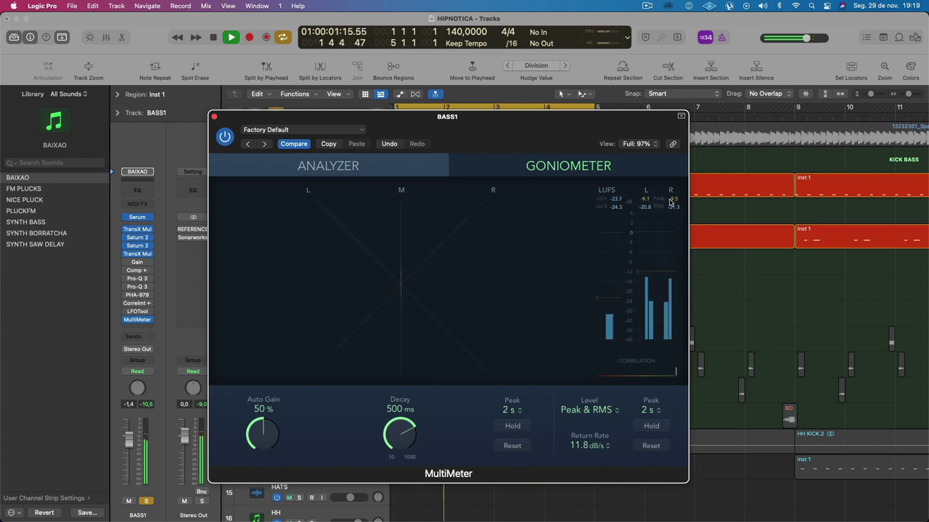
{"action": "key", "text": "space"}
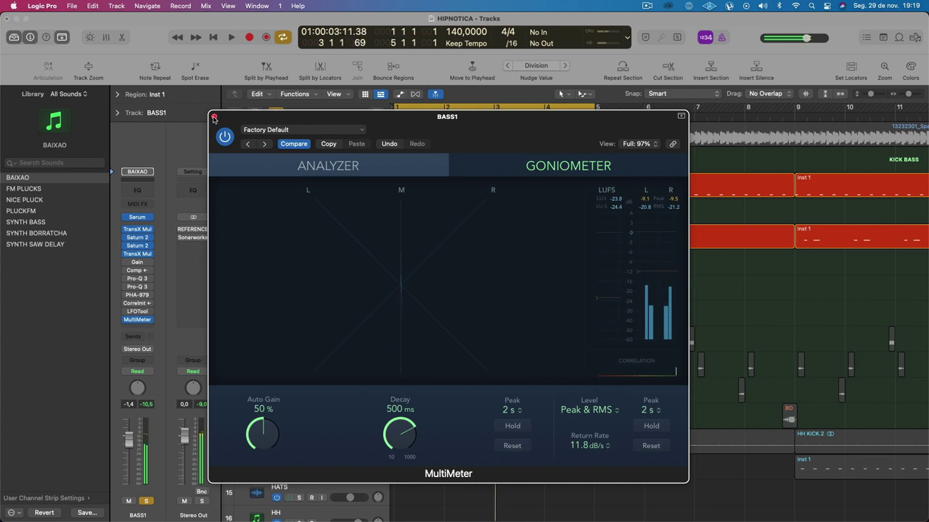
{"action": "left_click", "coordinate": [214, 117]}
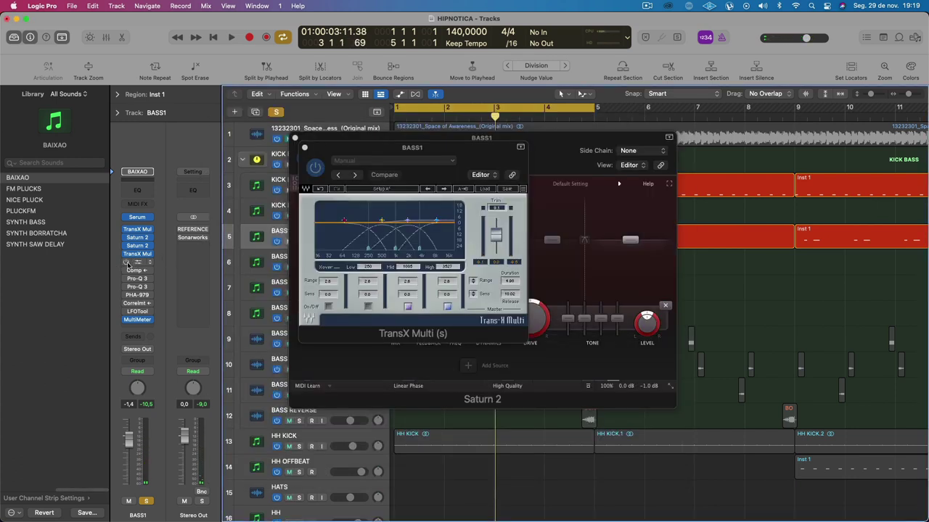
Step: Switch on the Gain insert with Mono on, listen to the loop, and close all open plug-in windows
{"action": "left_click", "coordinate": [140, 262]}
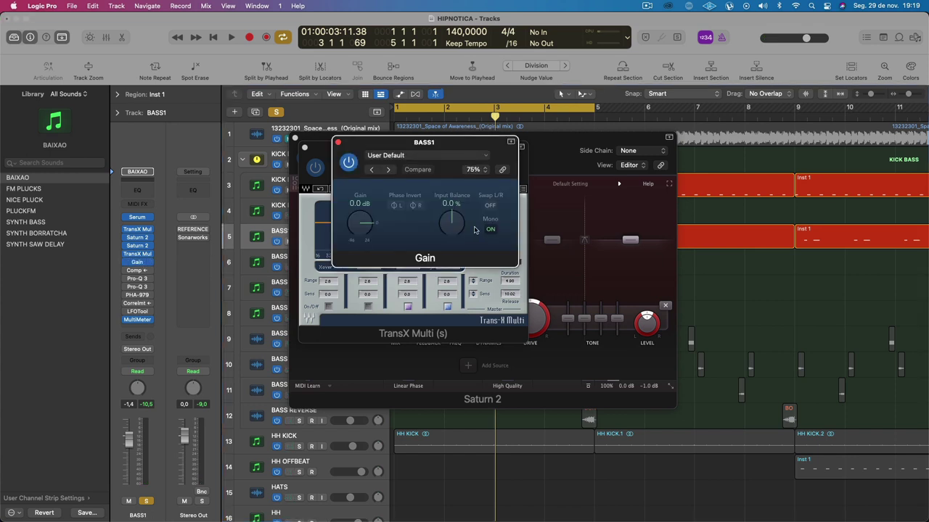
{"action": "key", "text": "space"}
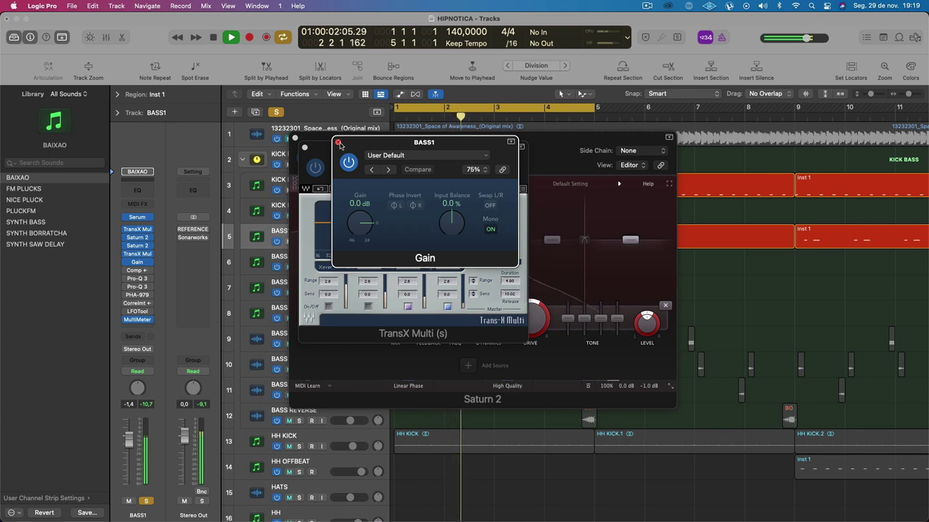
{"action": "left_click", "coordinate": [300, 174]}
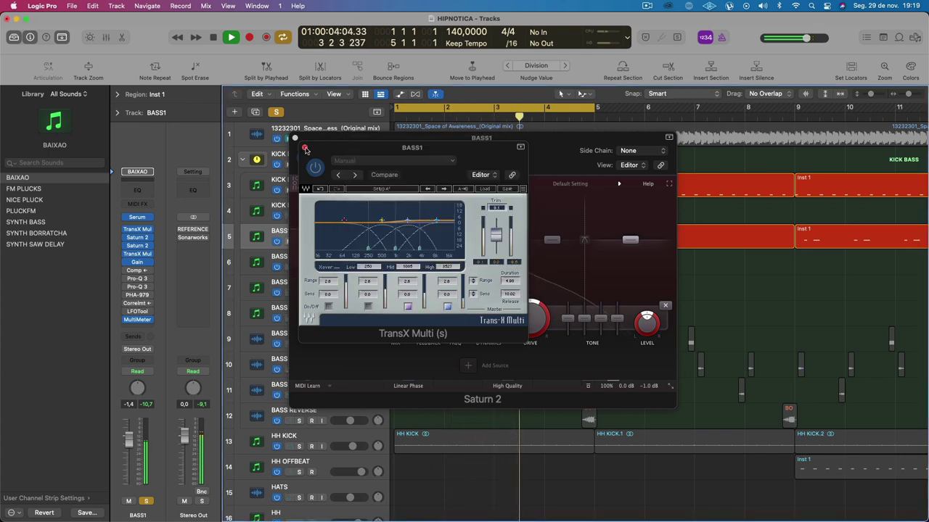
{"action": "left_click", "coordinate": [305, 147]}
{"action": "left_click", "coordinate": [296, 139]}
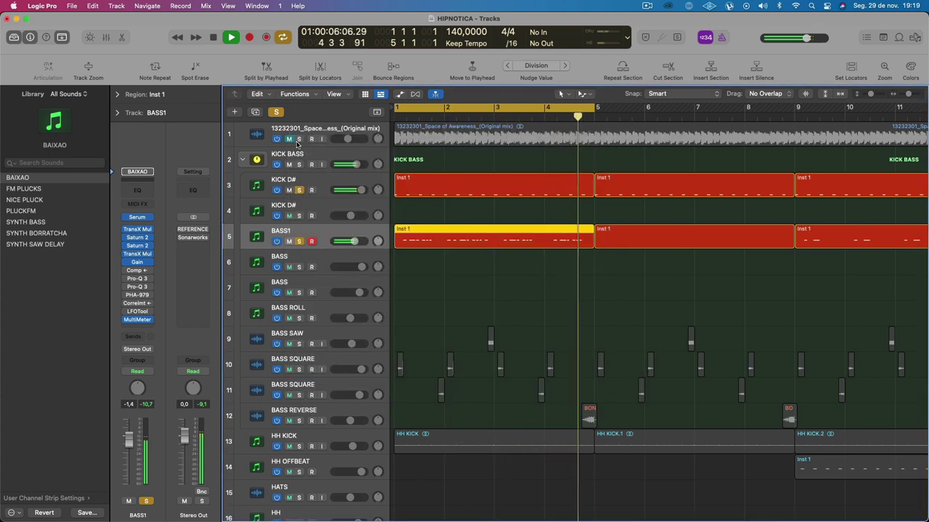
{"action": "key", "text": "space"}
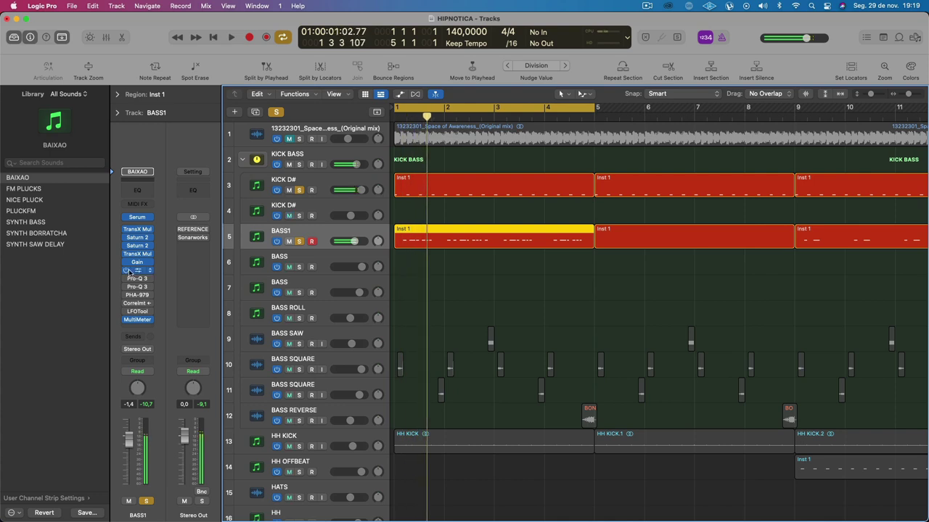
Step: Switch on the Compressor insert side-chained to Inst 1 on BASS1, listen to its gain reduction, and close it
{"action": "left_click", "coordinate": [138, 270]}
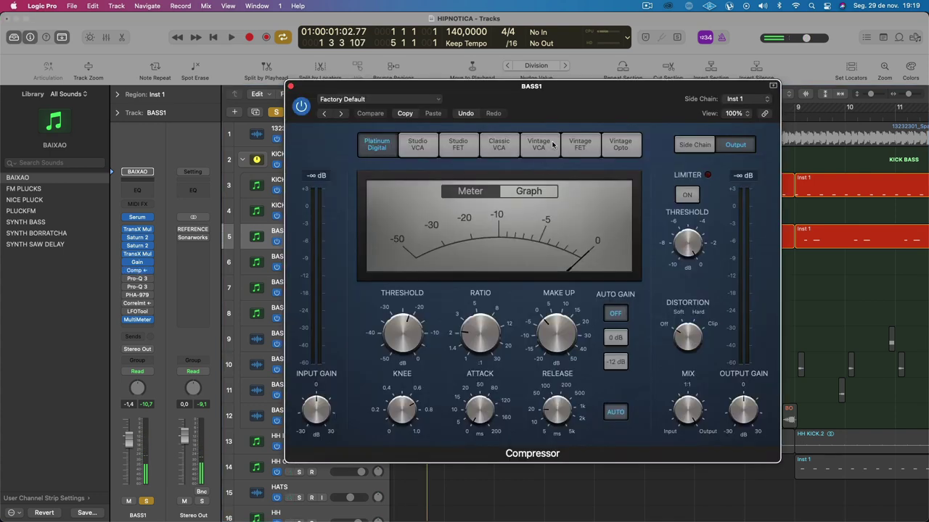
{"action": "key", "text": "space"}
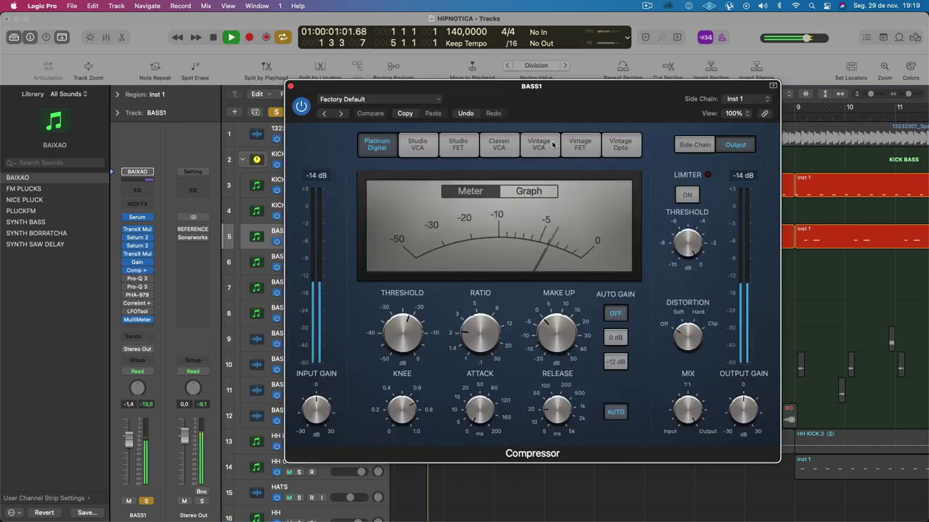
{"action": "left_click", "coordinate": [291, 87]}
{"action": "key", "text": "space"}
Step: Open the first BASS1 region in the Piano Roll and play it with the cycle range set from 2 3 1 1 to 2 4 1 1
{"action": "double_click", "coordinate": [429, 235]}
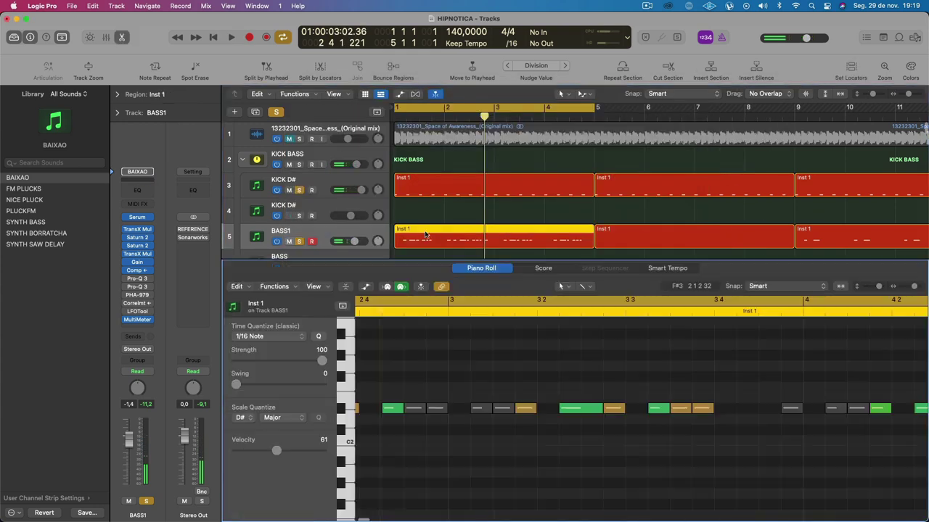
{"action": "left_click", "coordinate": [450, 330], "text": "ctrl+alt"}
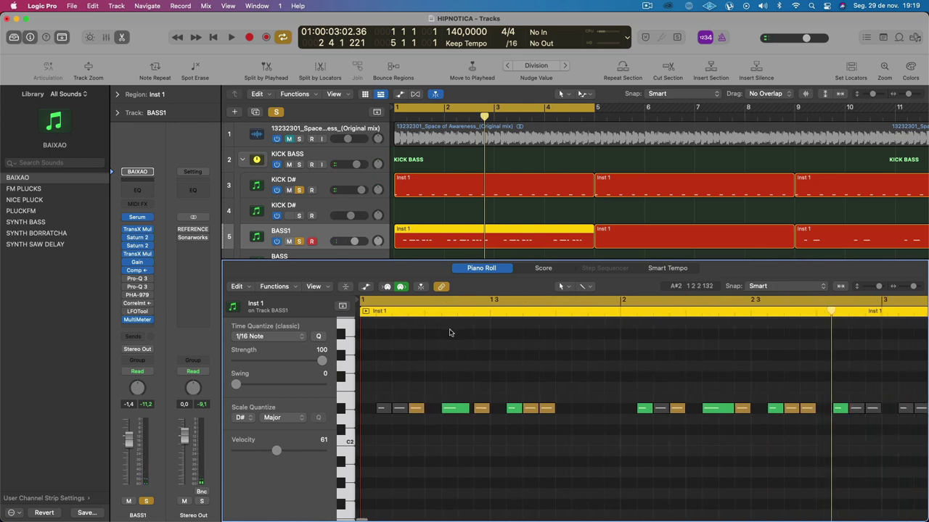
{"action": "key", "text": "super+Left"}
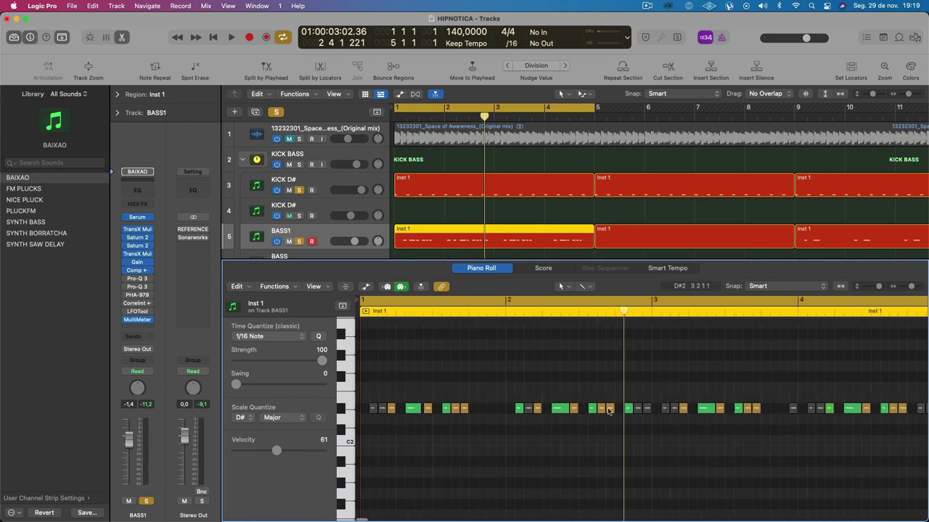
{"action": "left_click_drag", "start_coordinate": [578, 302], "coordinate": [613, 309]}
{"action": "key", "text": "space"}
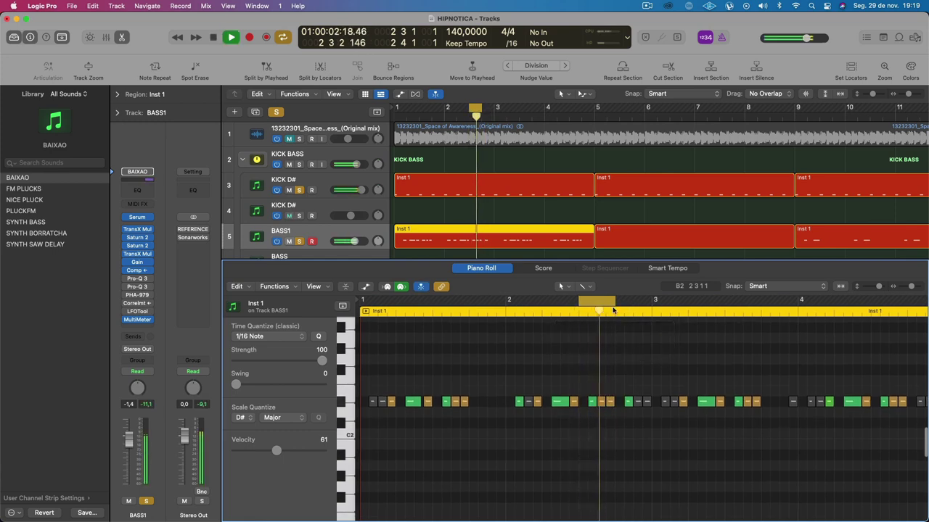
{"action": "key", "text": "space"}
Step: Audition individual BASS1 notes of differing velocity, inspect the oscillator levels and velocity modulation in Serum, and play the short loop
{"action": "left_click", "coordinate": [592, 403]}
{"action": "left_click", "coordinate": [137, 217]}
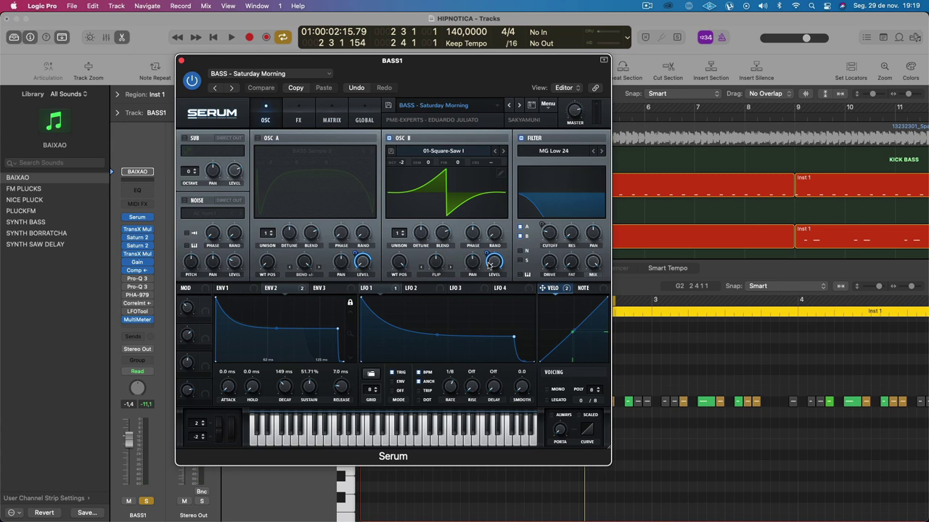
{"action": "left_click", "coordinate": [704, 450]}
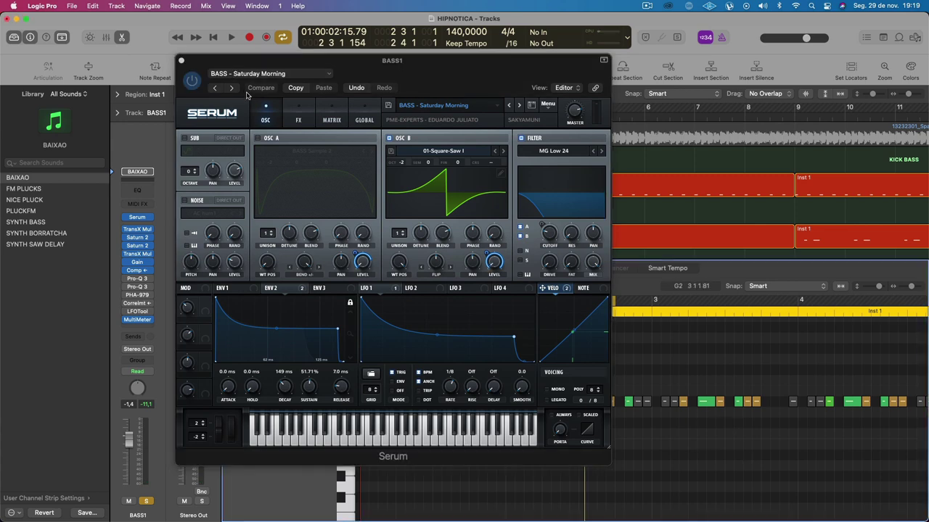
{"action": "left_click", "coordinate": [180, 61]}
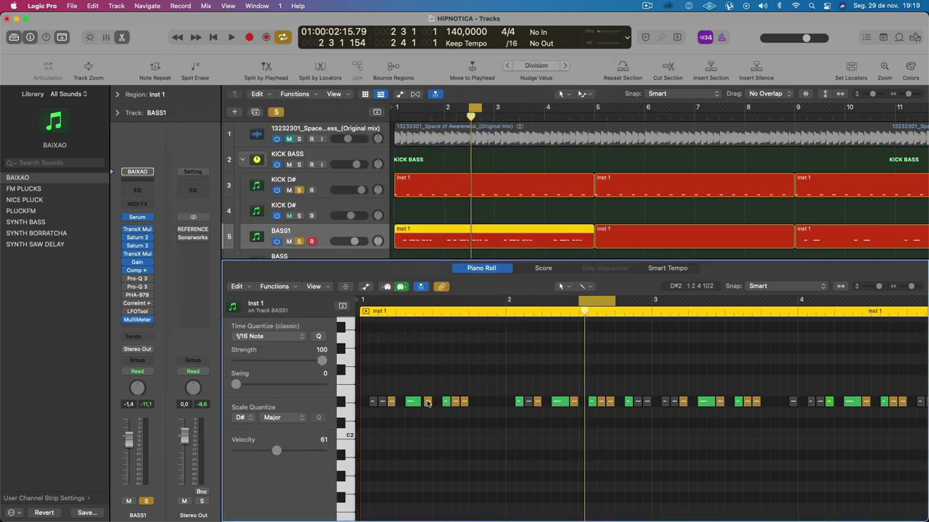
{"action": "left_click", "coordinate": [427, 402]}
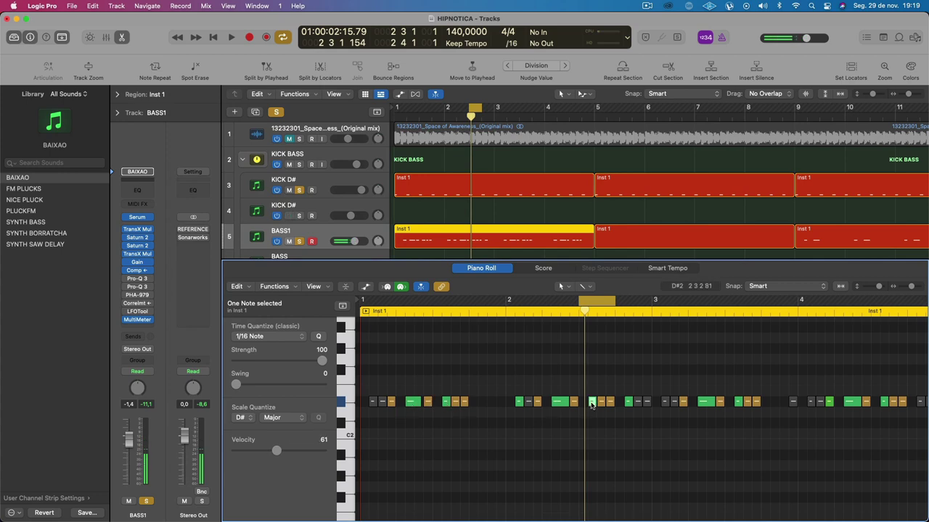
{"action": "key", "text": "space"}
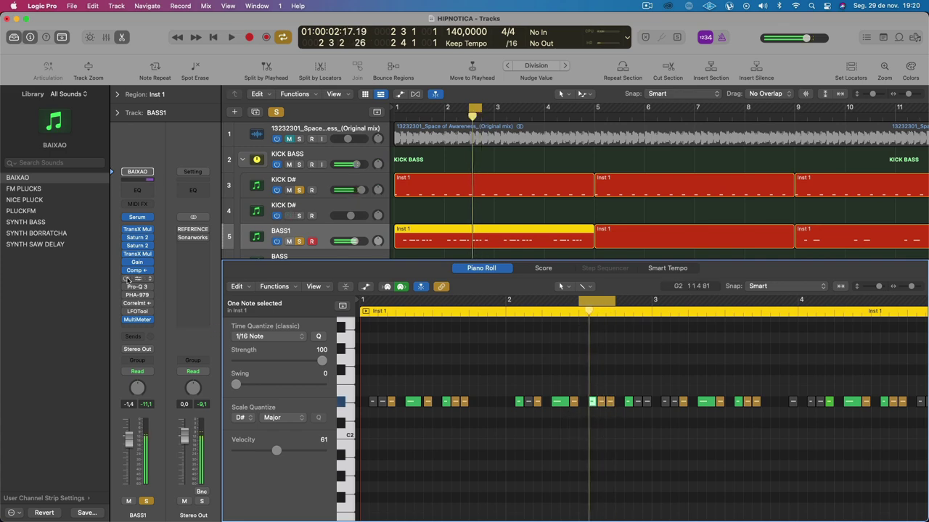
Step: Switch on the first Pro-Q 3 insert on BASS1, examine its 24 dB/oct low cut at 37.880 Hz during playback, and close it
{"action": "left_click", "coordinate": [140, 280]}
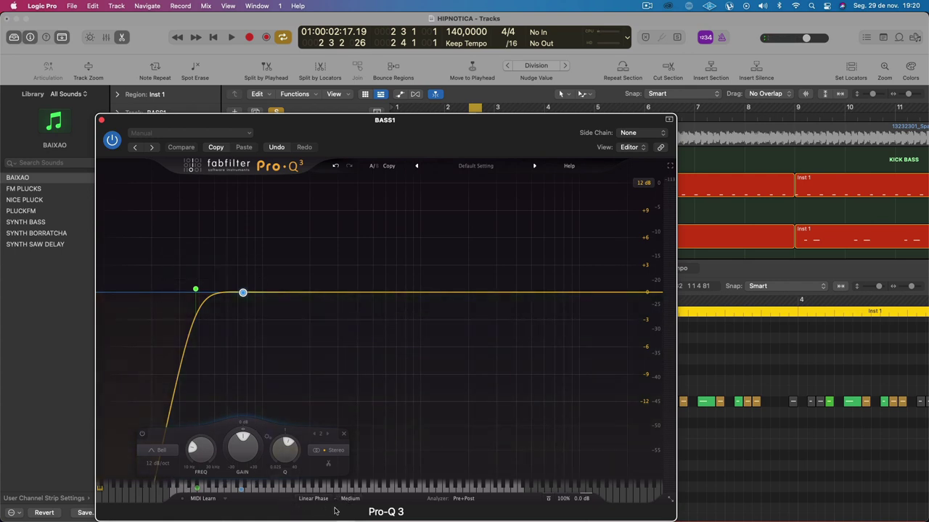
{"action": "mouse_move", "coordinate": [195, 290]}
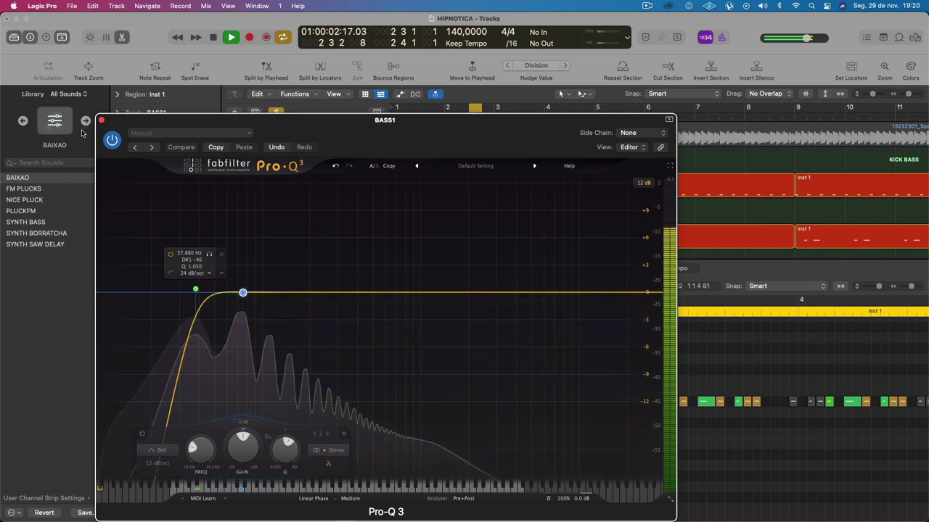
{"action": "left_click", "coordinate": [102, 120]}
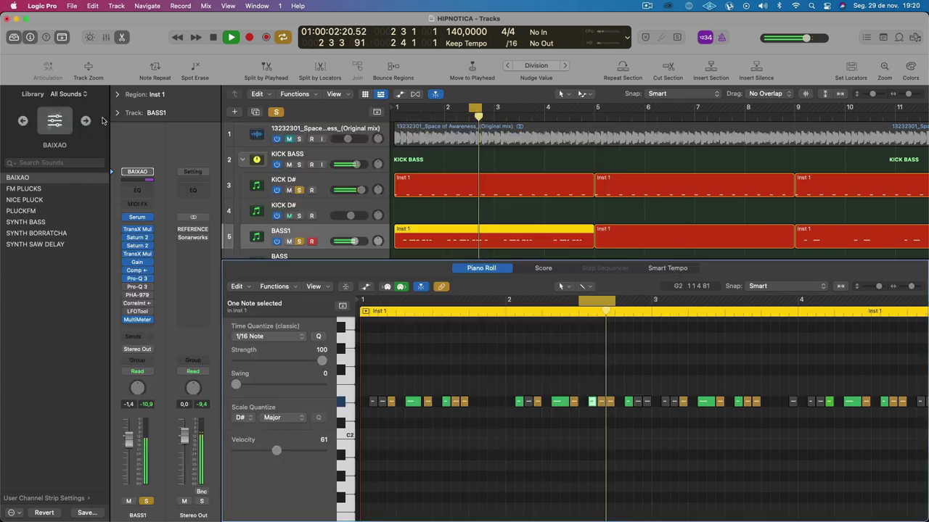
{"action": "key", "text": "space"}
Step: Open the MultiMeter insert on BASS1 and compare peak and loudness readings with the first Pro-Q 3 bypassed and active during loop playback
{"action": "left_click", "coordinate": [138, 320]}
{"action": "left_click", "coordinate": [129, 280]}
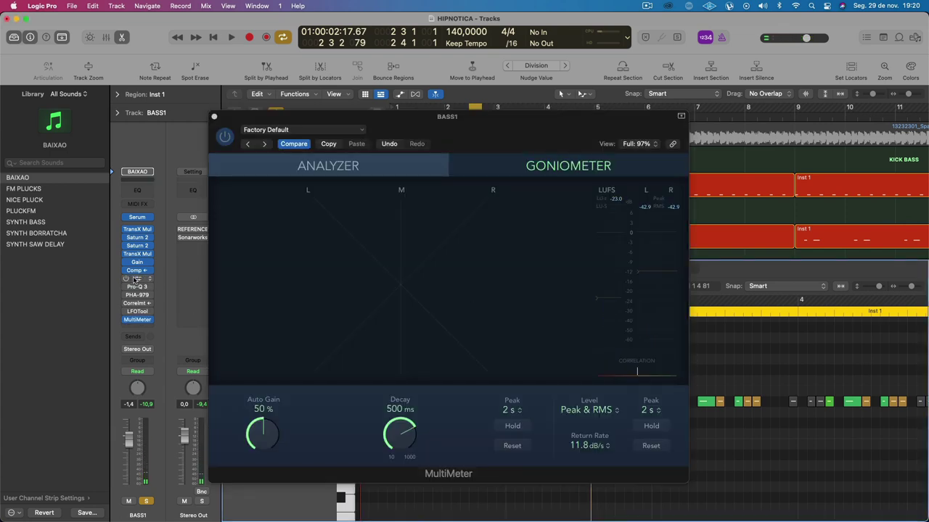
{"action": "key", "text": "space"}
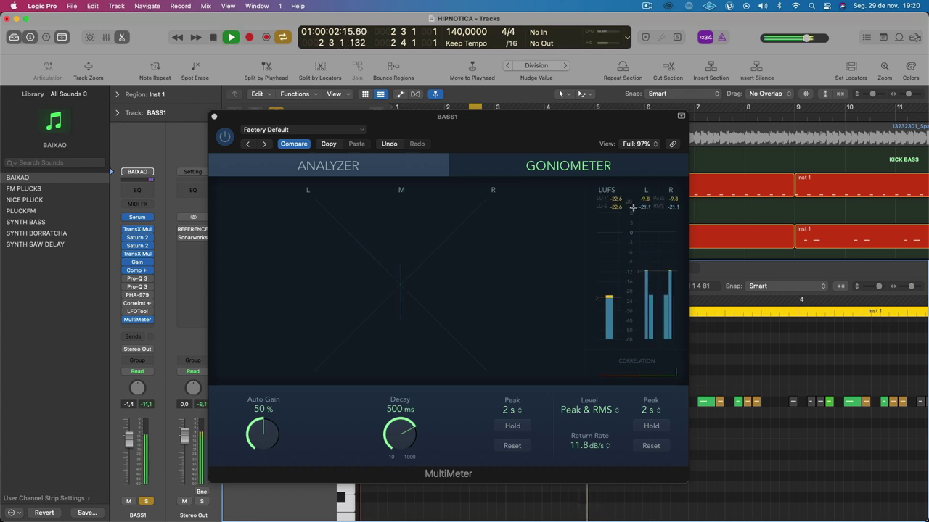
{"action": "key", "text": "space"}
{"action": "mouse_move", "coordinate": [126, 280]}
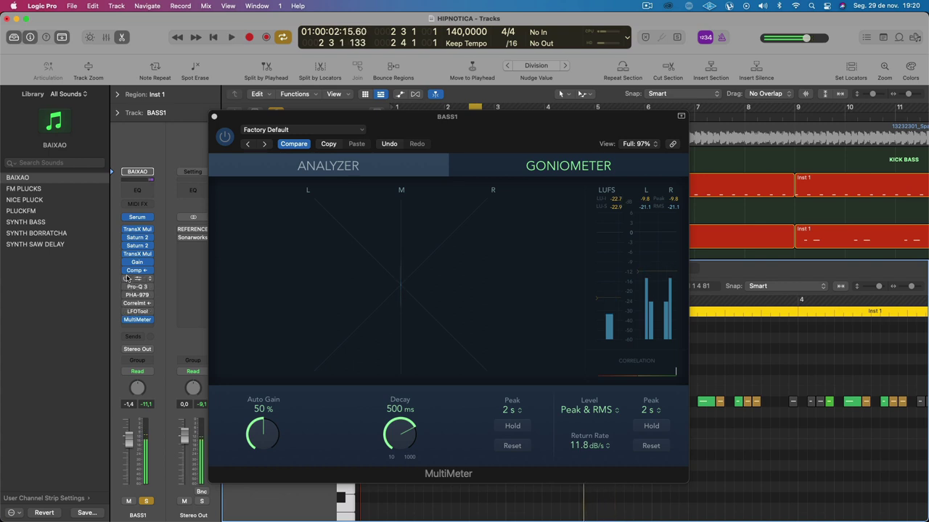
{"action": "key", "text": "space"}
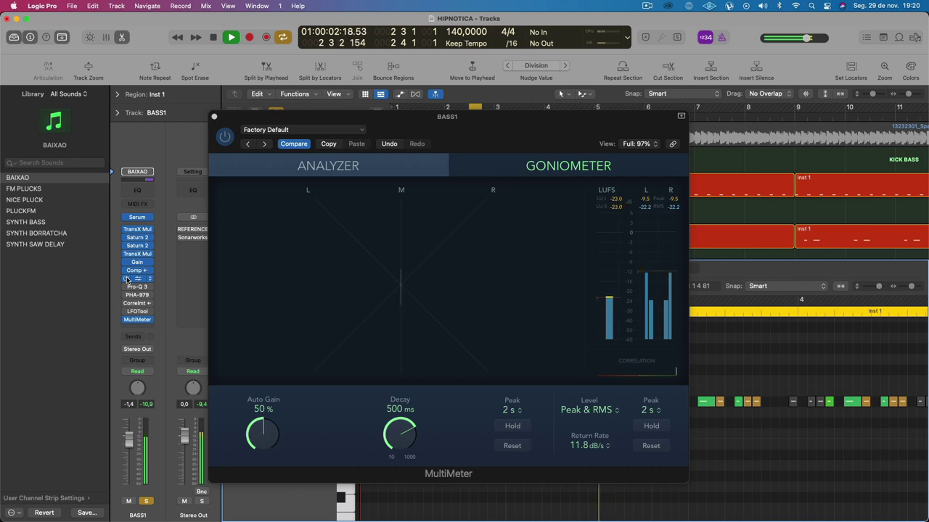
{"action": "key", "text": "space"}
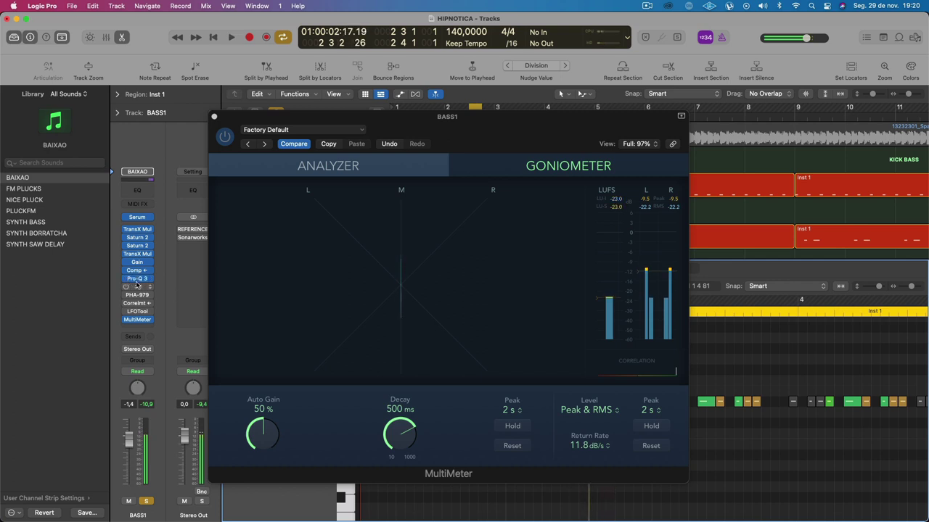
Step: Set the first Pro-Q 3's Linear Phase resolution to Very High and check the BASS1 levels in MultiMeter during playback
{"action": "left_click", "coordinate": [133, 285]}
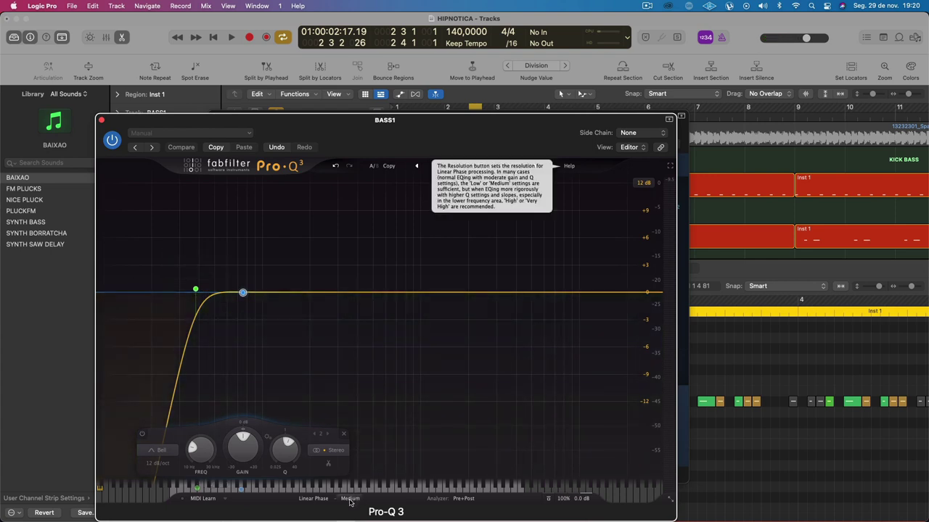
{"action": "left_click", "coordinate": [349, 500]}
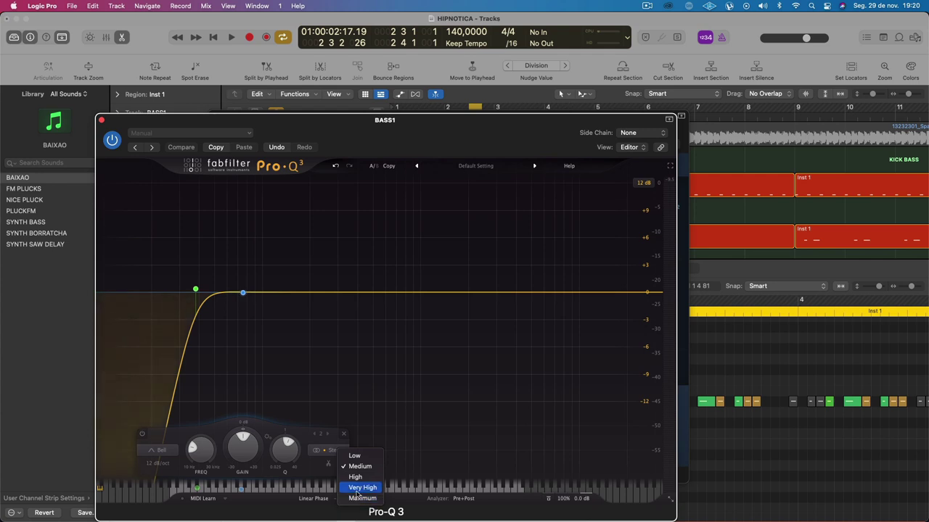
{"action": "left_click", "coordinate": [356, 489]}
{"action": "key", "text": "space"}
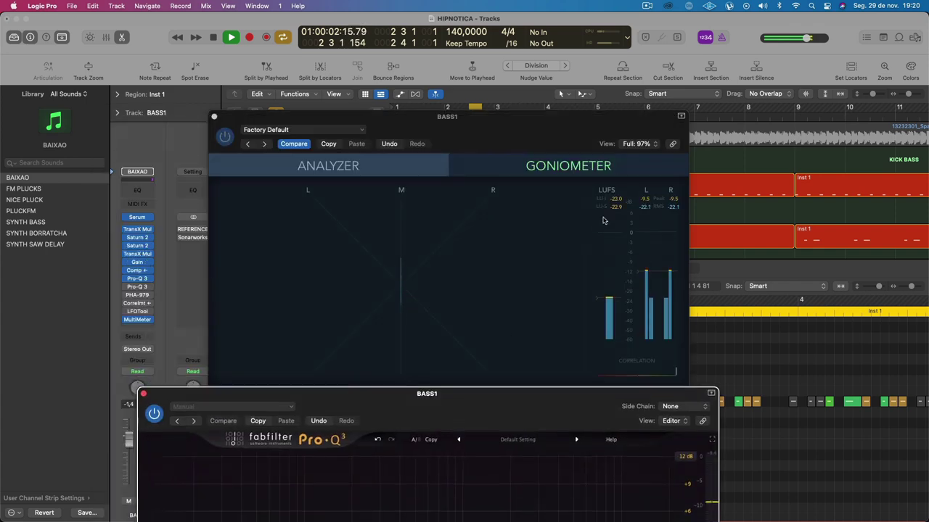
{"action": "left_click", "coordinate": [649, 203]}
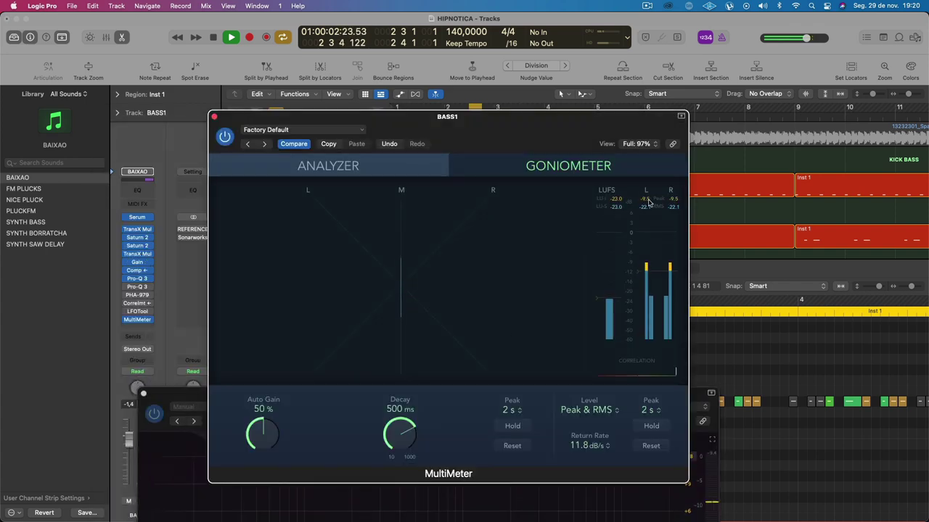
{"action": "left_click", "coordinate": [125, 279]}
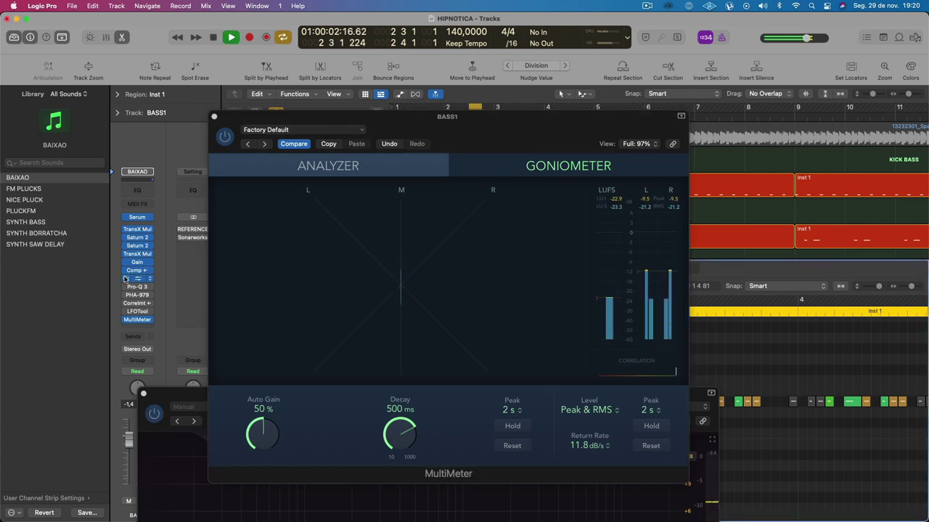
{"action": "key", "text": "space"}
Step: Bring the full Pro-Q 3 window into view and examine its 37.880 Hz low cut band against the spectrum during playback
{"action": "left_click_drag", "start_coordinate": [184, 398], "coordinate": [199, 318]}
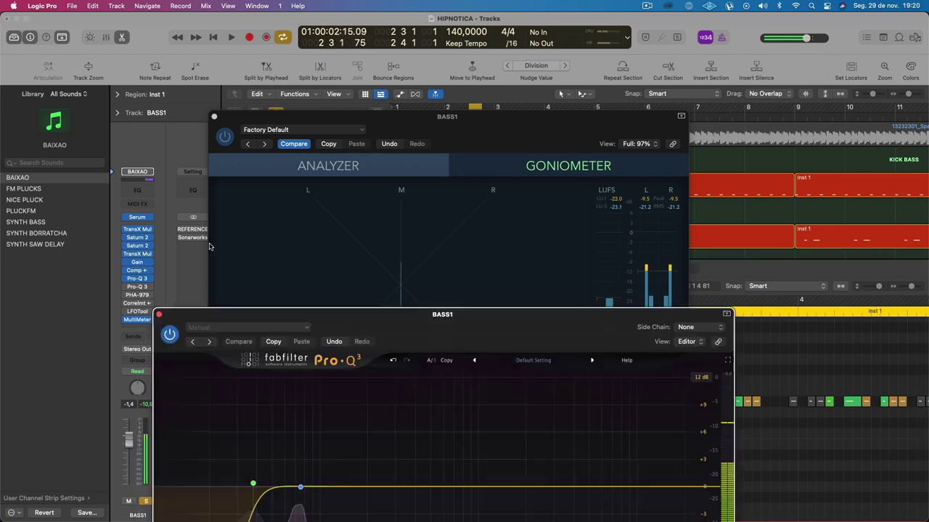
{"action": "left_click_drag", "start_coordinate": [365, 314], "coordinate": [399, 97]}
{"action": "mouse_move", "coordinate": [335, 271]}
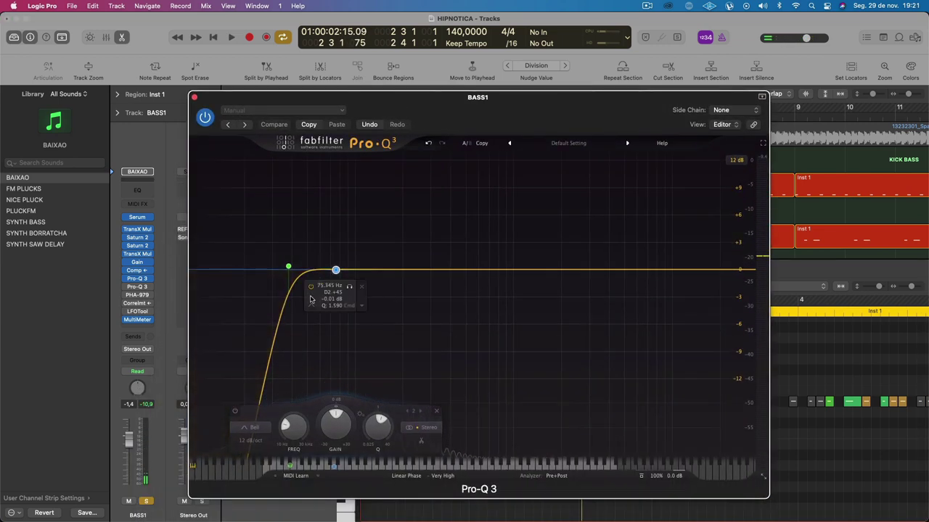
{"action": "mouse_move", "coordinate": [296, 285]}
{"action": "left_click", "coordinate": [288, 267]}
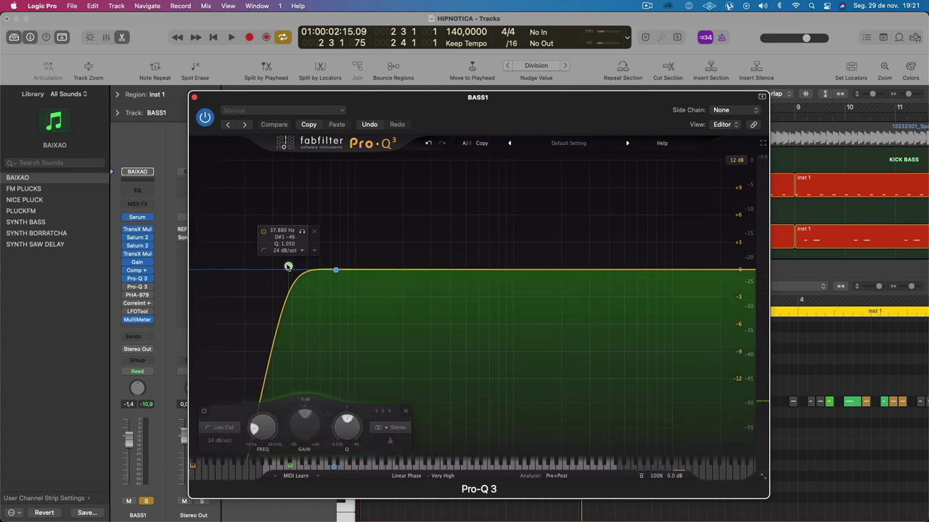
{"action": "key", "text": "space"}
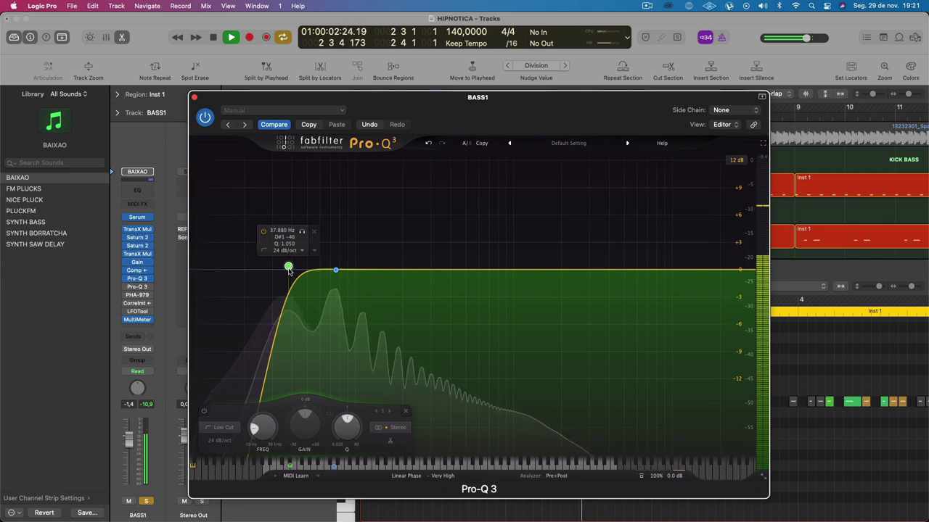
Step: Set the Pro-Q 3 Linear Phase resolution to Medium and close the plug-in window
{"action": "left_click", "coordinate": [443, 476]}
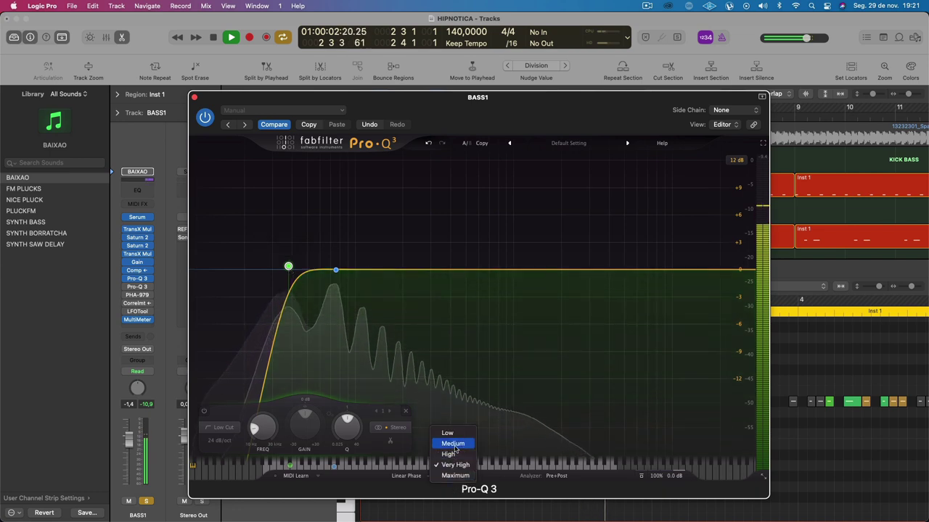
{"action": "left_click", "coordinate": [453, 444]}
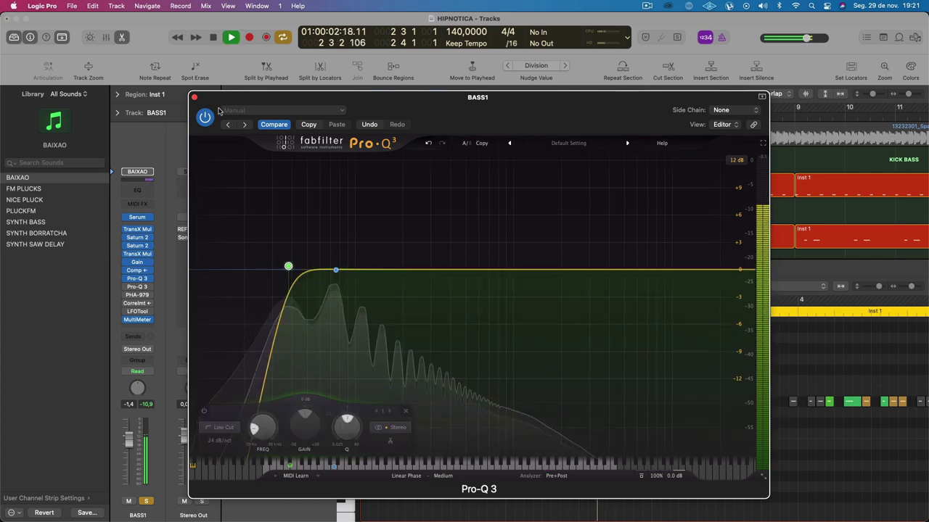
{"action": "left_click", "coordinate": [194, 96]}
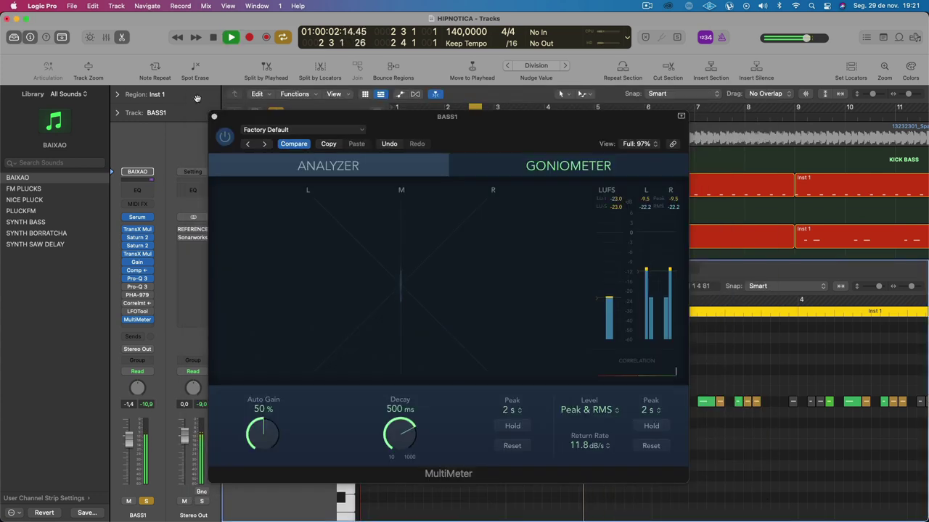
Step: Toggle the first Pro-Q 3 insert on BASS1 while replaying the loop and compare the MultiMeter levels in each state
{"action": "left_click", "coordinate": [563, 199]}
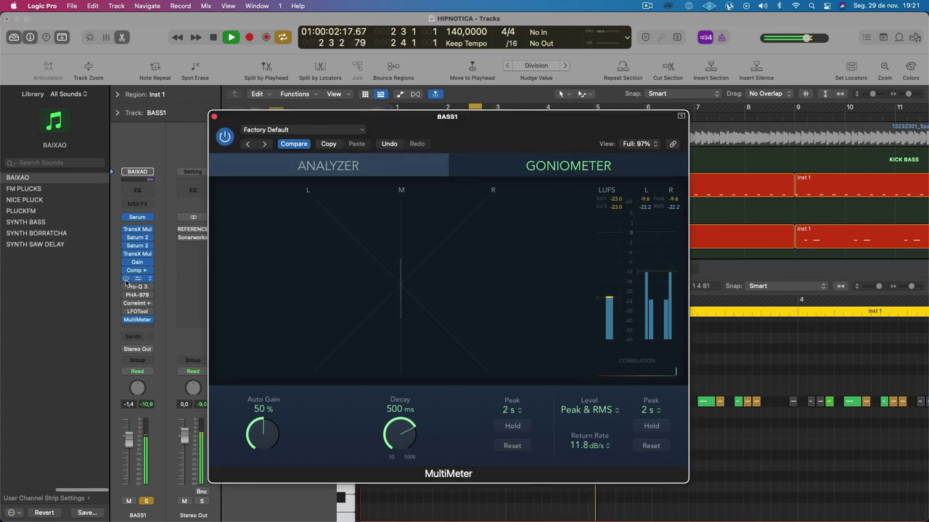
{"action": "left_click", "coordinate": [126, 279]}
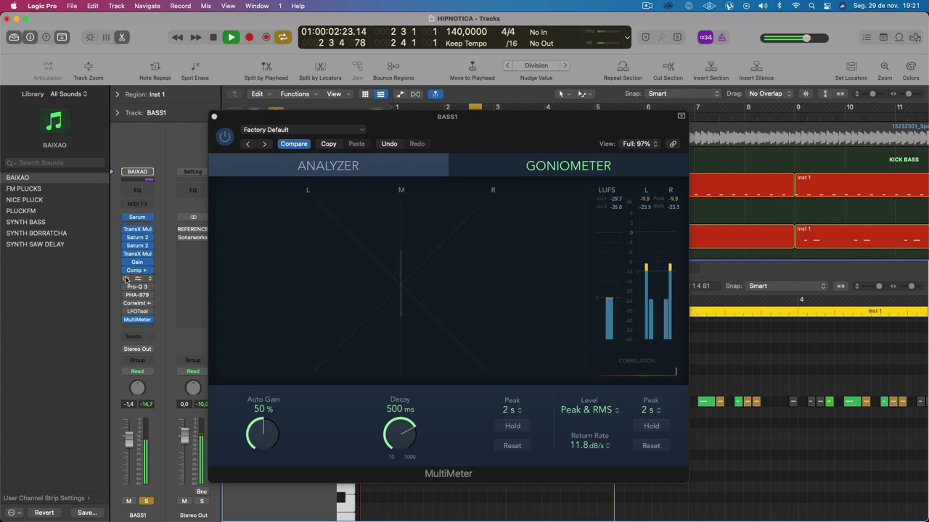
{"action": "key", "text": "space"}
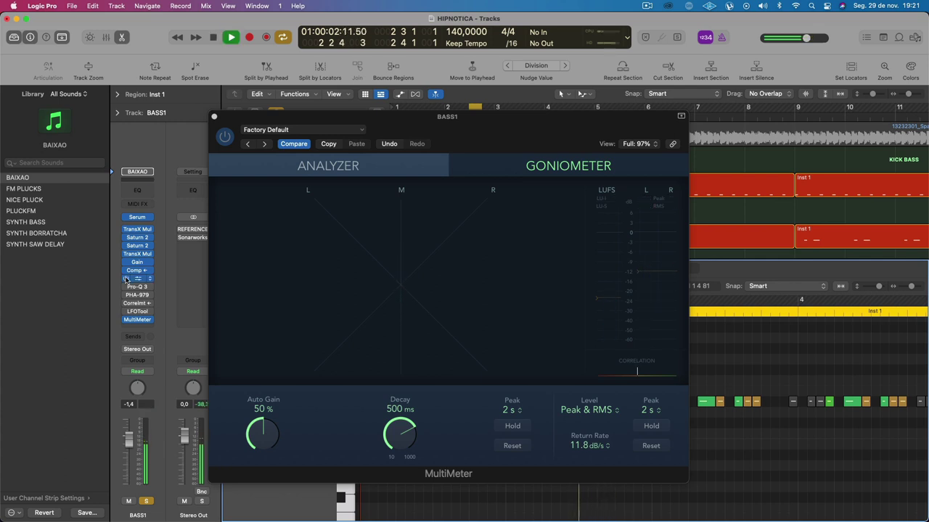
{"action": "key", "text": "space"}
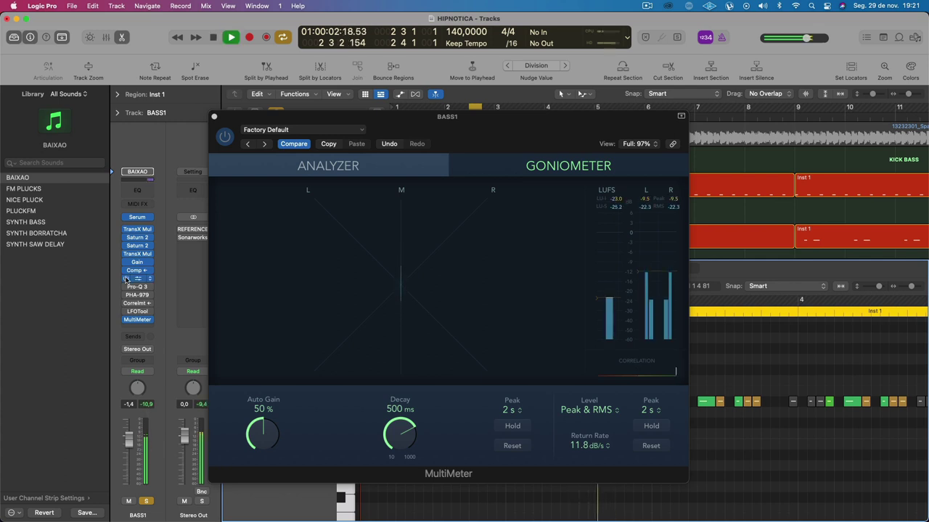
{"action": "key", "text": "space"}
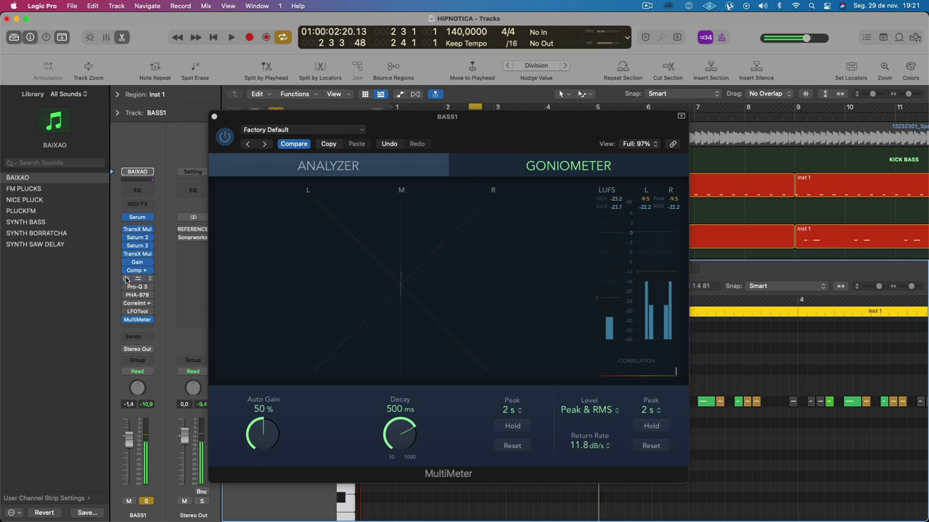
{"action": "key", "text": "space"}
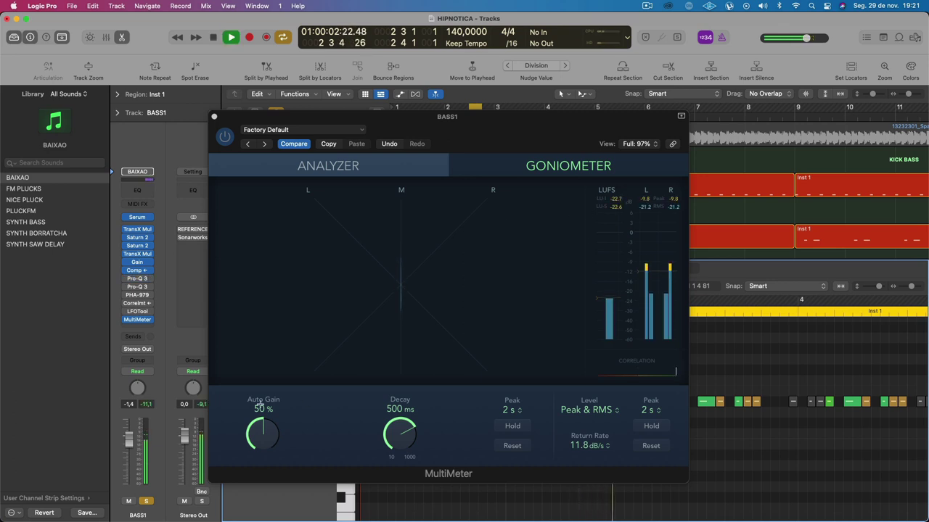
{"action": "key", "text": "space"}
Step: Play the BASS1 loop with the Compressor bypassed, re-enable it with the first Pro-Q 3, and compare the levels in MultiMeter
{"action": "mouse_move", "coordinate": [126, 271]}
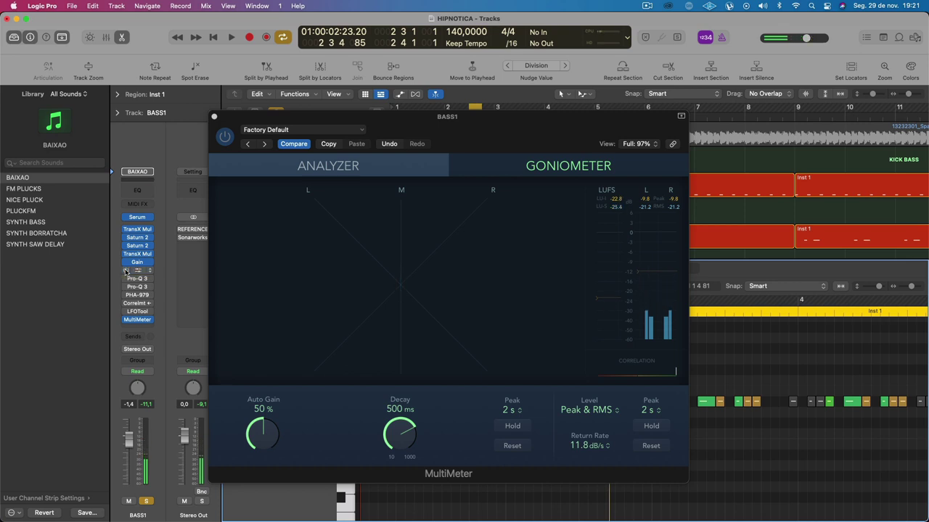
{"action": "key", "text": "space"}
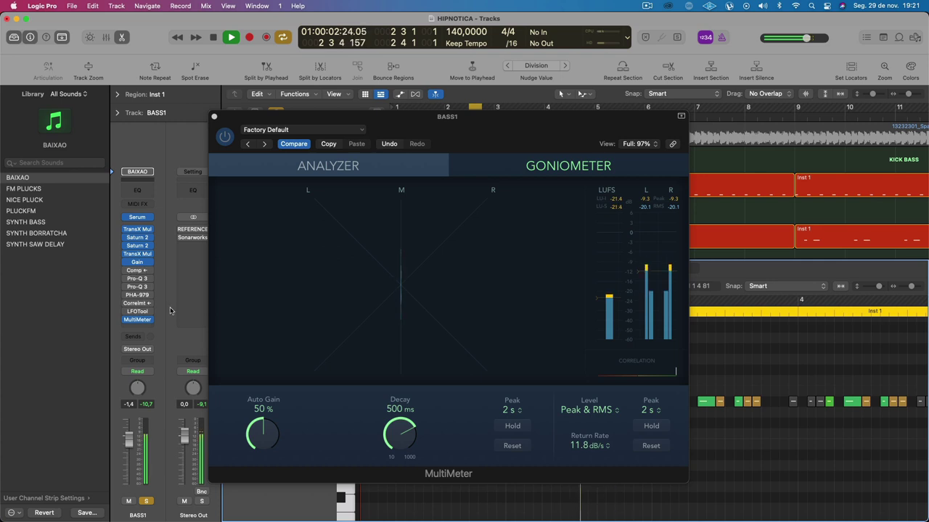
{"action": "key", "text": "space"}
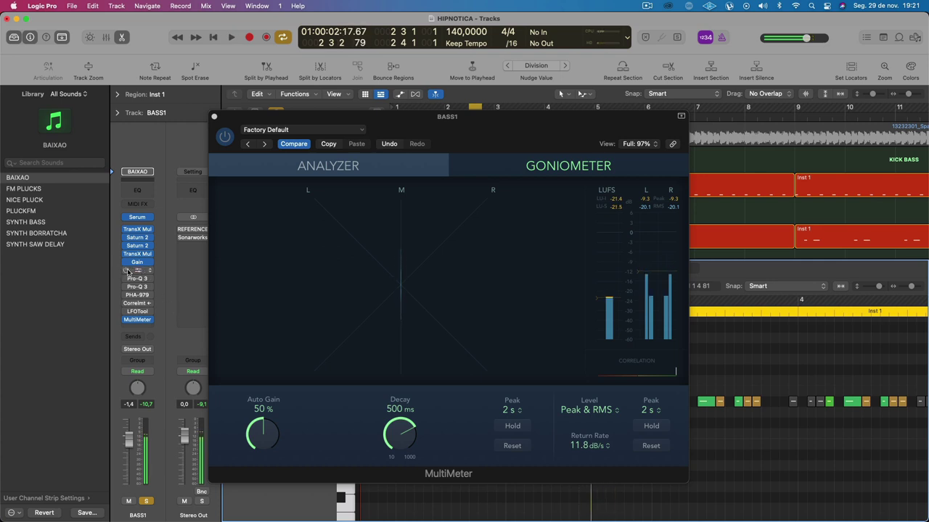
{"action": "key", "text": "space"}
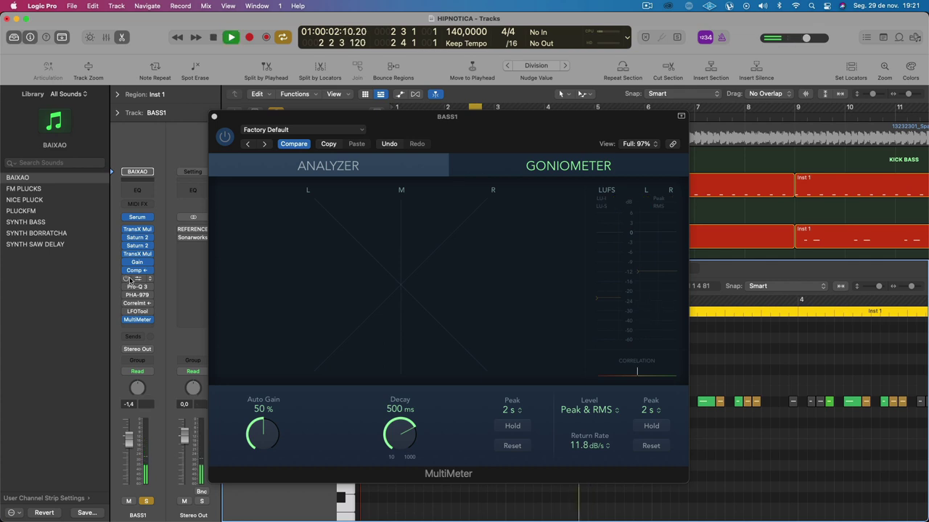
{"action": "key", "text": "space"}
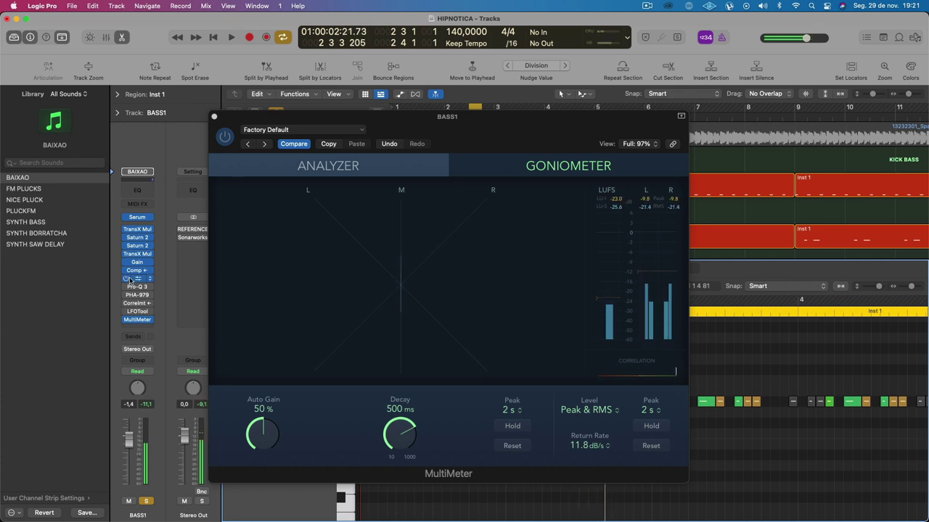
{"action": "key", "text": "space"}
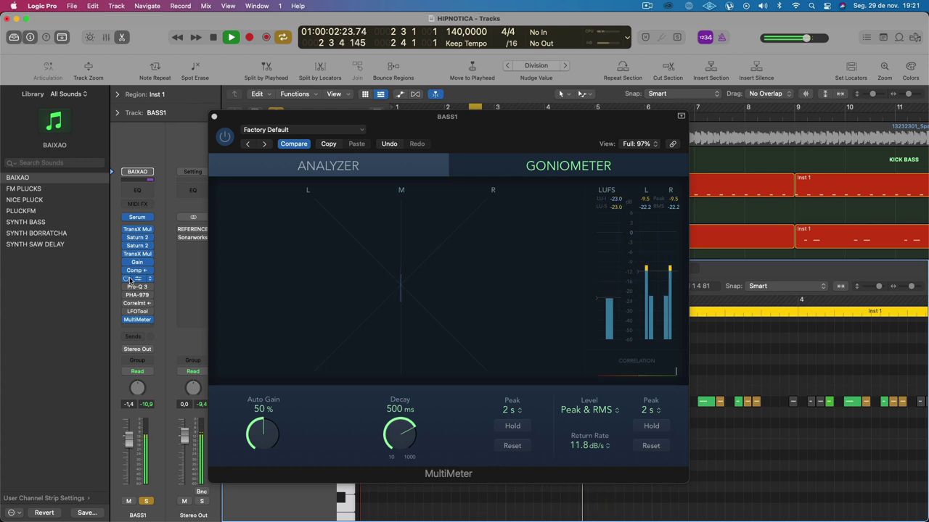
{"action": "key", "text": "space"}
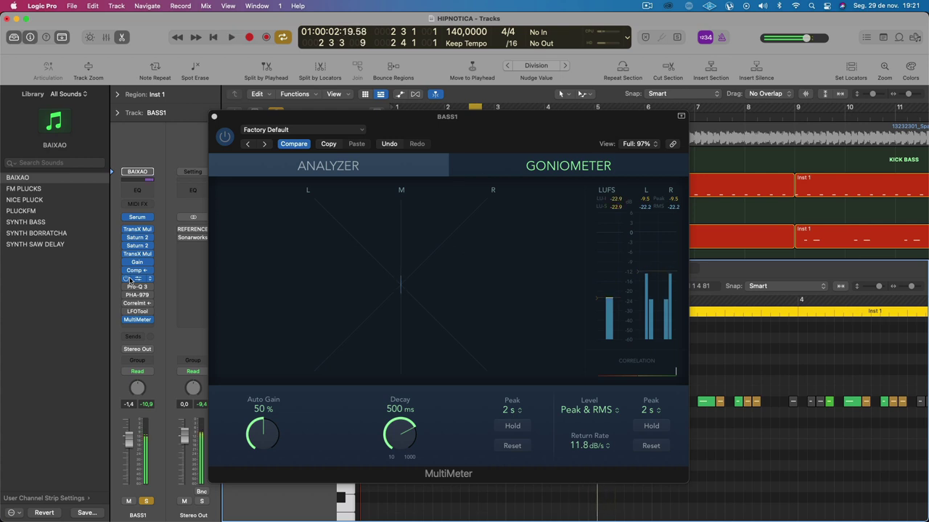
Step: Switch the first Pro-Q 3 insert off and on across repeated loop playback, rechecking the levels on MultiMeter and the BASS1 channel strip
{"action": "left_click", "coordinate": [127, 280]}
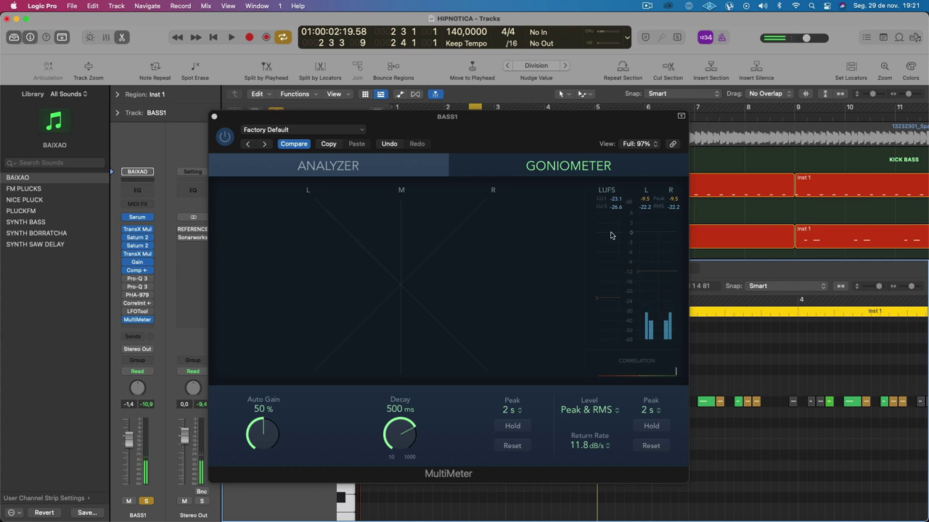
{"action": "key", "text": "space"}
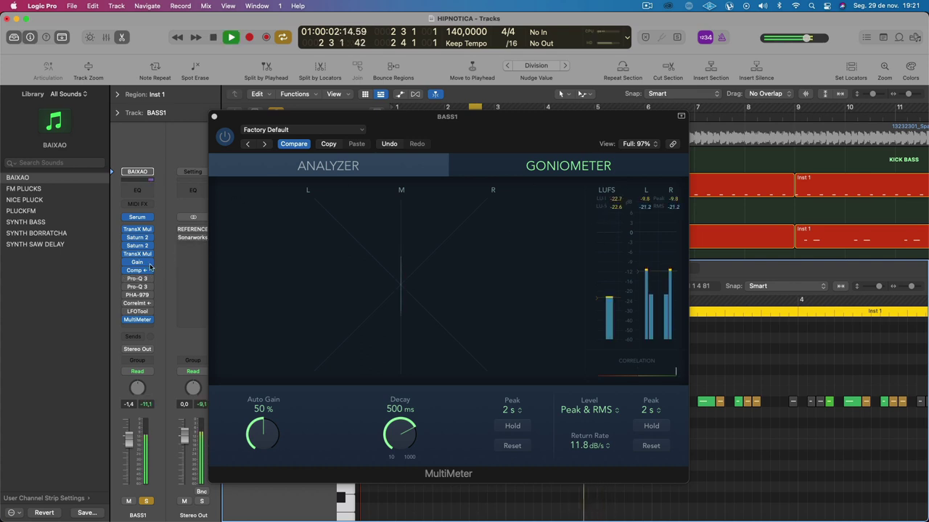
{"action": "key", "text": "space"}
{"action": "key", "text": "space"}
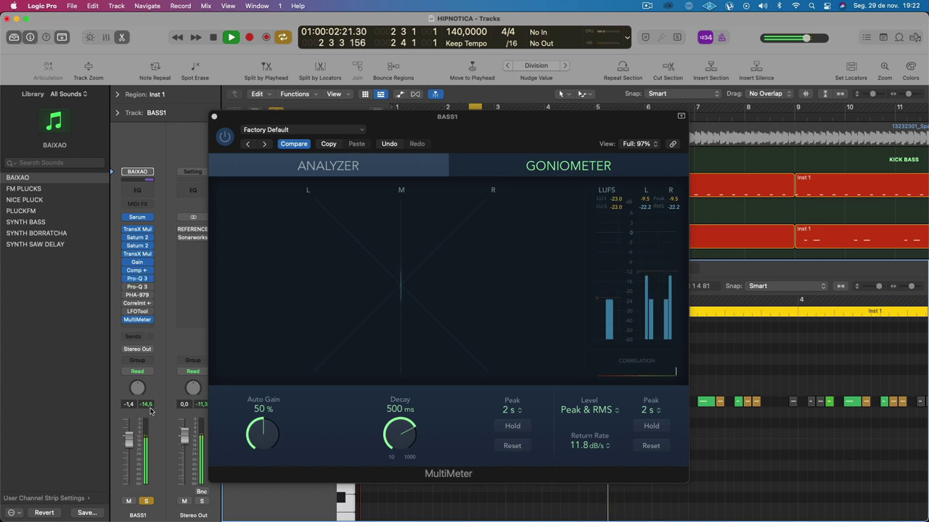
{"action": "key", "text": "space"}
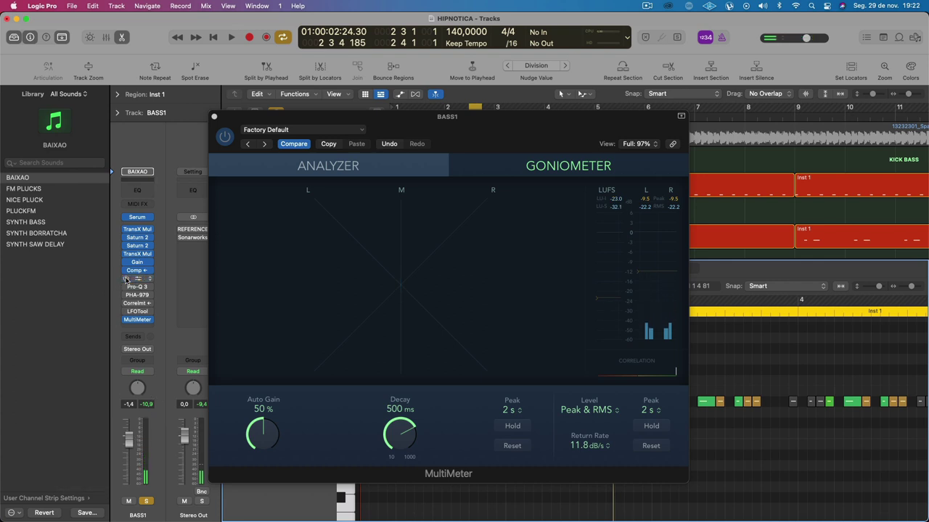
{"action": "key", "text": "space"}
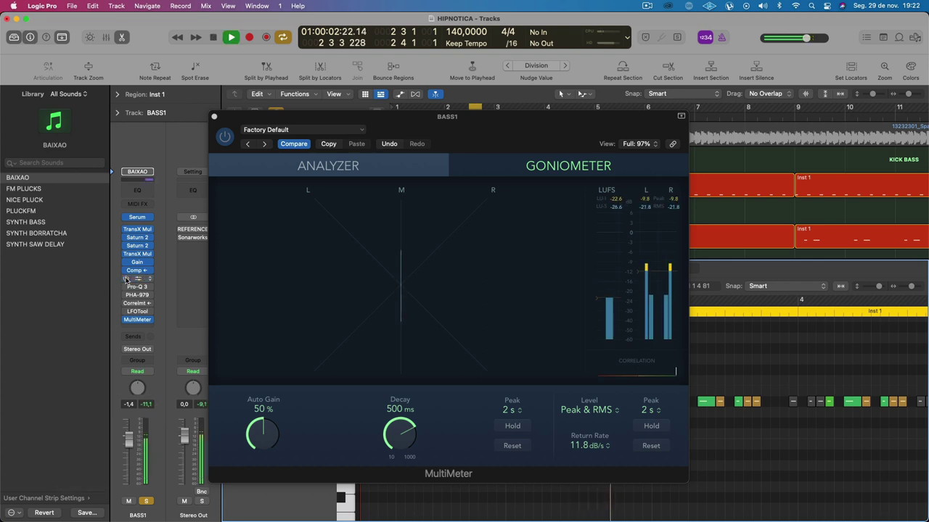
Step: Replay the BASS1 loop to recheck the MultiMeter levels with the first Pro-Q 3, and switch on the second Pro-Q 3 insert
{"action": "key", "text": "space"}
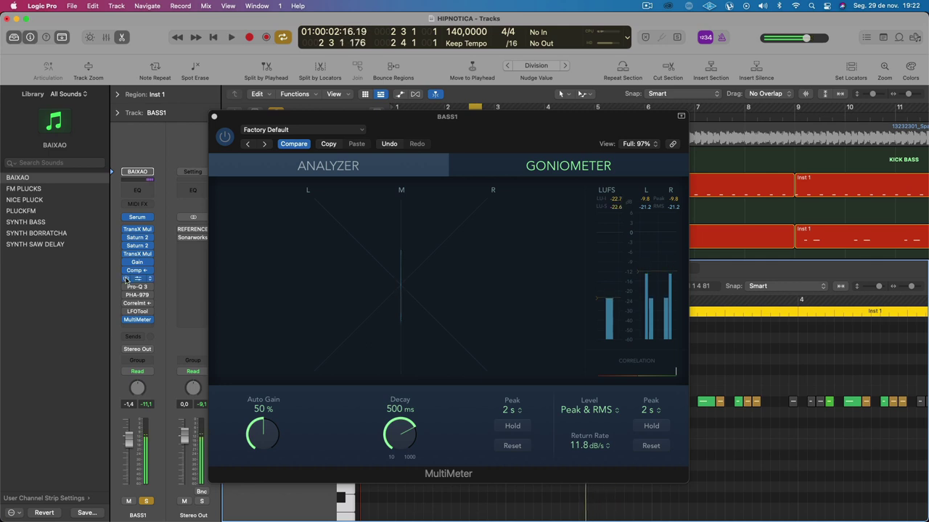
{"action": "key", "text": "space"}
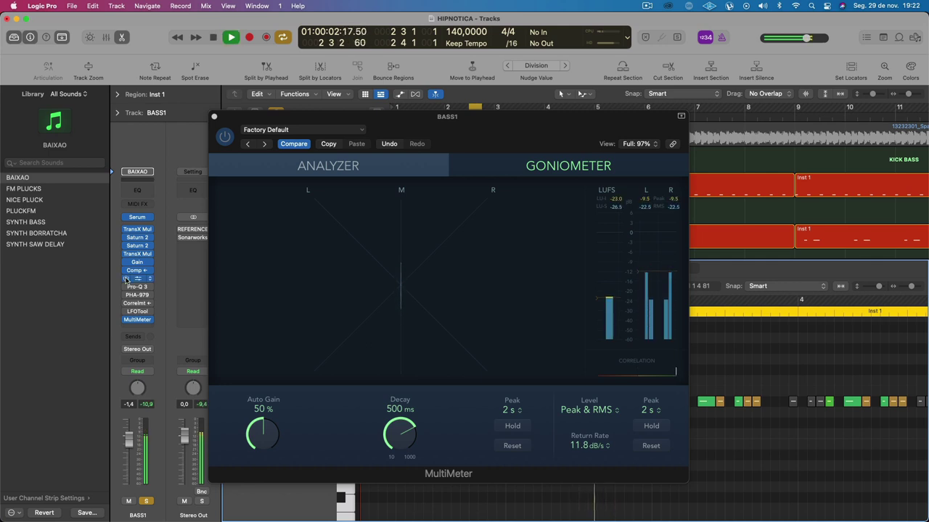
{"action": "left_click_drag", "start_coordinate": [126, 280], "coordinate": [127, 289]}
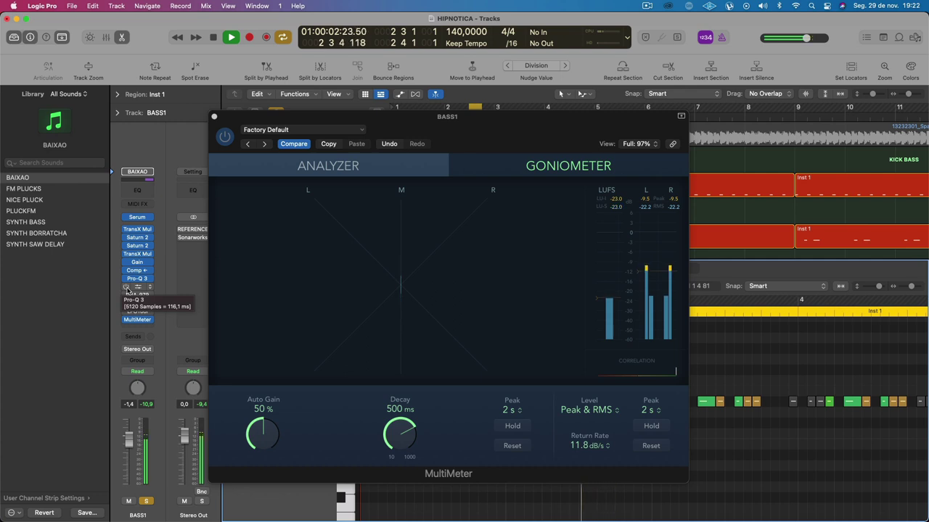
{"action": "key", "text": "space"}
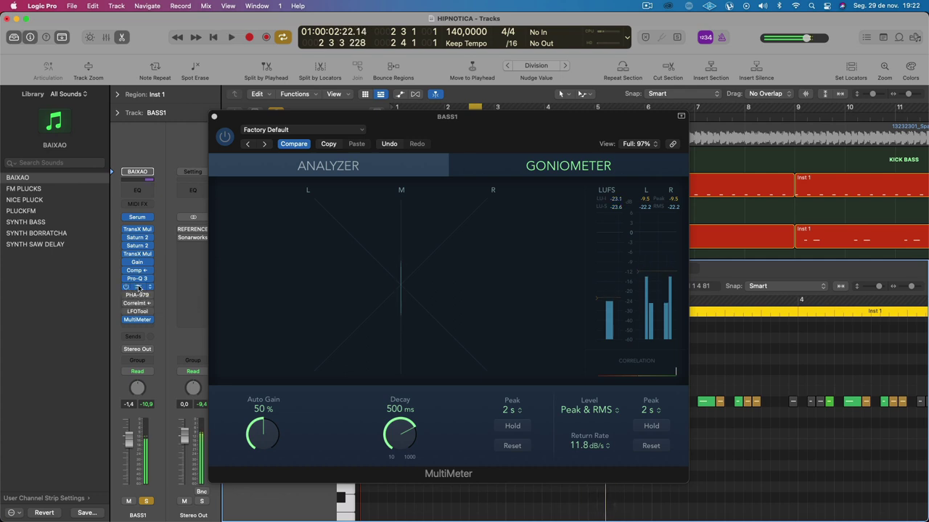
Step: Open the second Pro-Q 3 on BASS1 and compare the looped bass with the plug-in bypassed and active
{"action": "left_click", "coordinate": [135, 288]}
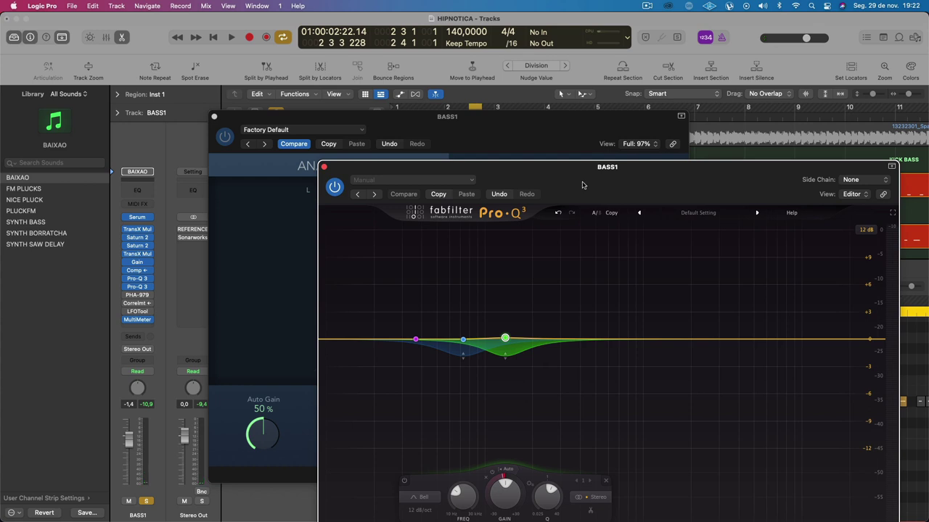
{"action": "left_click_drag", "start_coordinate": [582, 185], "coordinate": [491, 105]}
{"action": "mouse_move", "coordinate": [418, 222]}
{"action": "key", "text": "space"}
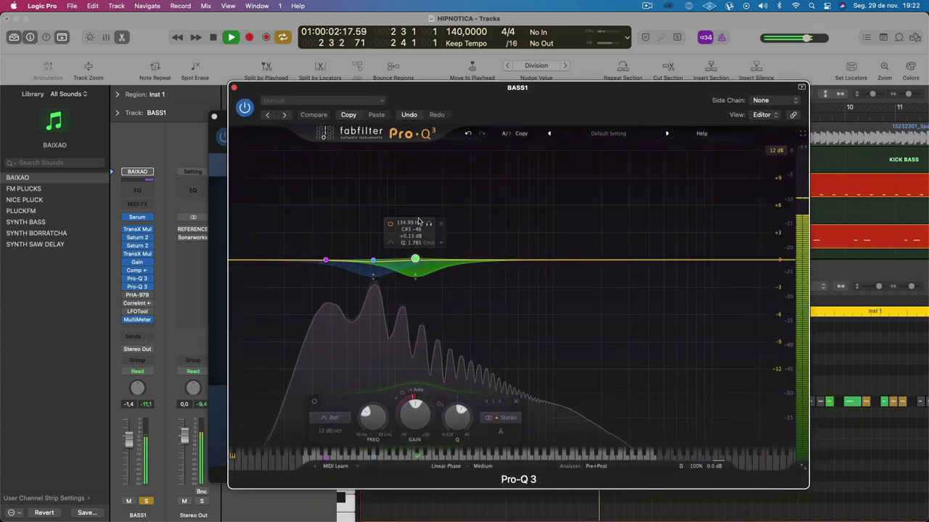
{"action": "left_click", "coordinate": [245, 108]}
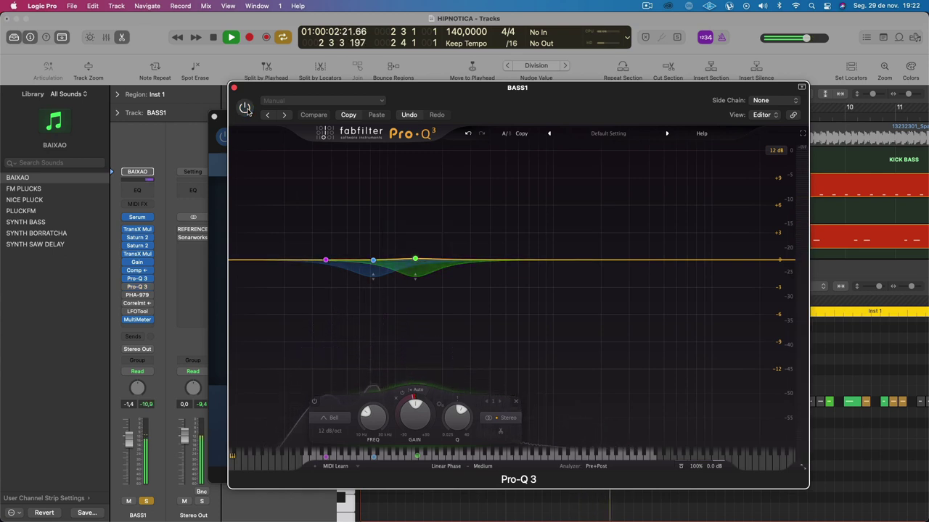
{"action": "left_click", "coordinate": [246, 108]}
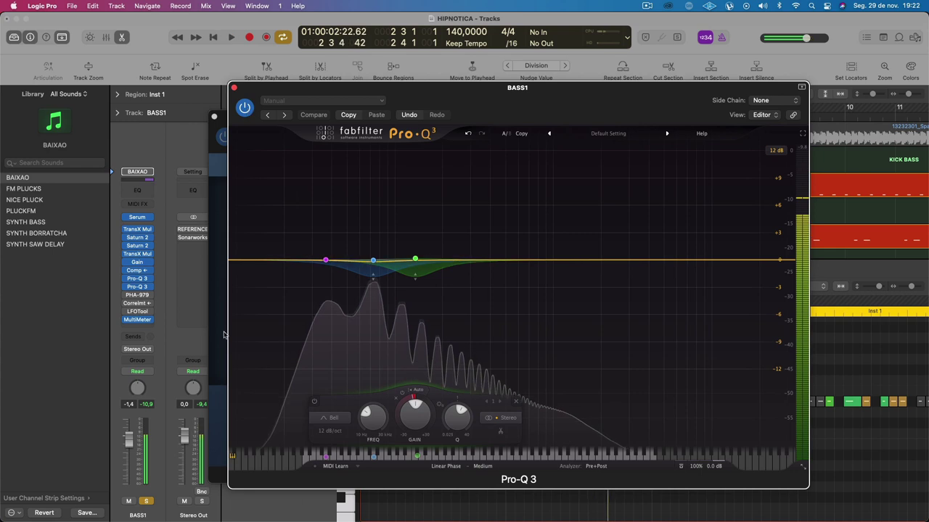
Step: Remove the second Pro-Q 3 from BASS1 and load a fresh Pro-Q 3 instance in the same insert slot
{"action": "left_click", "coordinate": [142, 286]}
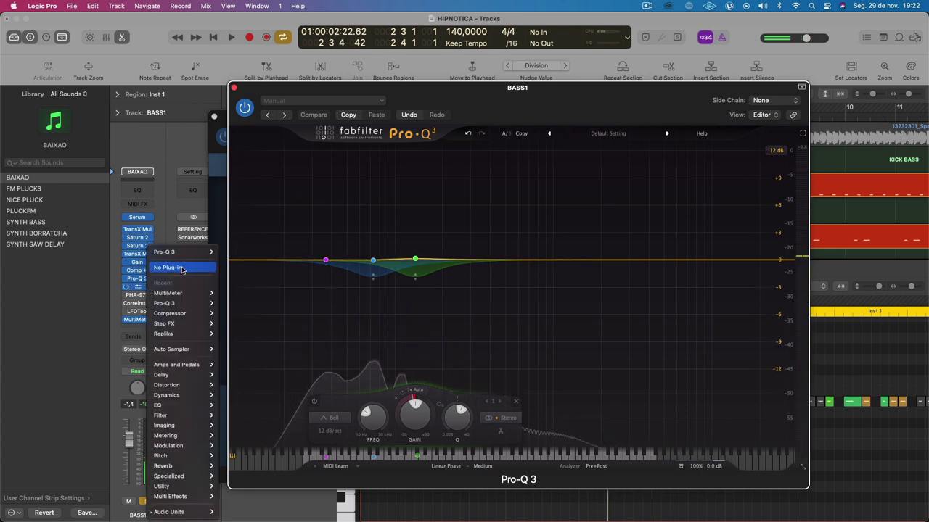
{"action": "left_click", "coordinate": [181, 268]}
{"action": "left_click", "coordinate": [142, 287]}
{"action": "mouse_move", "coordinate": [159, 312]}
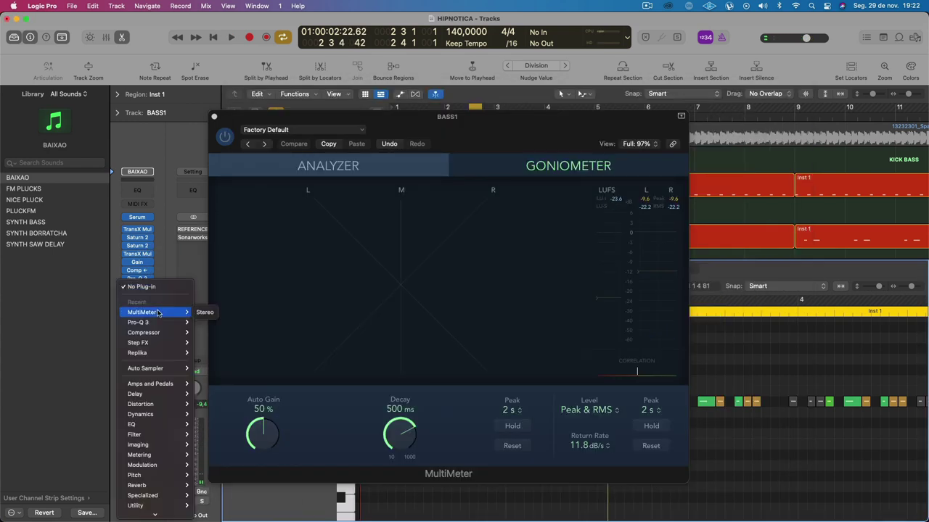
{"action": "left_click", "coordinate": [203, 322]}
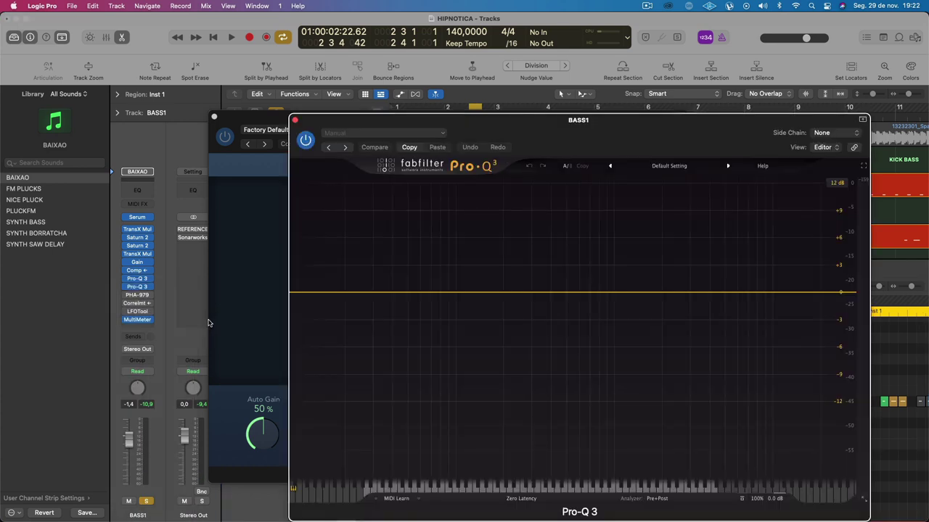
Step: Add a bell band at about 105 Hz and 0 dB during loop playback, with a dynamic range of about -1.75 dB
{"action": "key", "text": "space"}
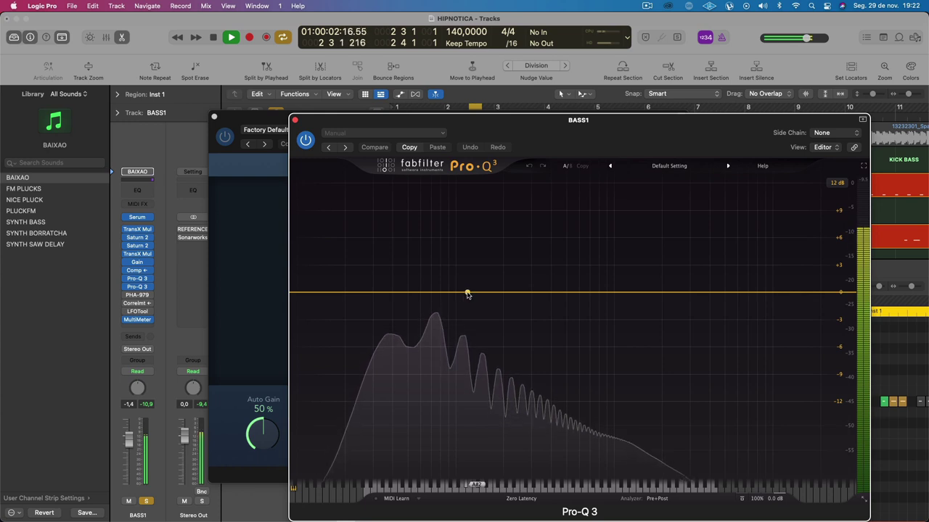
{"action": "left_click_drag", "start_coordinate": [467, 294], "coordinate": [458, 293]}
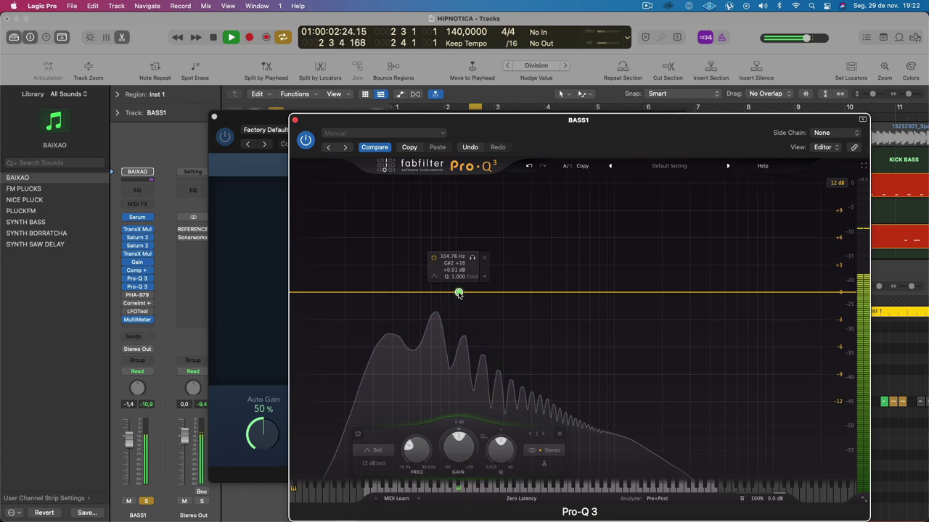
{"action": "left_click_drag", "start_coordinate": [456, 432], "coordinate": [406, 463]}
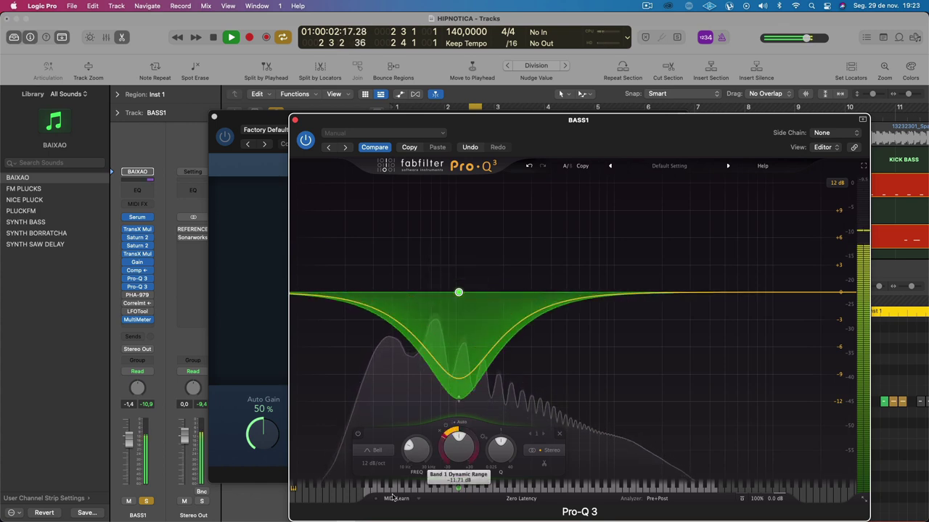
{"action": "mouse_move", "coordinate": [407, 463]}
{"action": "left_mouse_down"}
{"action": "mouse_move", "coordinate": [414, 446]}
{"action": "mouse_move", "coordinate": [408, 457]}
{"action": "left_mouse_up"}
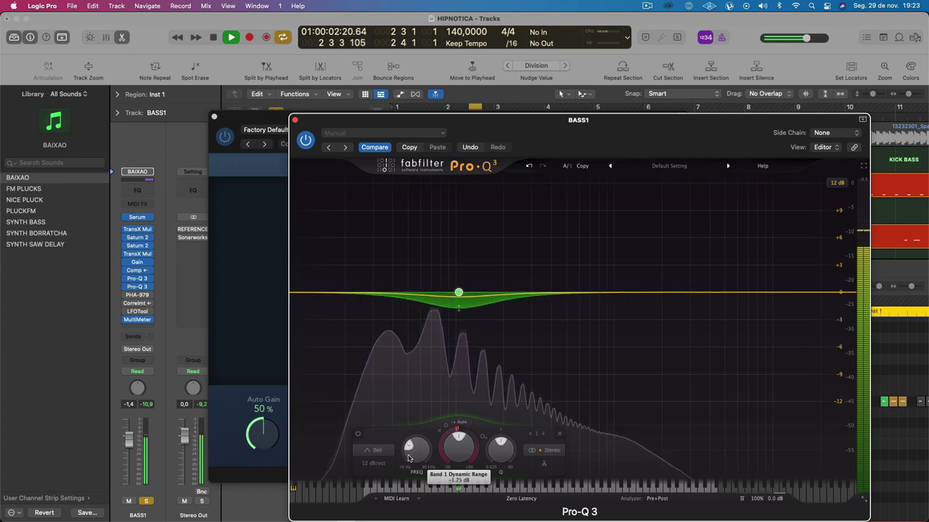
Step: Move the dynamic bell band to about 277 Hz at roughly 0 dB gain and deepen its dynamic range slightly
{"action": "left_click_drag", "start_coordinate": [458, 292], "coordinate": [500, 293]}
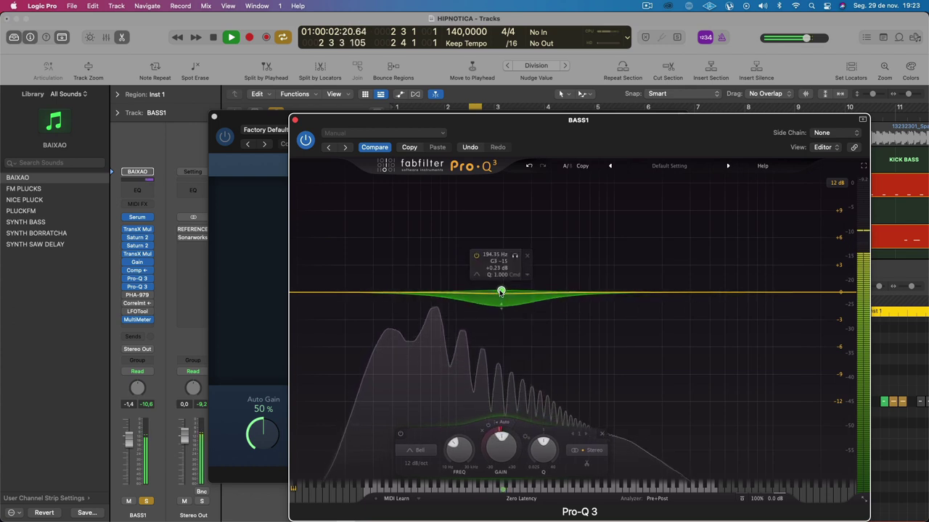
{"action": "scroll", "coordinate": [483, 450], "scroll_direction": "down", "scroll_amount": 2}
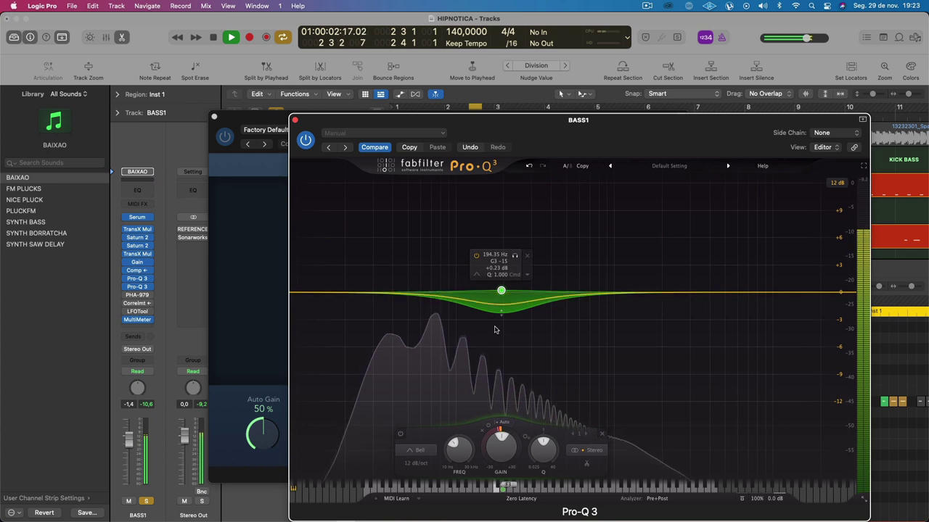
{"action": "left_click_drag", "start_coordinate": [501, 291], "coordinate": [526, 292]}
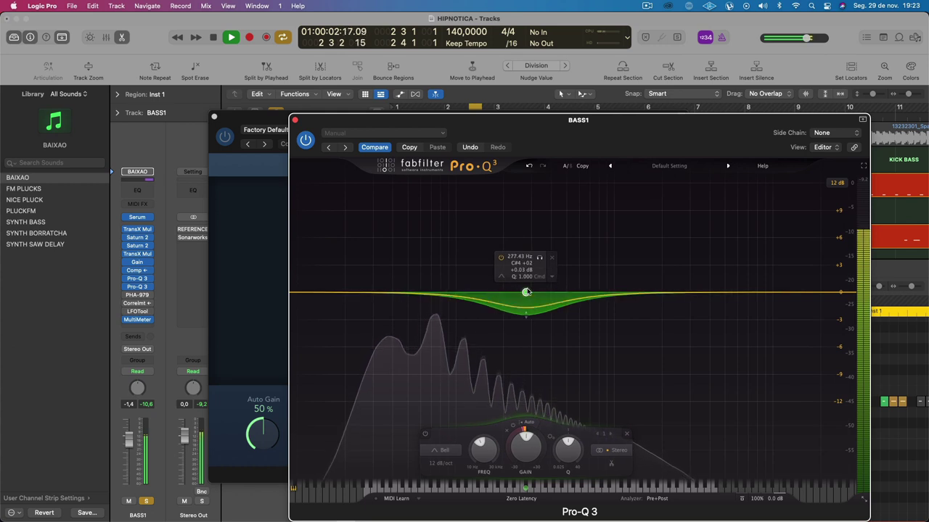
Step: Compare the bass with the new Pro-Q 3 bypassed and active, close its window, and stop playback
{"action": "left_click", "coordinate": [305, 141]}
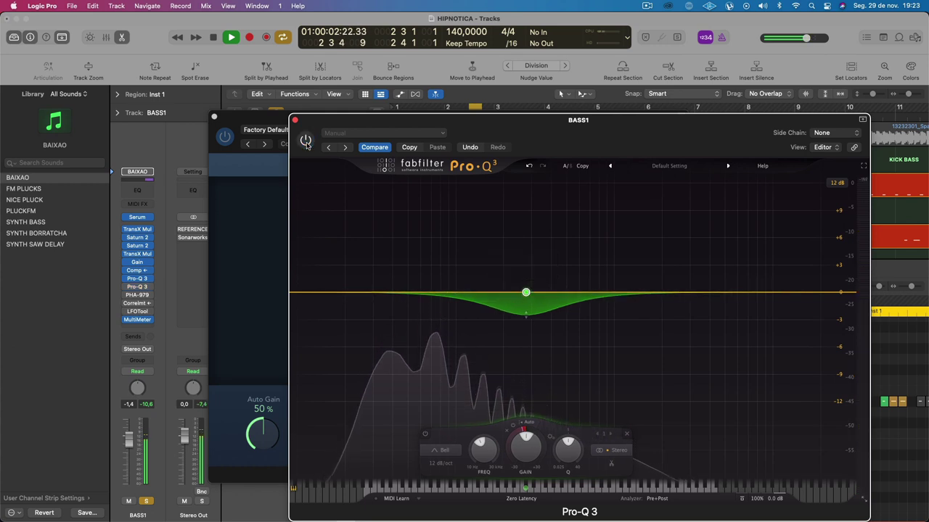
{"action": "left_click", "coordinate": [305, 141]}
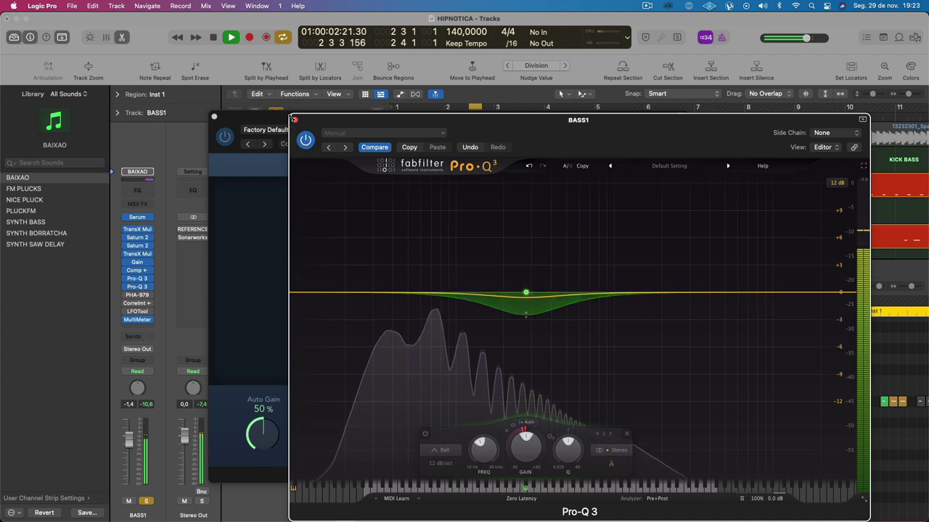
{"action": "left_click", "coordinate": [294, 119]}
{"action": "key", "text": "space"}
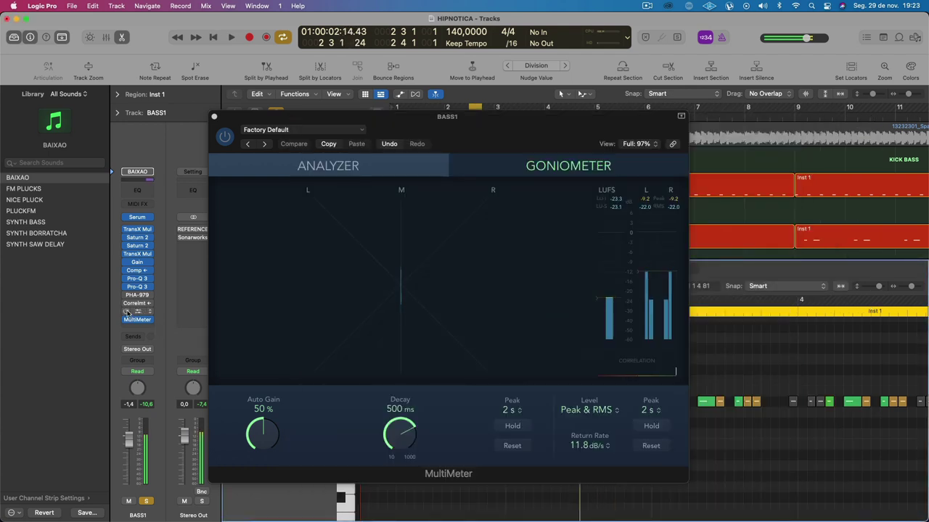
Step: Enable LFOTool on BASS1, give its volume curve a straighter, longer rise and an earlier fall, and compare it with the plug-in bypassed
{"action": "left_click", "coordinate": [138, 311]}
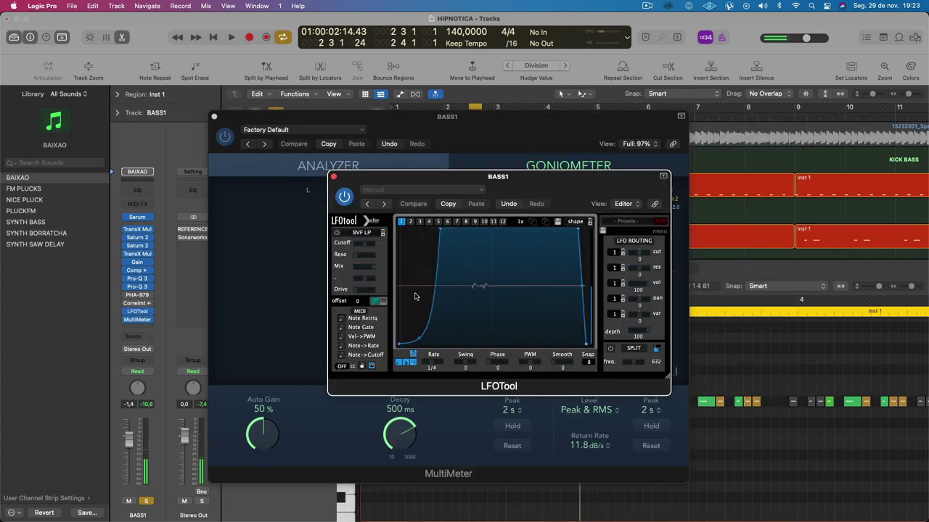
{"action": "key", "text": "space"}
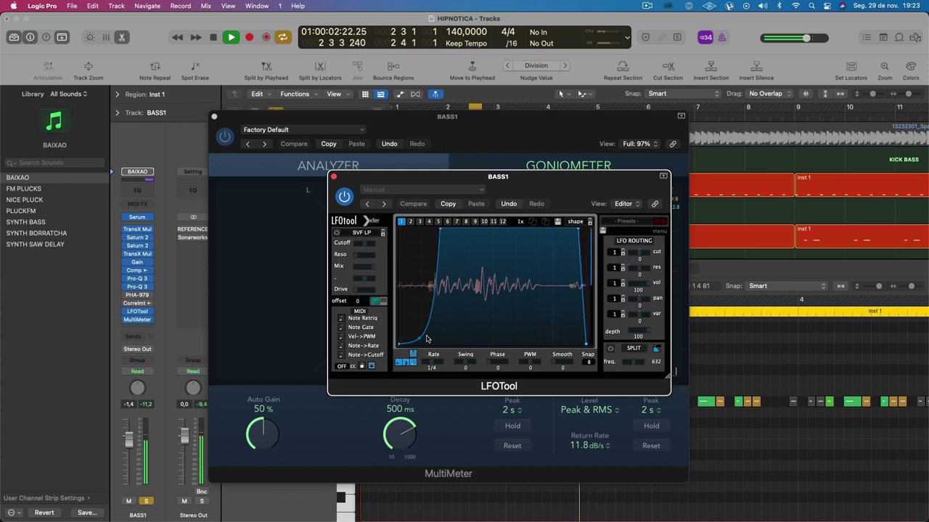
{"action": "left_click_drag", "start_coordinate": [579, 230], "coordinate": [573, 229]}
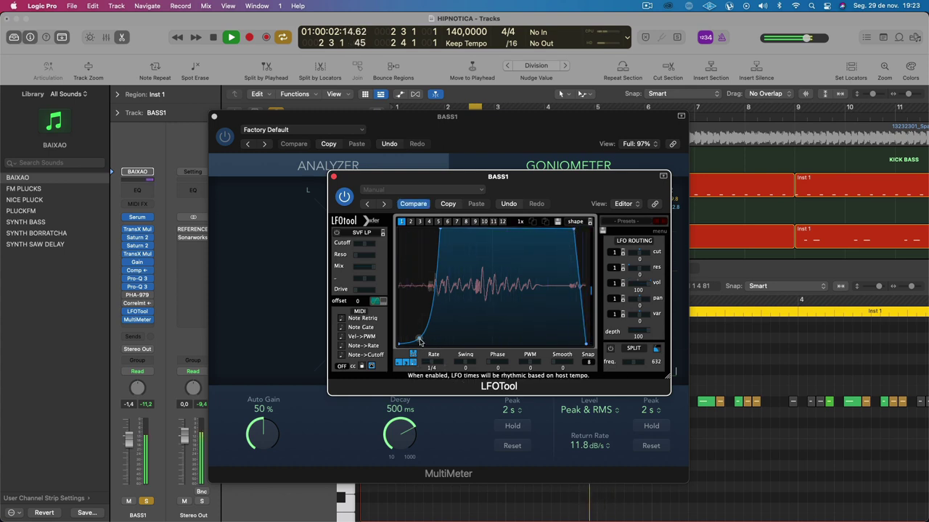
{"action": "mouse_move", "coordinate": [419, 327]}
{"action": "left_mouse_down"}
{"action": "mouse_move", "coordinate": [419, 301]}
{"action": "mouse_move", "coordinate": [418, 319]}
{"action": "mouse_move", "coordinate": [418, 310]}
{"action": "left_mouse_up"}
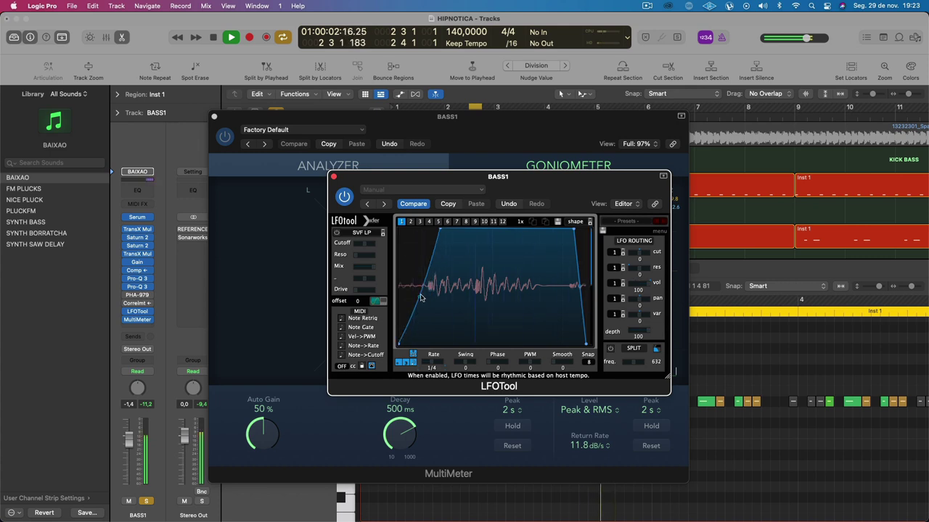
{"action": "left_click_drag", "start_coordinate": [443, 230], "coordinate": [450, 225]}
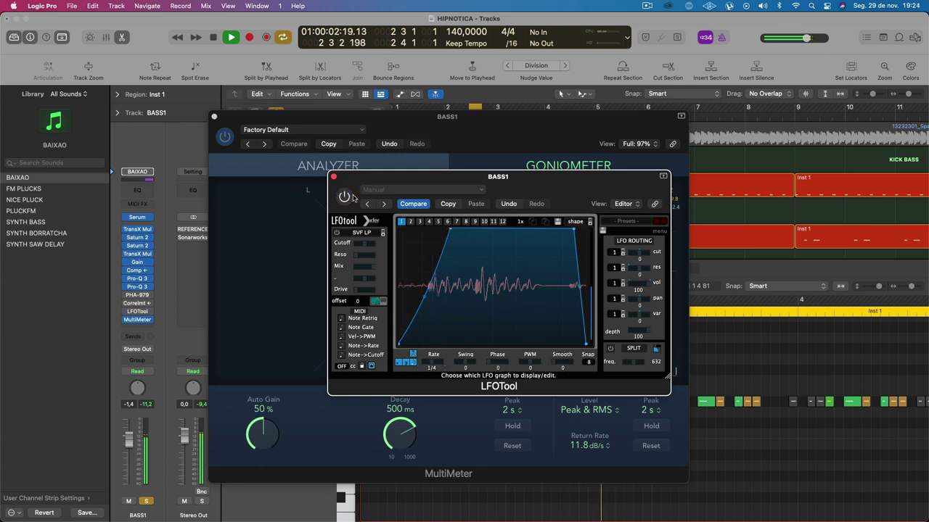
{"action": "left_click", "coordinate": [351, 196]}
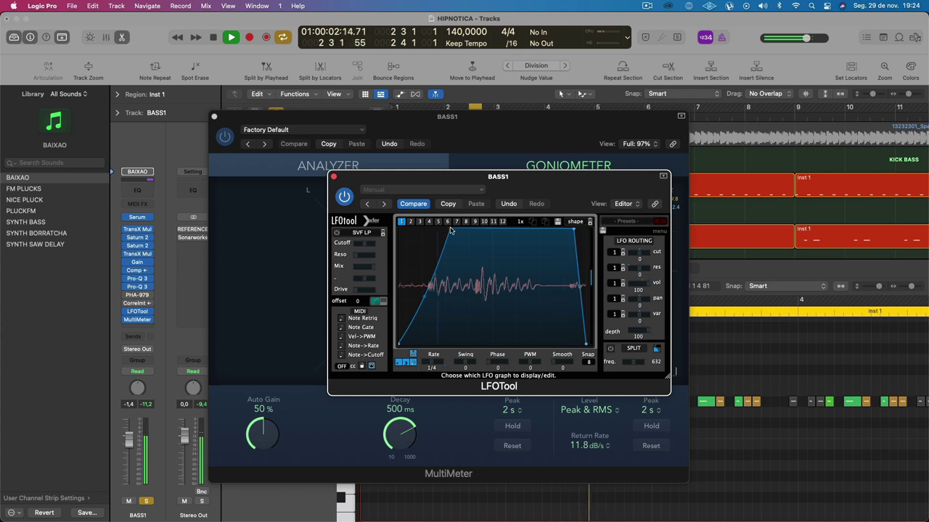
Step: Shorten the rise of the LFOTool volume curve, testing steeper and softer bends, and finish with a moderately curved attack
{"action": "left_click_drag", "start_coordinate": [450, 231], "coordinate": [416, 228]}
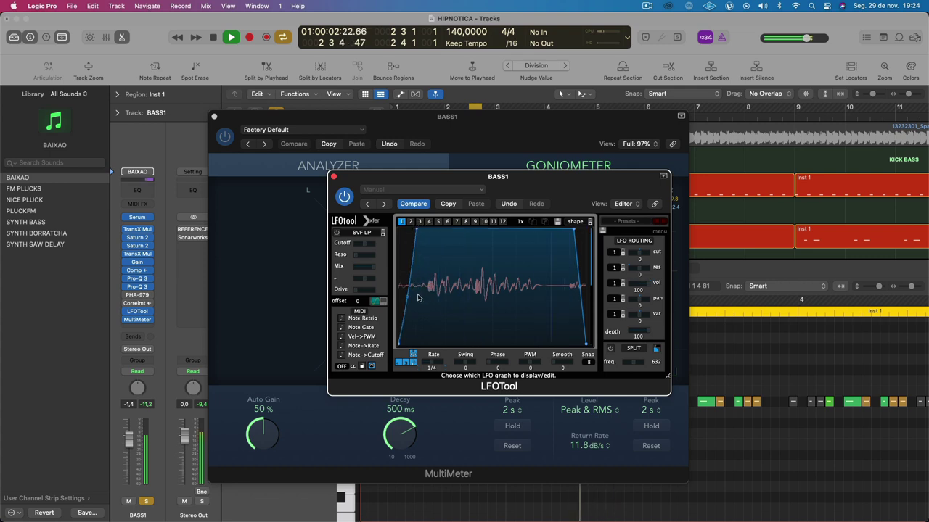
{"action": "left_click_drag", "start_coordinate": [410, 297], "coordinate": [428, 367]}
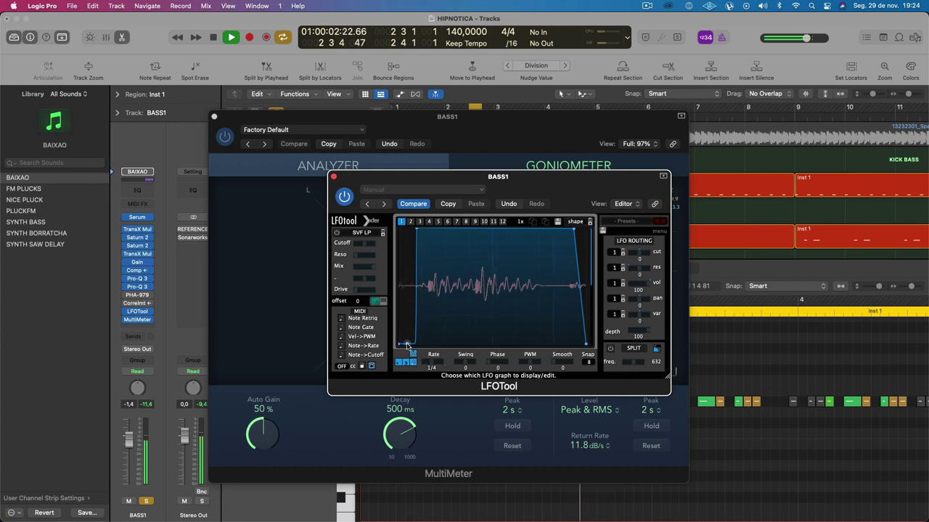
{"action": "left_click_drag", "start_coordinate": [407, 346], "coordinate": [407, 312]}
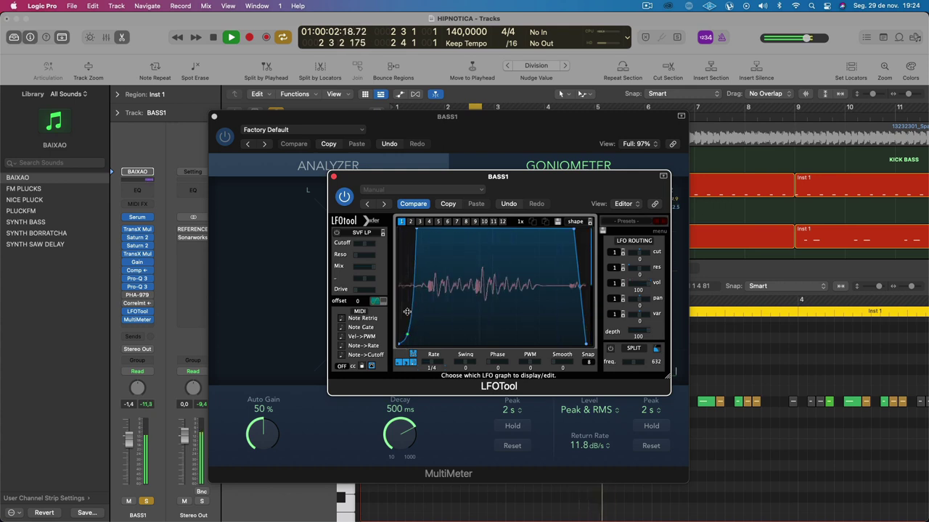
{"action": "left_click_drag", "start_coordinate": [417, 229], "coordinate": [423, 228]}
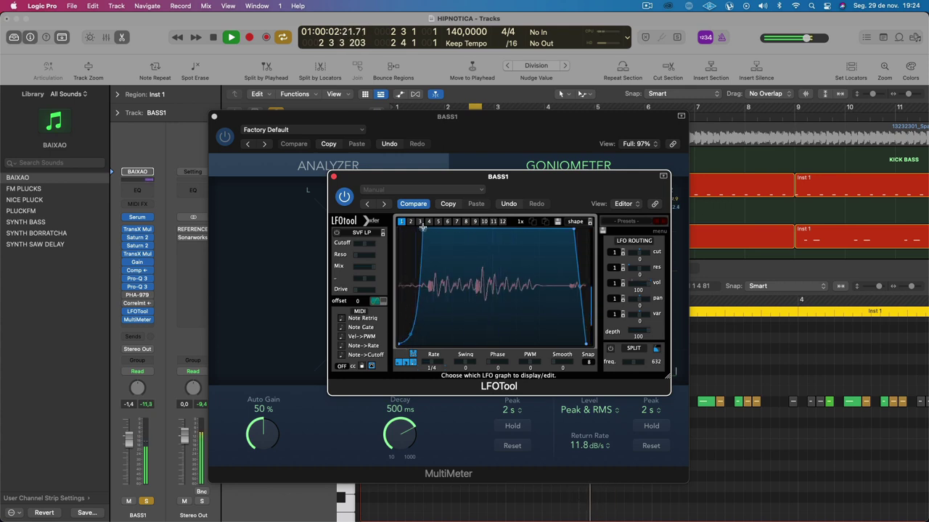
{"action": "left_click_drag", "start_coordinate": [410, 335], "coordinate": [408, 314]}
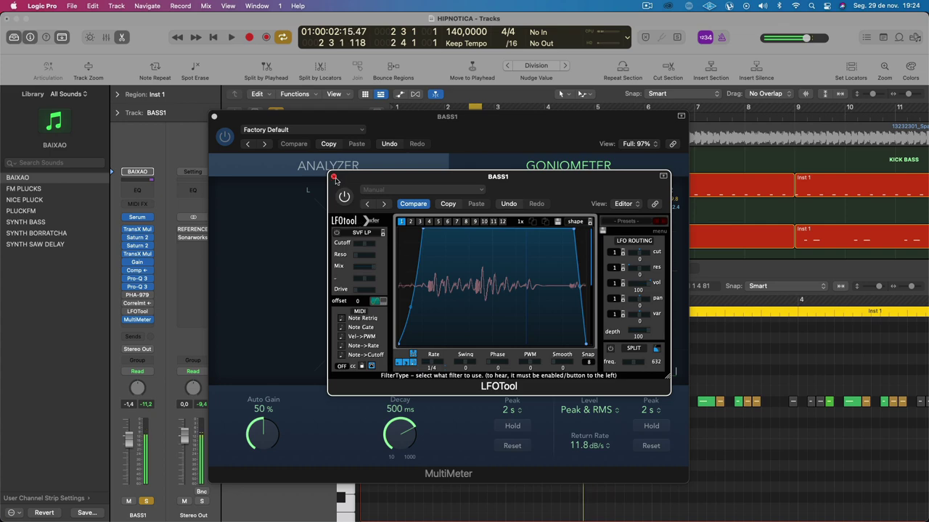
Step: Close the bypassed LFOTool and the MultiMeter windows, and set the cycle range from bar 1 to bar 5
{"action": "left_click", "coordinate": [333, 176]}
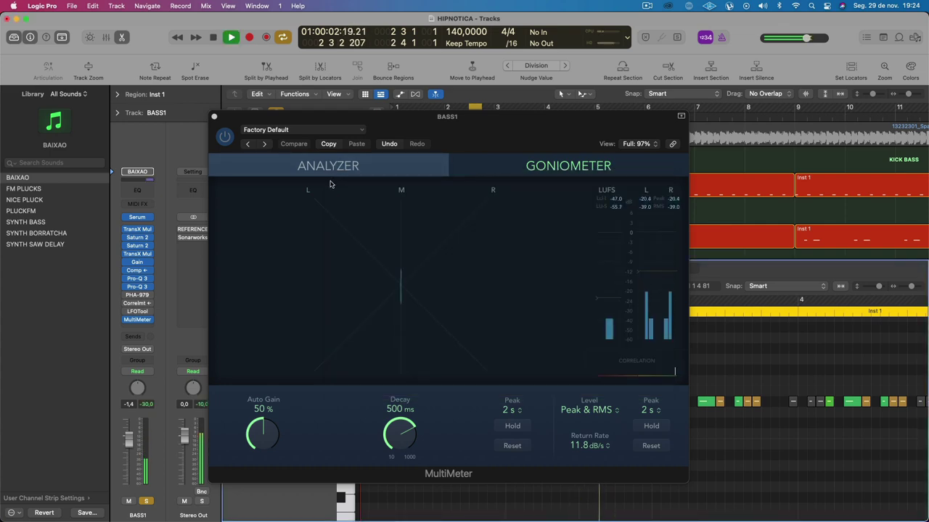
{"action": "left_click", "coordinate": [214, 117]}
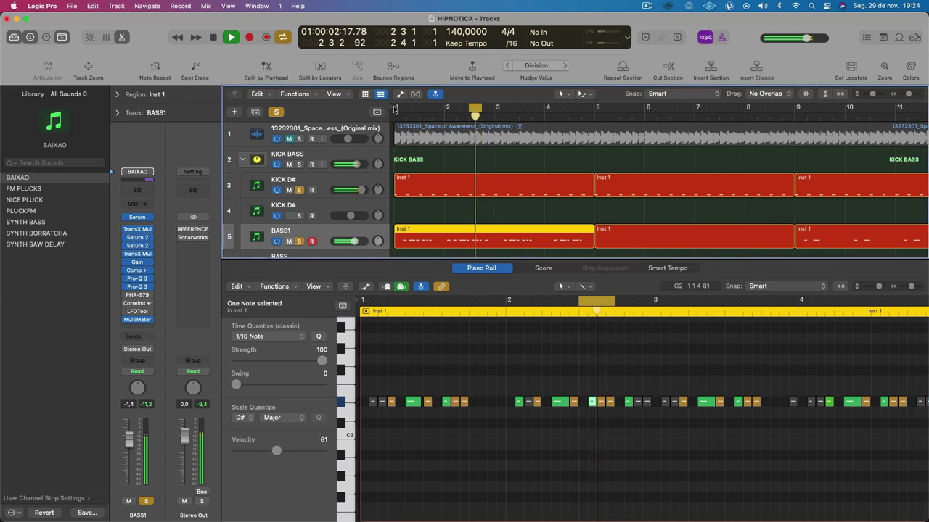
{"action": "left_click_drag", "start_coordinate": [395, 109], "coordinate": [596, 135]}
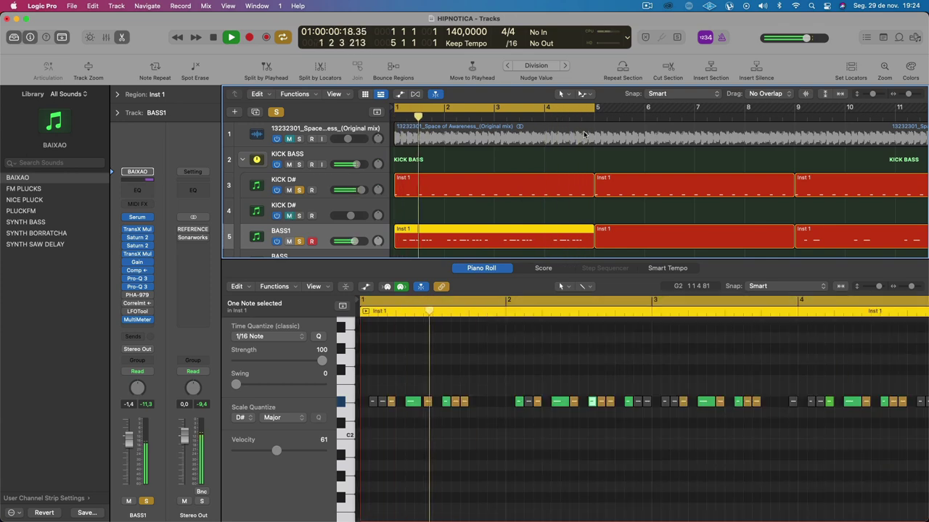
Step: Stop playback, enable the PHA-979 on BASS1 with its window open, and listen to a short passage through it
{"action": "key", "text": "space"}
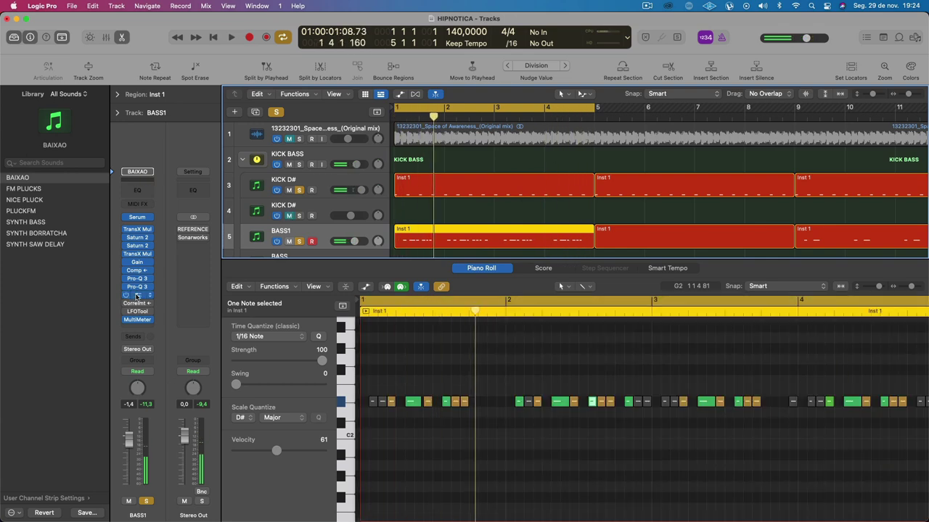
{"action": "left_click", "coordinate": [137, 296]}
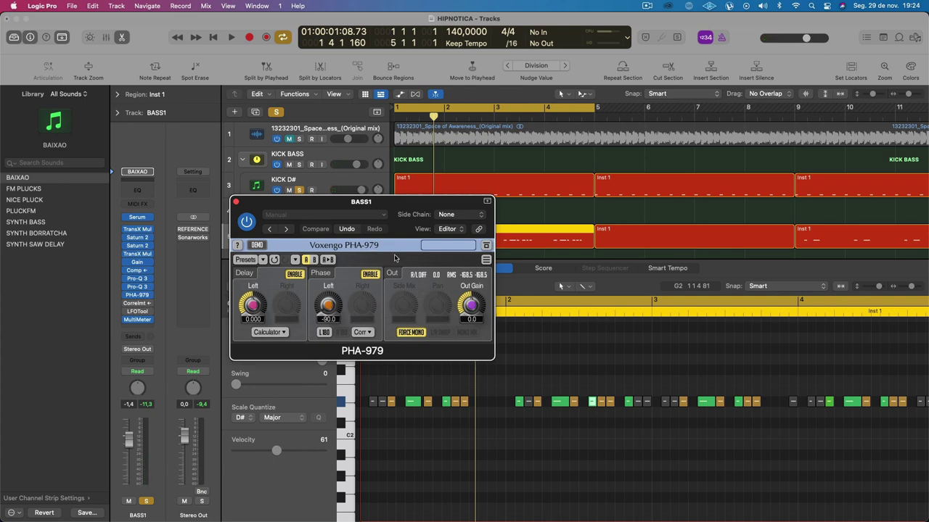
{"action": "key", "text": "space"}
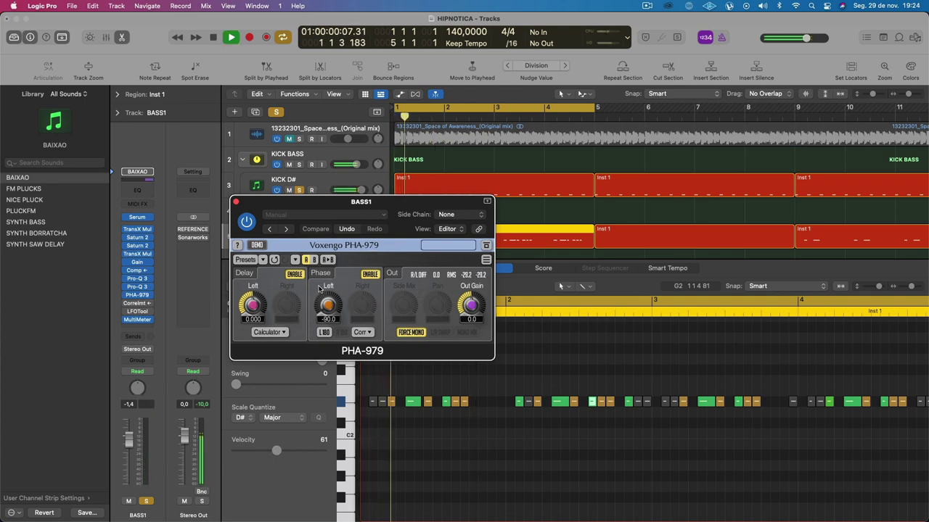
{"action": "key", "text": "space"}
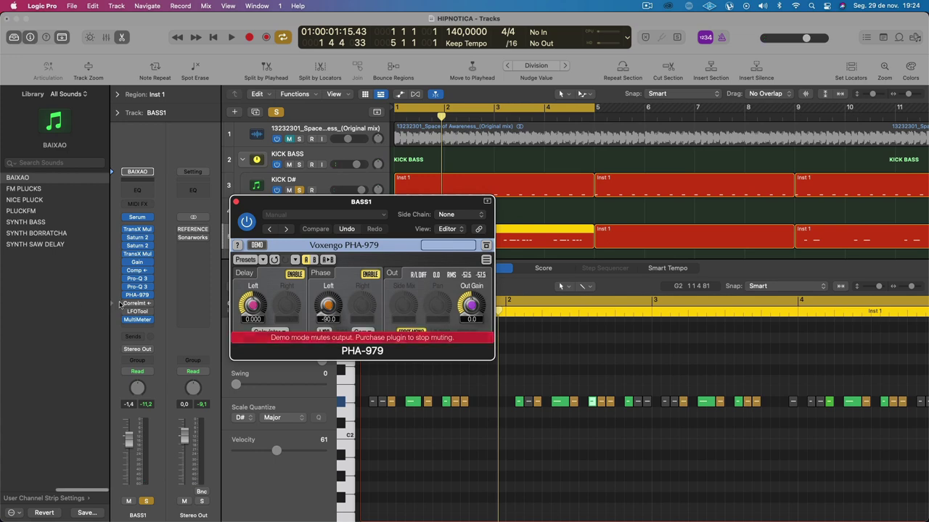
Step: Enable the Correlometer on BASS1 with KICK D# (Inst 1) as its side chain, and arrange its window beside the PHA-979
{"action": "left_click", "coordinate": [137, 303]}
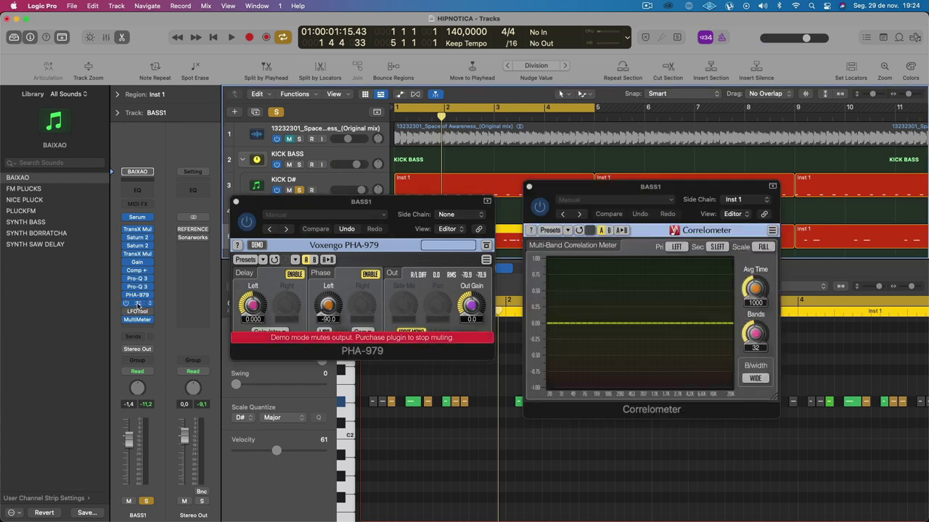
{"action": "left_click", "coordinate": [745, 199]}
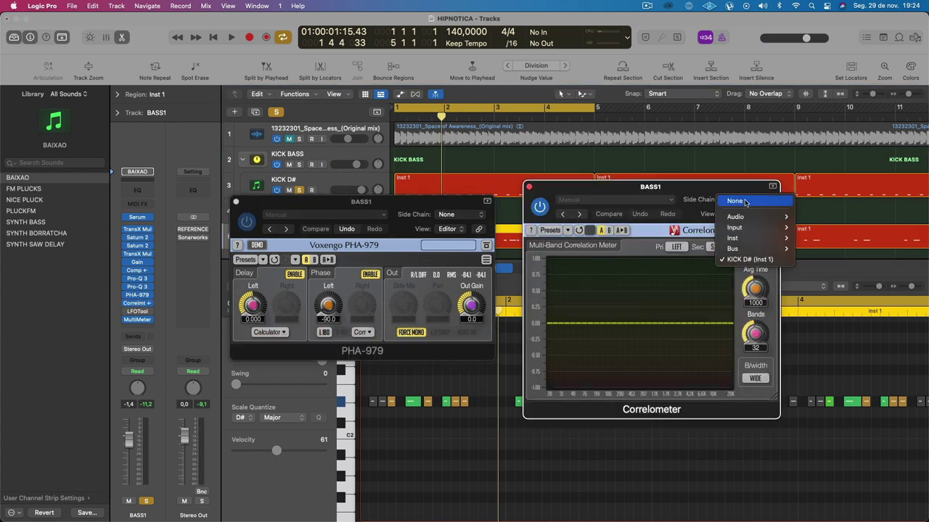
{"action": "left_click", "coordinate": [750, 259]}
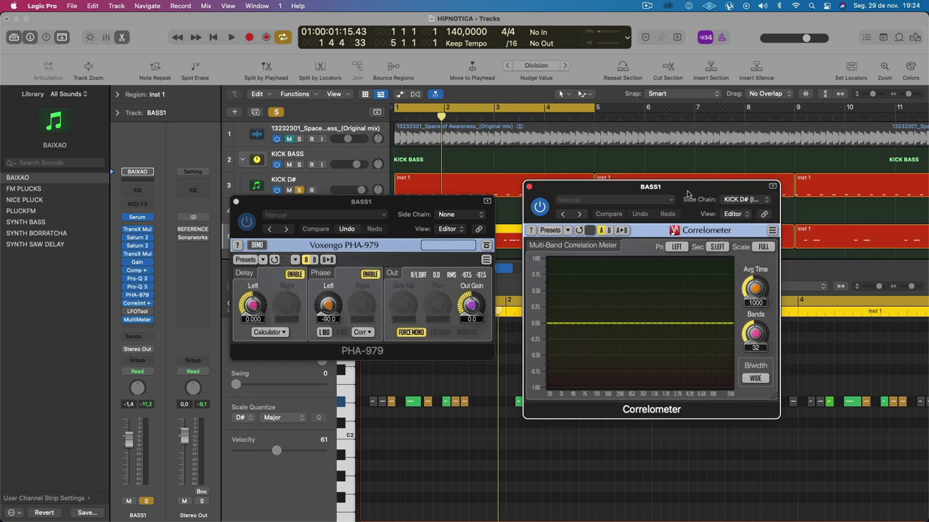
{"action": "left_click_drag", "start_coordinate": [656, 246], "coordinate": [612, 207]}
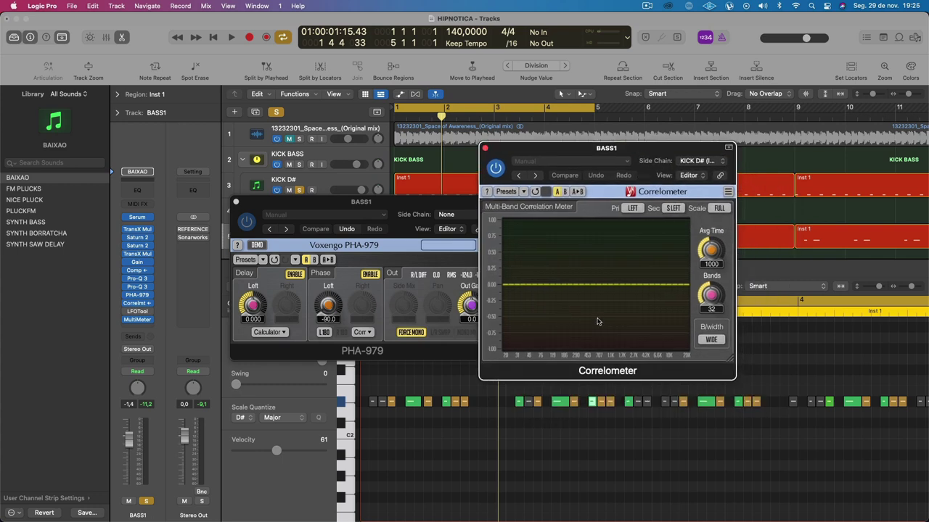
{"action": "left_click_drag", "start_coordinate": [397, 207], "coordinate": [364, 201]}
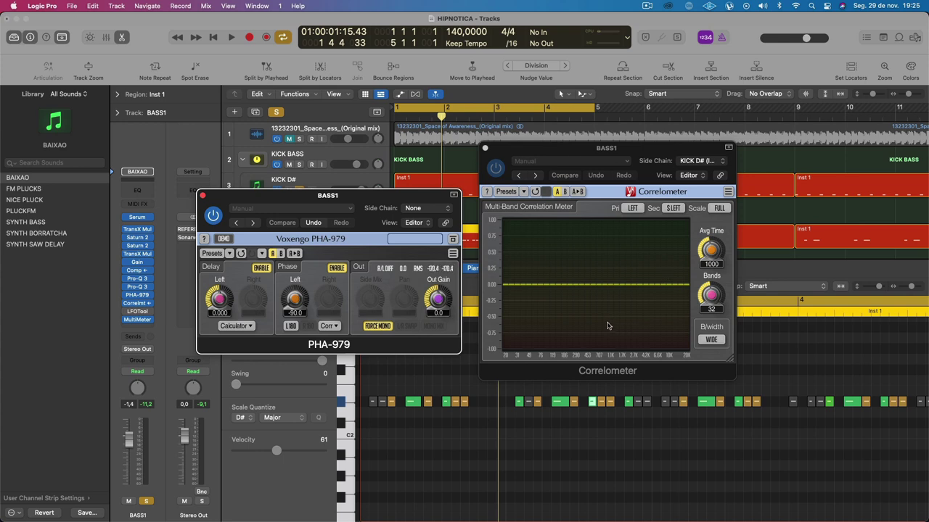
Step: Play a short passage, nudge the PHA-979 left phase to -89.7, and switch its Phase section and Force Mono off and back on
{"action": "key", "text": "space"}
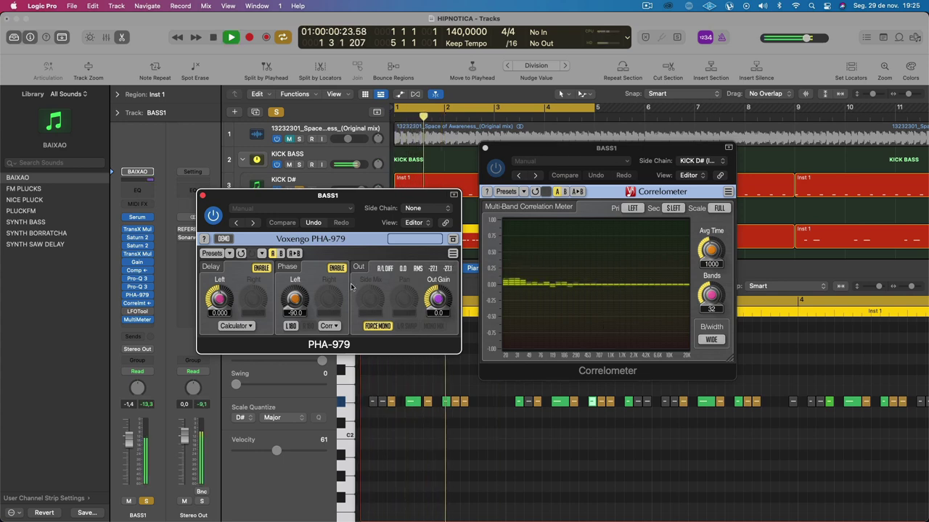
{"action": "key", "text": "space"}
{"action": "left_click_drag", "start_coordinate": [300, 306], "coordinate": [300, 305]}
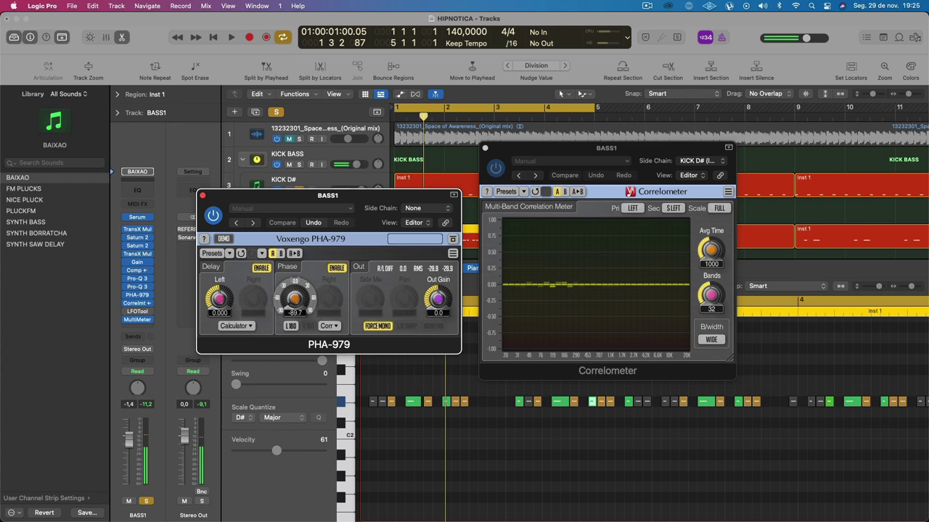
{"action": "left_click", "coordinate": [336, 269]}
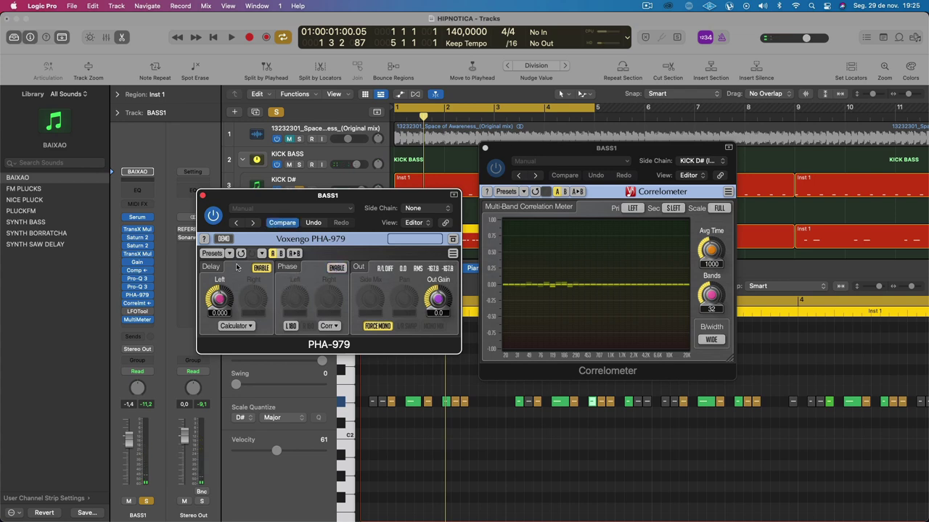
{"action": "left_click", "coordinate": [378, 327]}
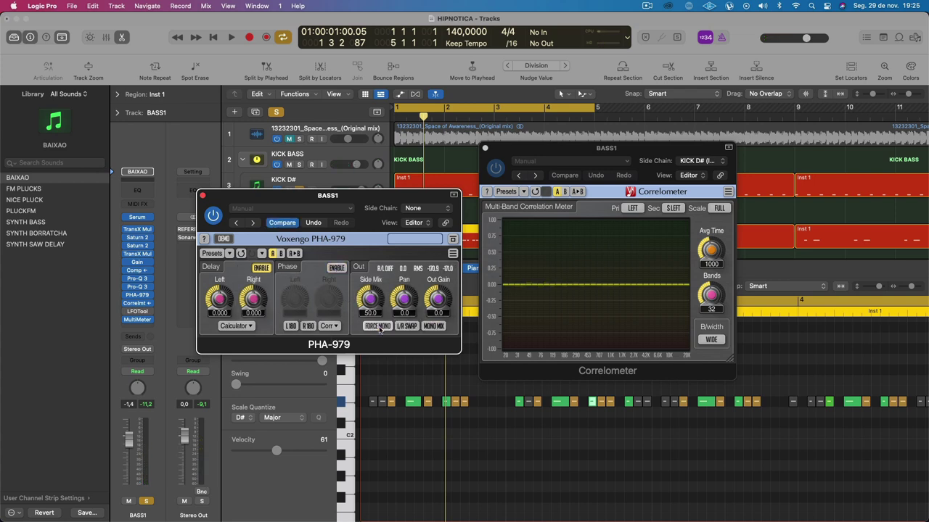
{"action": "left_click", "coordinate": [378, 327]}
{"action": "left_click", "coordinate": [337, 268]}
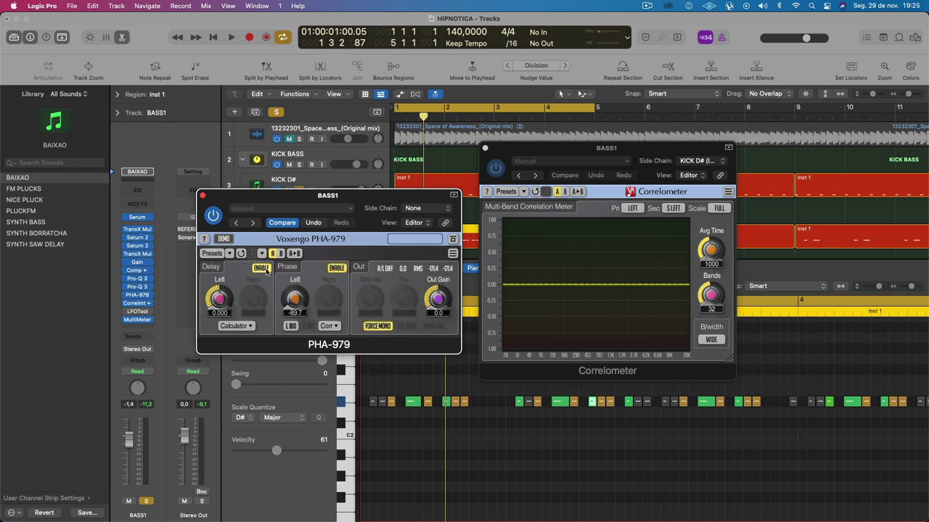
Step: Keep S.LEFT as the Correlometer's secondary channel, start playback, and sweep the PHA-979 left phase up to 90.0 and down to -90.0
{"action": "left_click", "coordinate": [674, 208]}
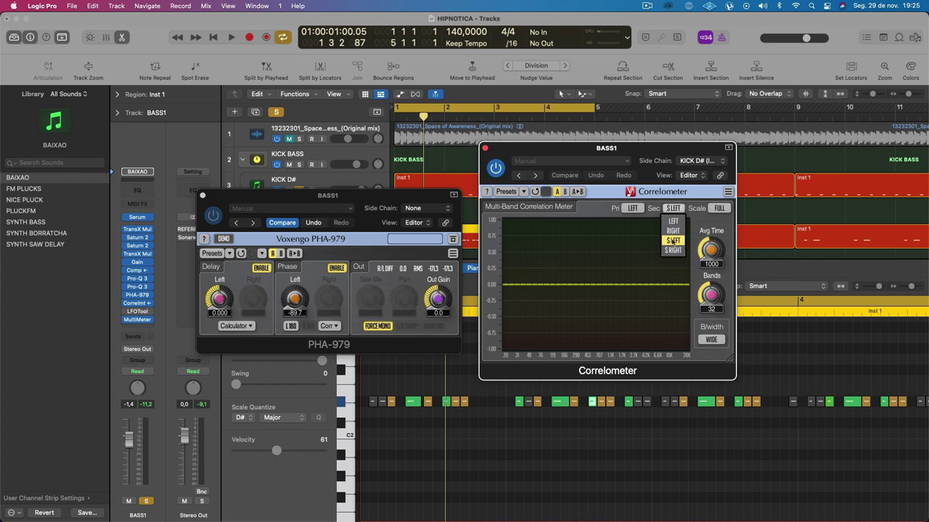
{"action": "left_click", "coordinate": [672, 241]}
{"action": "key", "text": "space"}
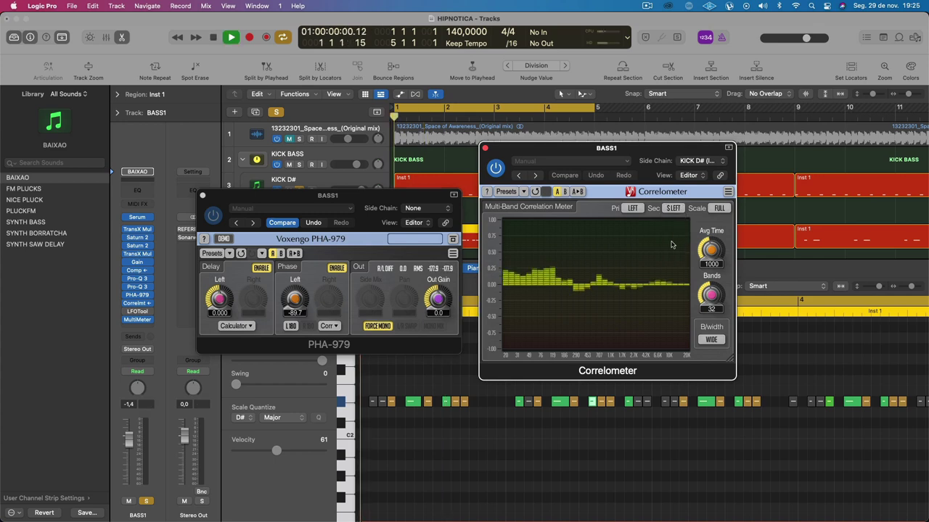
{"action": "left_click_drag", "start_coordinate": [293, 300], "coordinate": [288, 328]}
{"action": "key", "text": "space"}
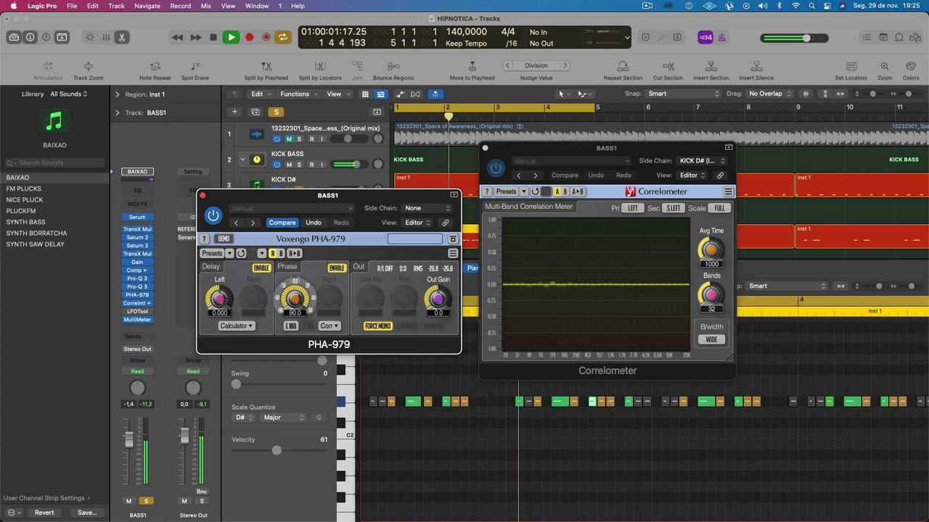
{"action": "left_click_drag", "start_coordinate": [294, 297], "coordinate": [294, 398]}
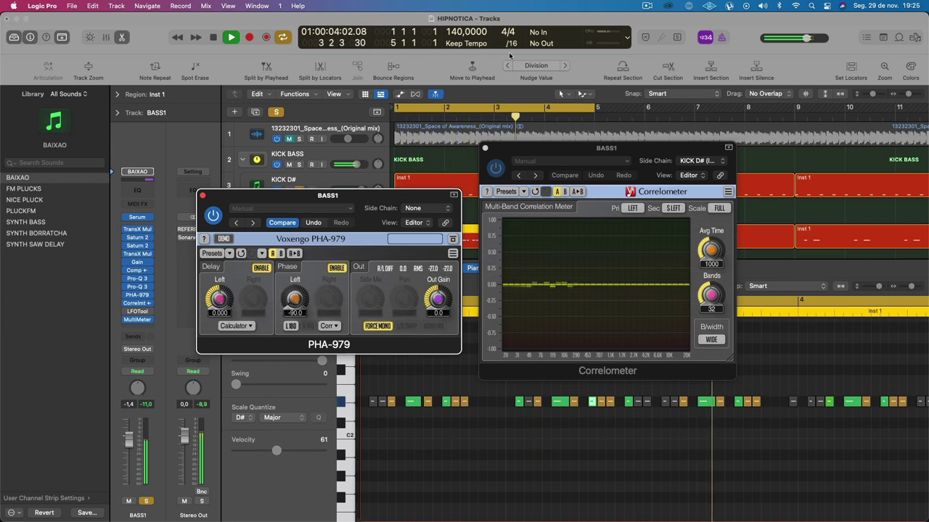
Step: Shorten the cycle range to one beat starting at 2 3 1 1, and bring the Correlometer back beside the PHA-979 during playback
{"action": "left_click_drag", "start_coordinate": [551, 148], "coordinate": [563, 416]}
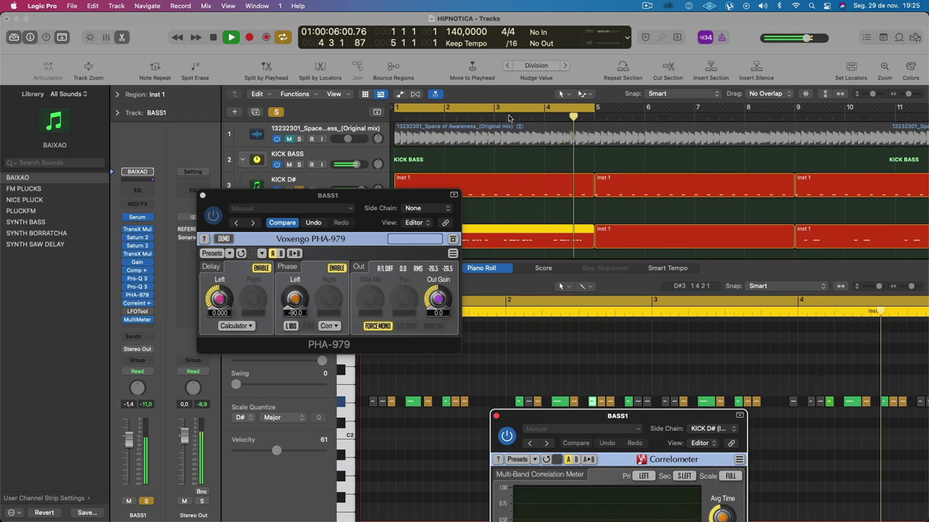
{"action": "key", "text": "space"}
{"action": "left_click", "coordinate": [469, 108]}
{"action": "left_click_drag", "start_coordinate": [470, 108], "coordinate": [487, 107]}
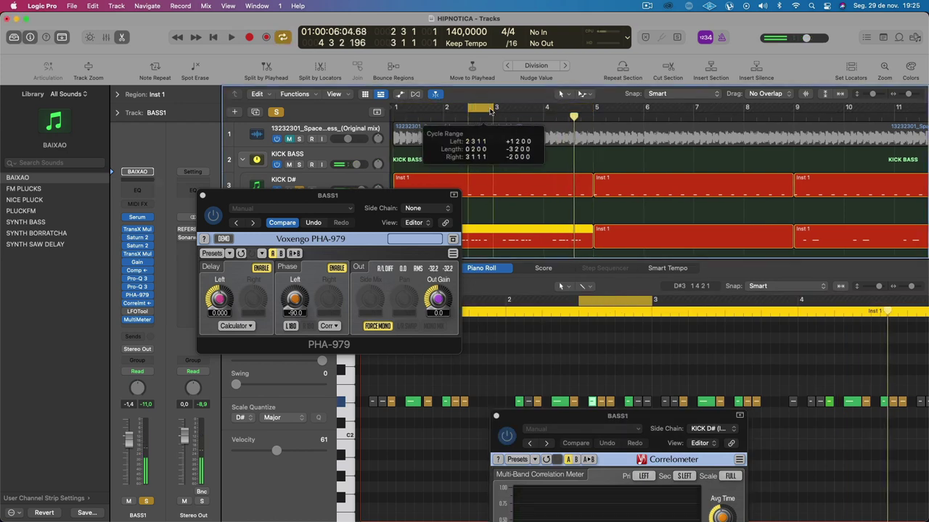
{"action": "key", "text": "space"}
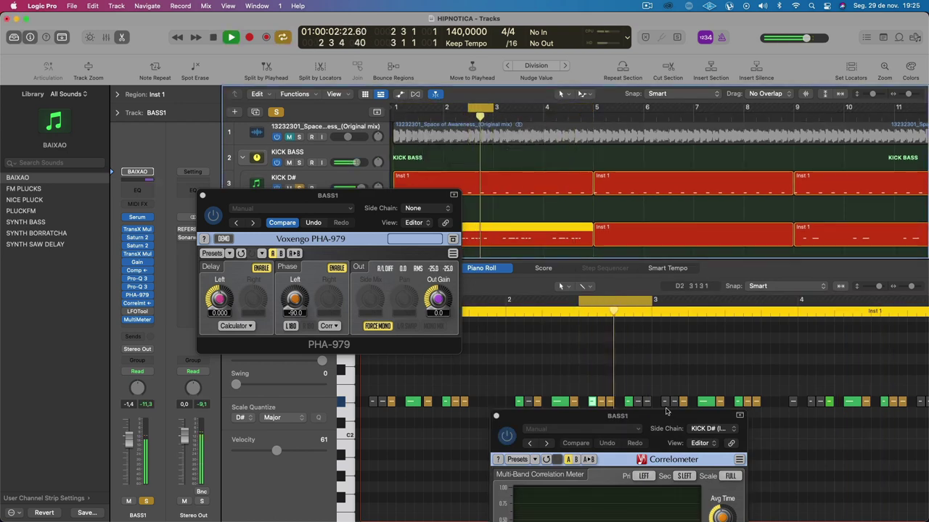
{"action": "left_click_drag", "start_coordinate": [488, 107], "coordinate": [484, 113]}
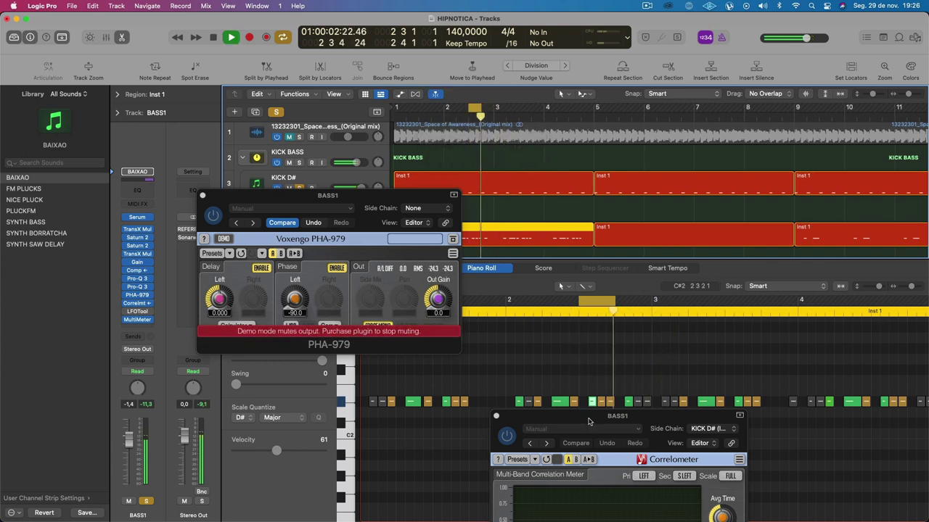
{"action": "left_click_drag", "start_coordinate": [588, 423], "coordinate": [534, 117]}
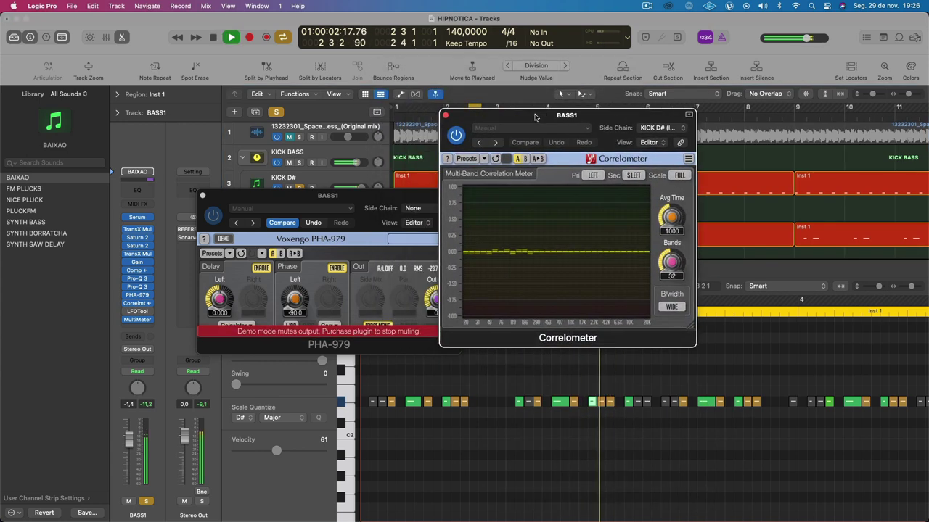
Step: Sweep the PHA-979 left phase twice up to about 90 and back to -90.0 on the short loop, comparing the Correlometer's response
{"action": "left_click", "coordinate": [298, 301]}
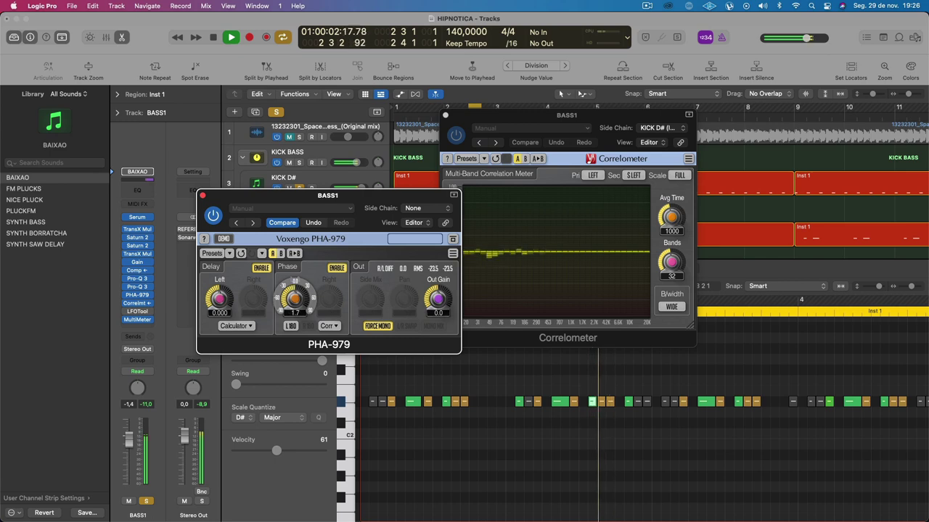
{"action": "left_click_drag", "start_coordinate": [294, 297], "coordinate": [294, 280]}
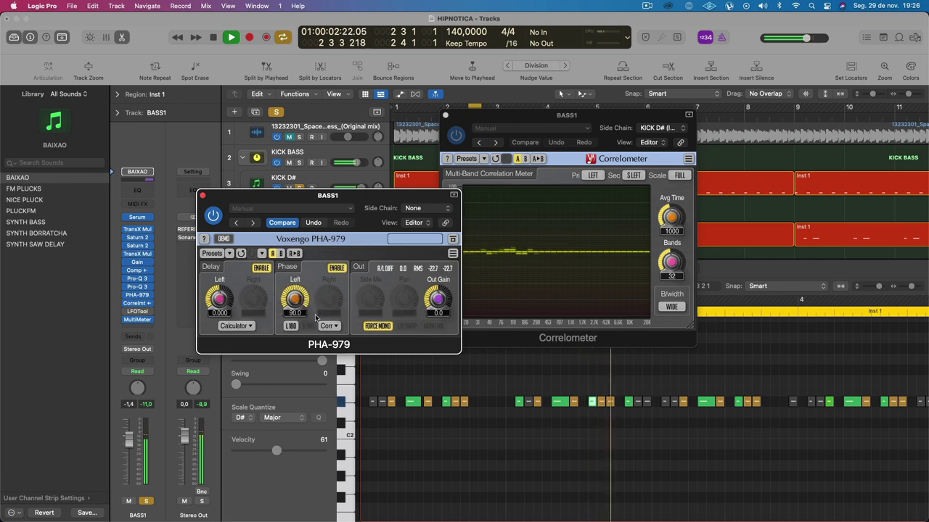
{"action": "left_click_drag", "start_coordinate": [365, 198], "coordinate": [287, 295]}
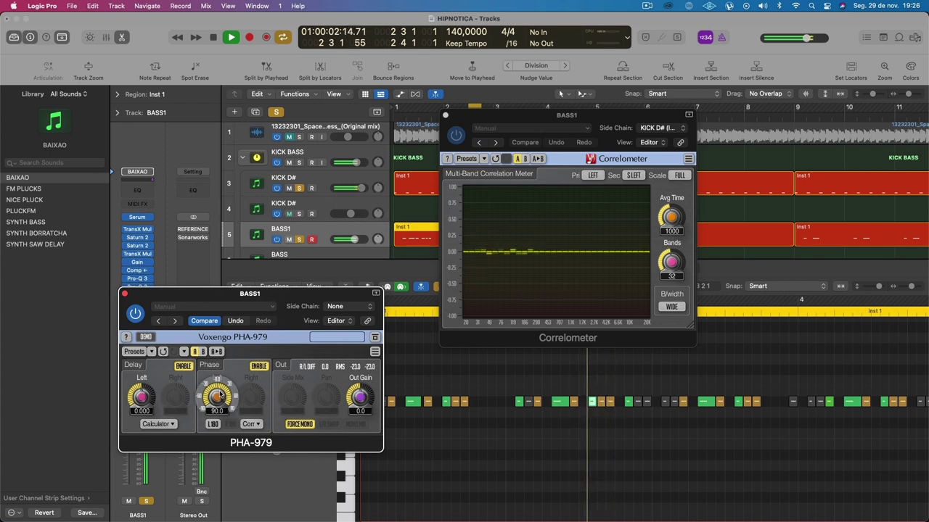
{"action": "left_click_drag", "start_coordinate": [221, 394], "coordinate": [221, 421]}
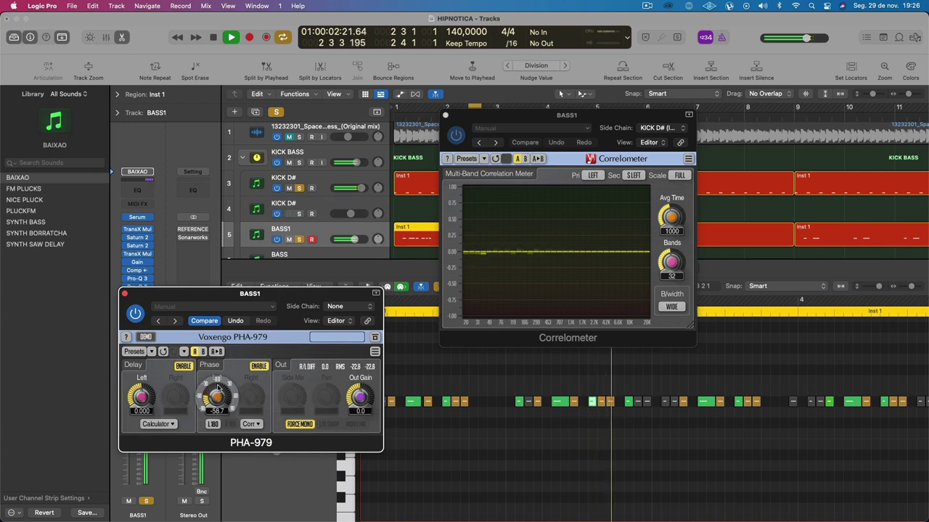
{"action": "left_click_drag", "start_coordinate": [217, 389], "coordinate": [217, 396]}
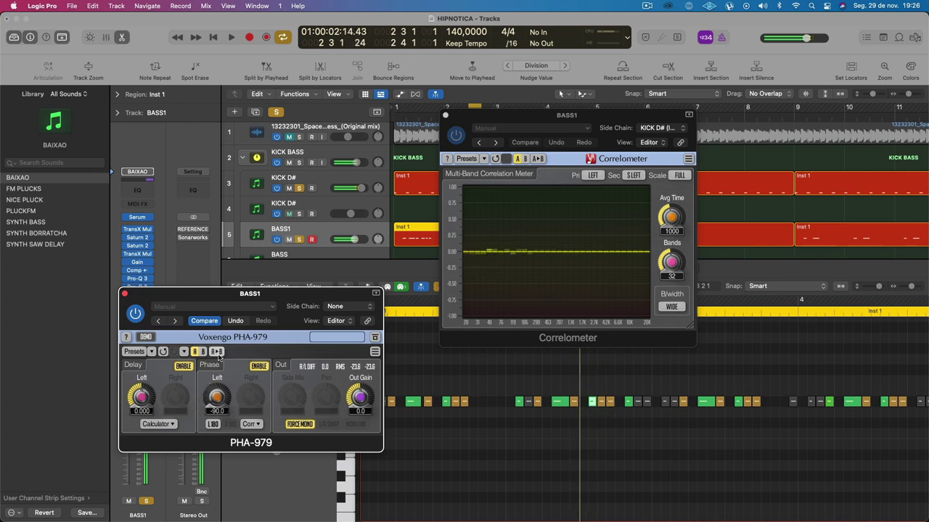
{"action": "left_click_drag", "start_coordinate": [301, 302], "coordinate": [322, 203]}
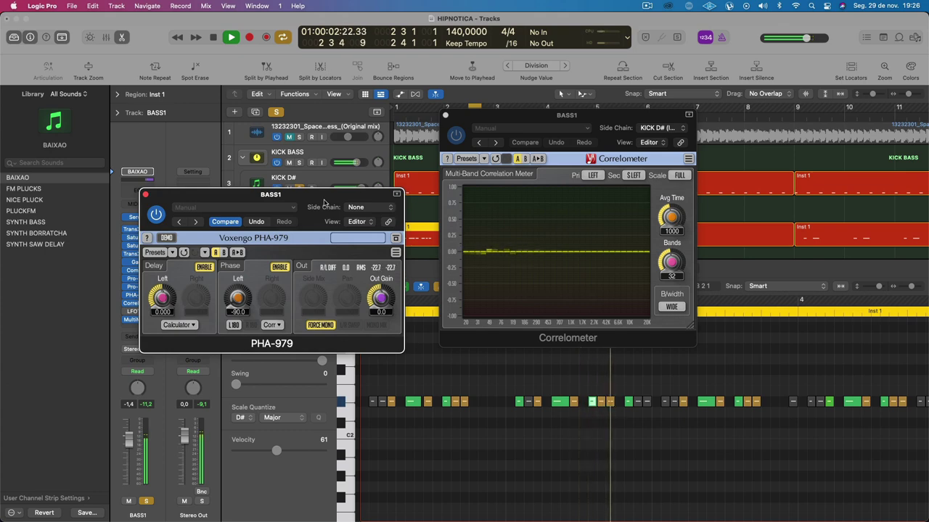
{"action": "left_click_drag", "start_coordinate": [237, 298], "coordinate": [237, 276]}
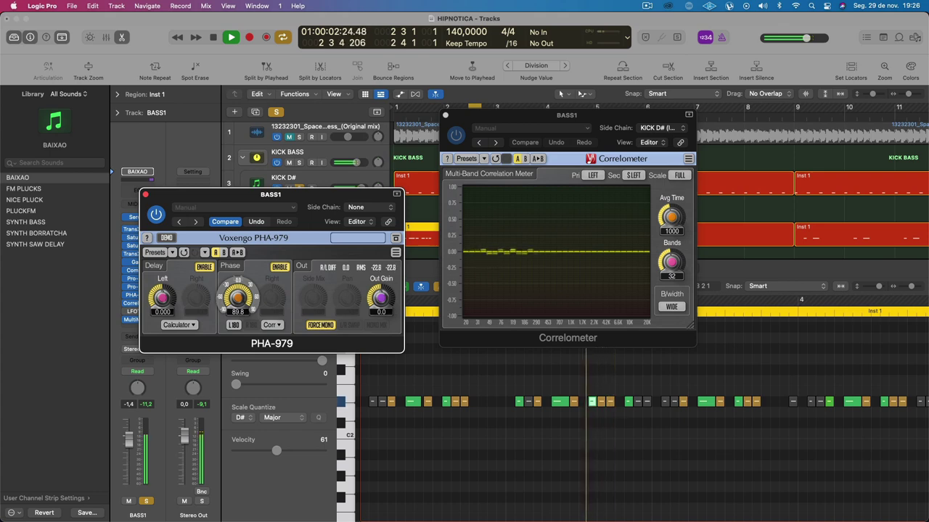
{"action": "left_click_drag", "start_coordinate": [237, 276], "coordinate": [237, 305]}
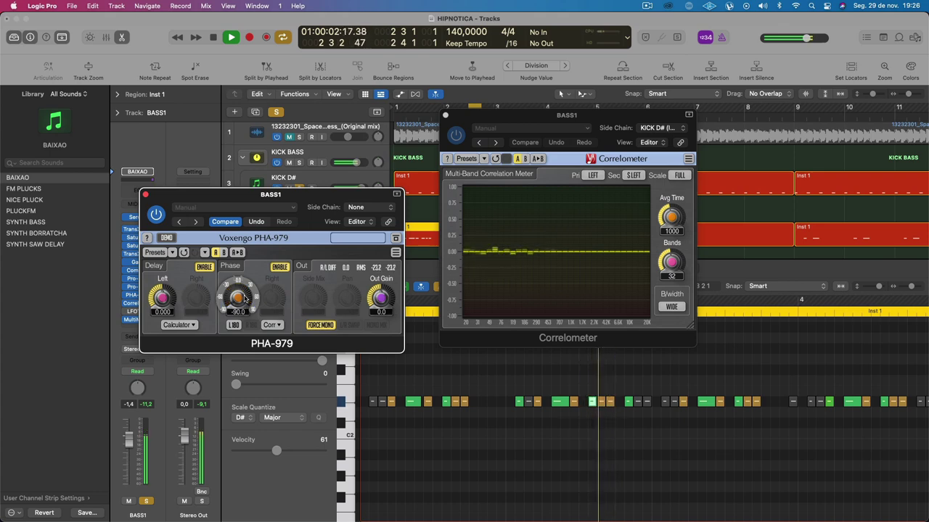
Step: Try a left delay of 3.474 in the PHA-979 with different phase settings, and restore the delay to 0.000 and the phase to -90.0
{"action": "mouse_move", "coordinate": [162, 297]}
{"action": "left_mouse_down"}
{"action": "mouse_move", "coordinate": [162, 314]}
{"action": "mouse_move", "coordinate": [162, 293]}
{"action": "left_mouse_up"}
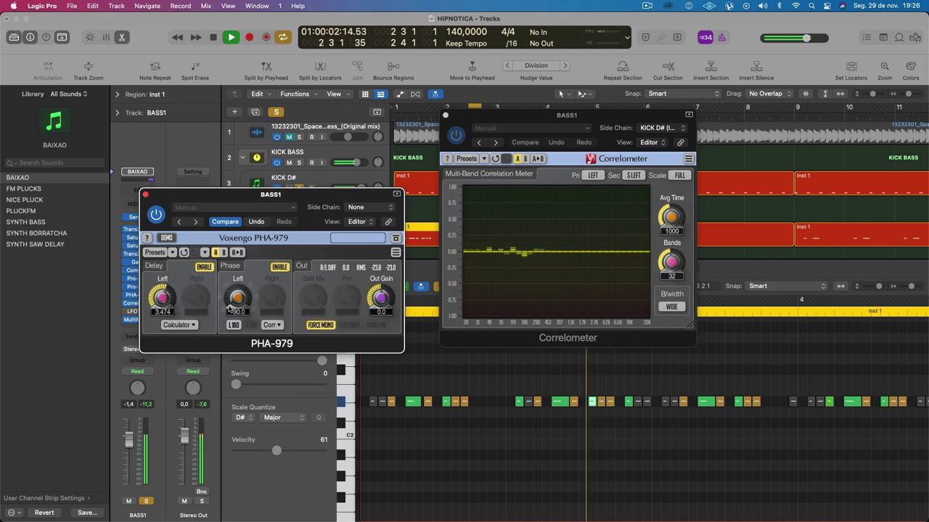
{"action": "left_click_drag", "start_coordinate": [237, 297], "coordinate": [238, 293]}
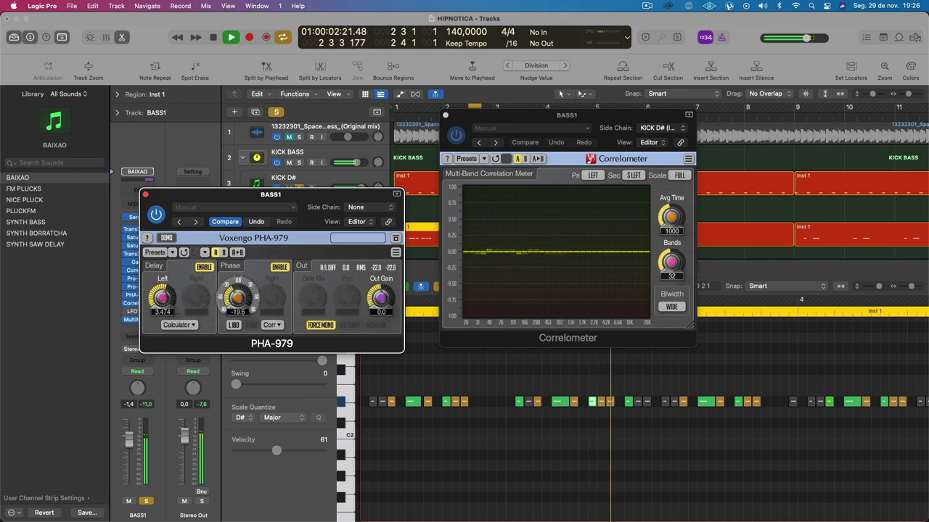
{"action": "left_click_drag", "start_coordinate": [237, 297], "coordinate": [237, 310]}
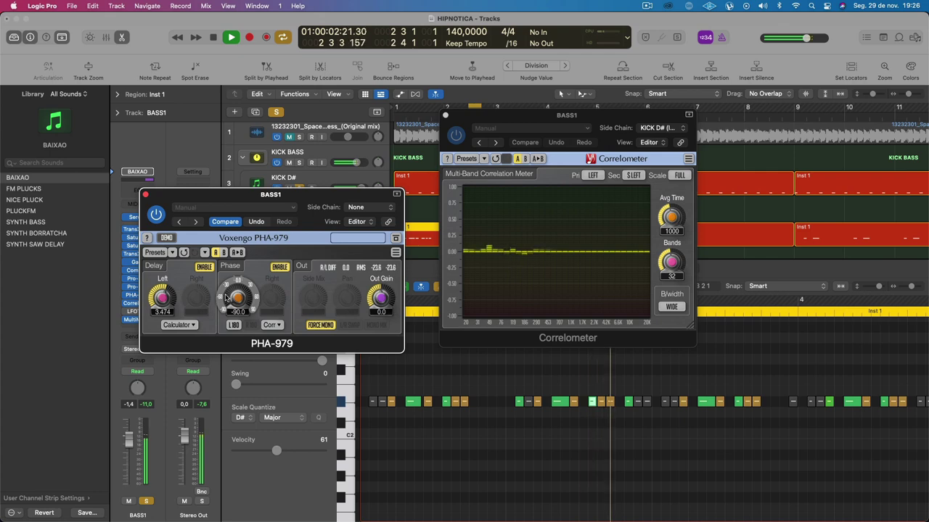
{"action": "left_click_drag", "start_coordinate": [162, 298], "coordinate": [162, 287]}
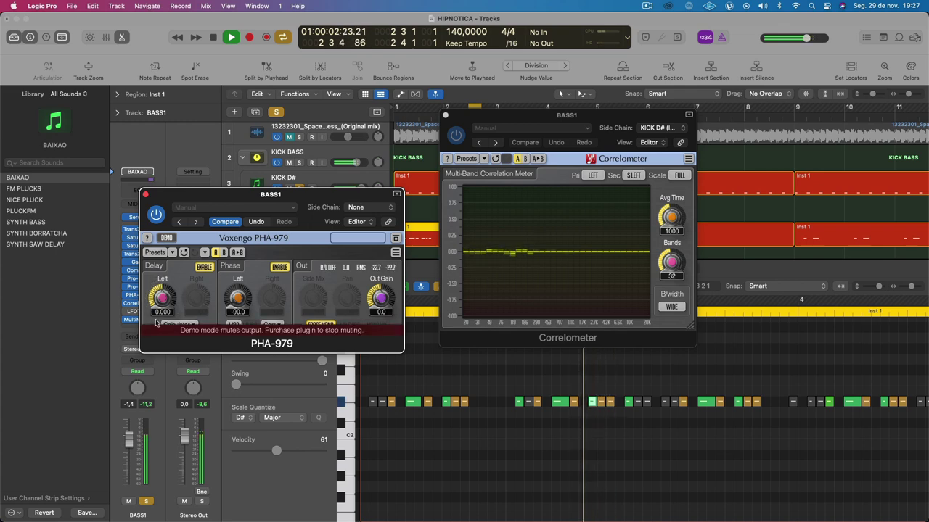
Step: Try a PHA-979 left delay of 4.831 with the plug-in bypassed and active, settle on 5.254, and close its window
{"action": "left_click_drag", "start_coordinate": [162, 297], "coordinate": [162, 253]}
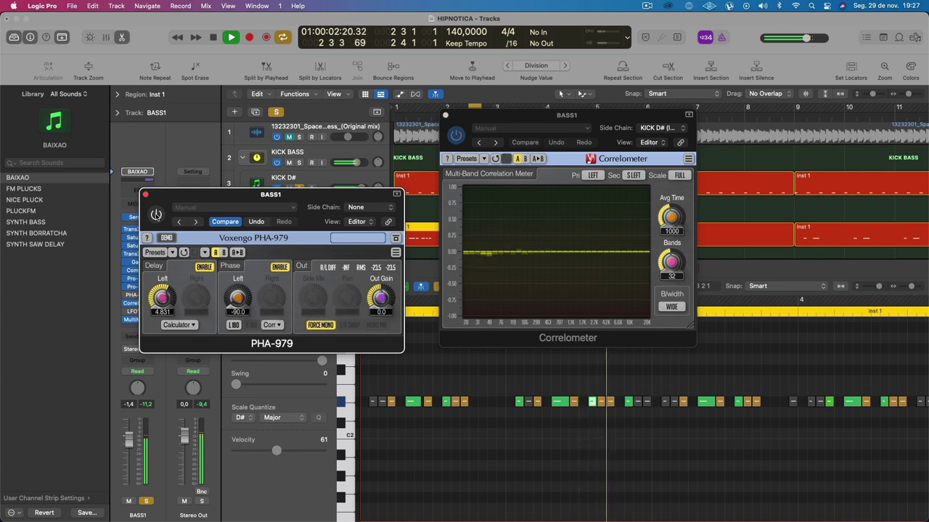
{"action": "left_click", "coordinate": [155, 215]}
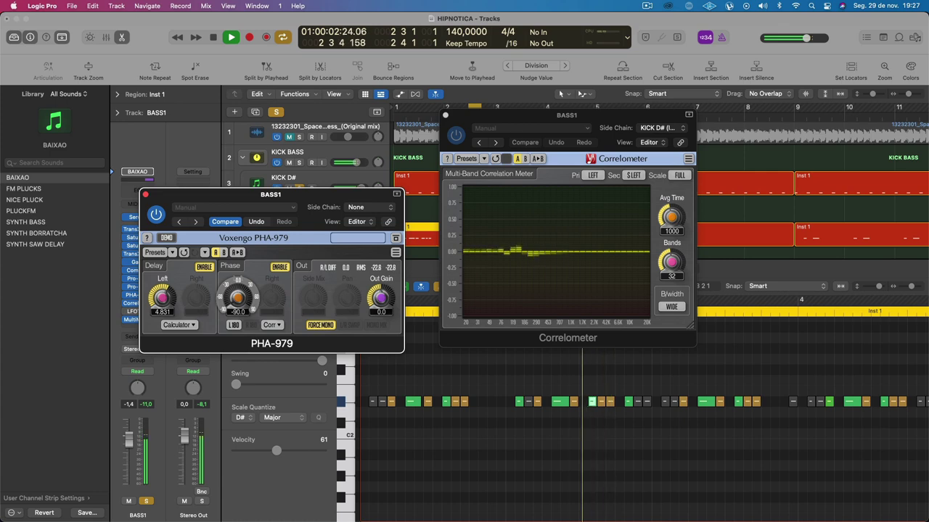
{"action": "double_click", "coordinate": [164, 298]}
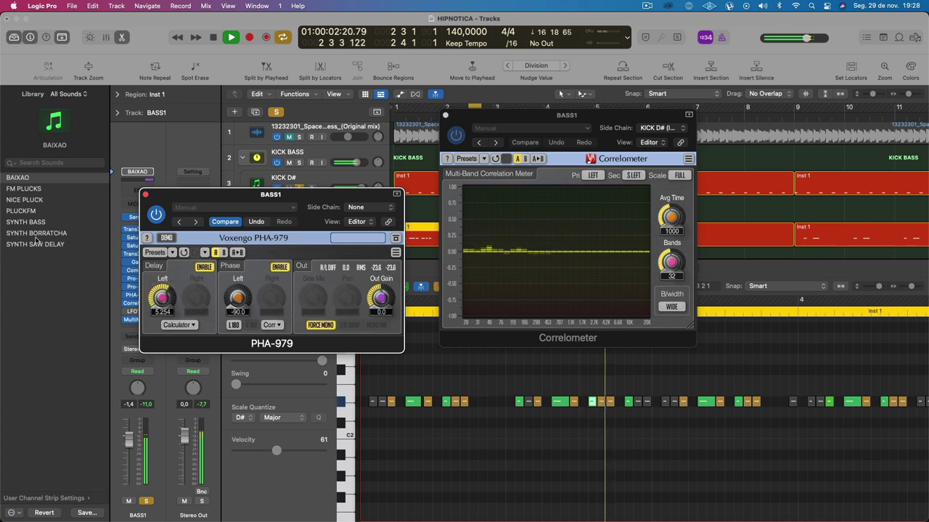
{"action": "left_click", "coordinate": [144, 194]}
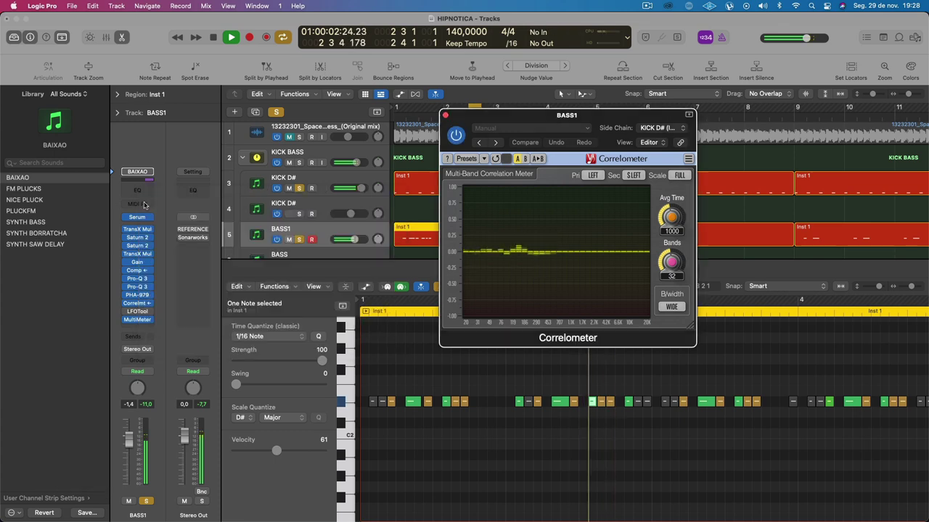
Step: Compare the Correlometer's response on the looped beat by repeatedly bypassing and re-enabling the PHA-979 and Correlometer inserts on BASS1 between playback restarts
{"action": "left_click", "coordinate": [124, 303]}
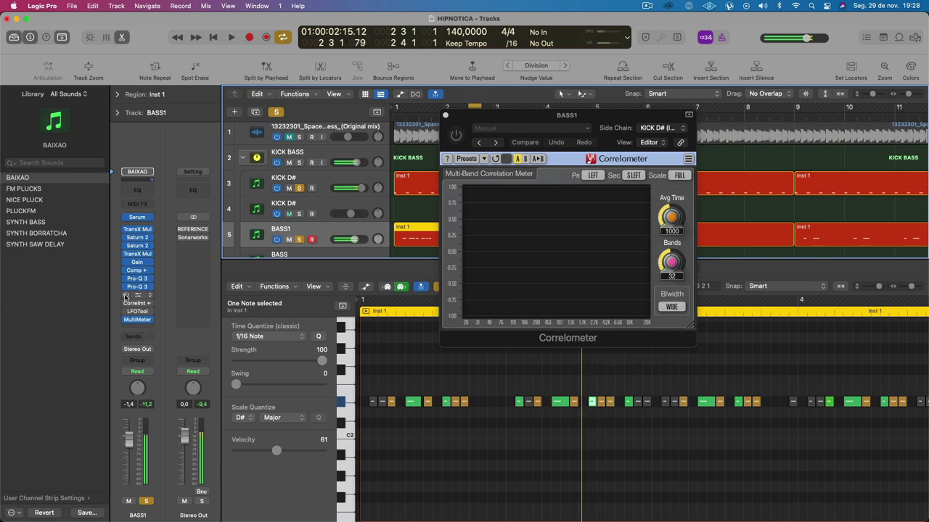
{"action": "left_click", "coordinate": [125, 303]}
{"action": "key", "text": "space"}
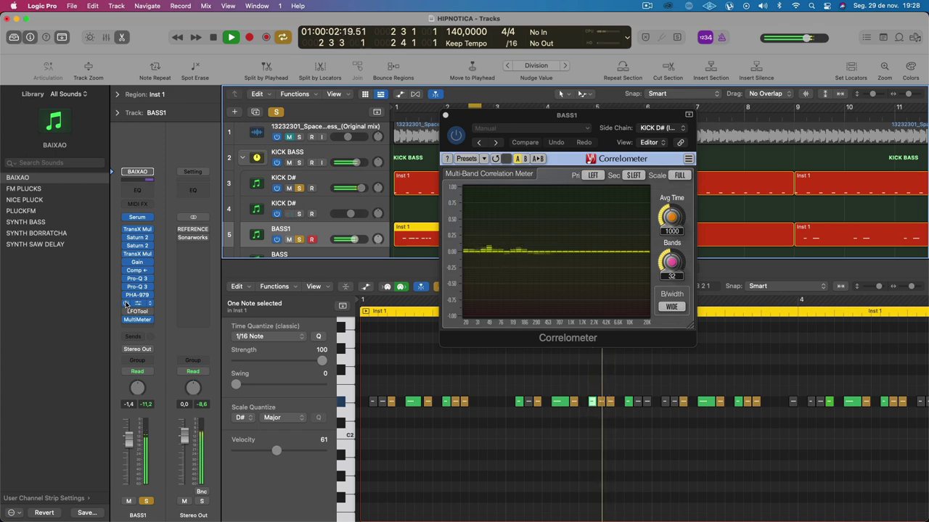
{"action": "left_click", "coordinate": [125, 303]}
{"action": "key", "text": "space"}
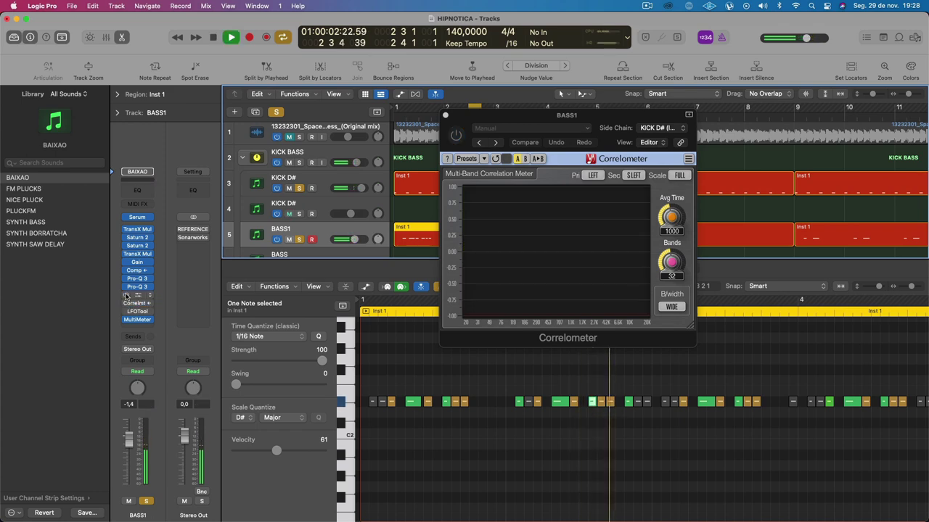
{"action": "left_click", "coordinate": [126, 303]}
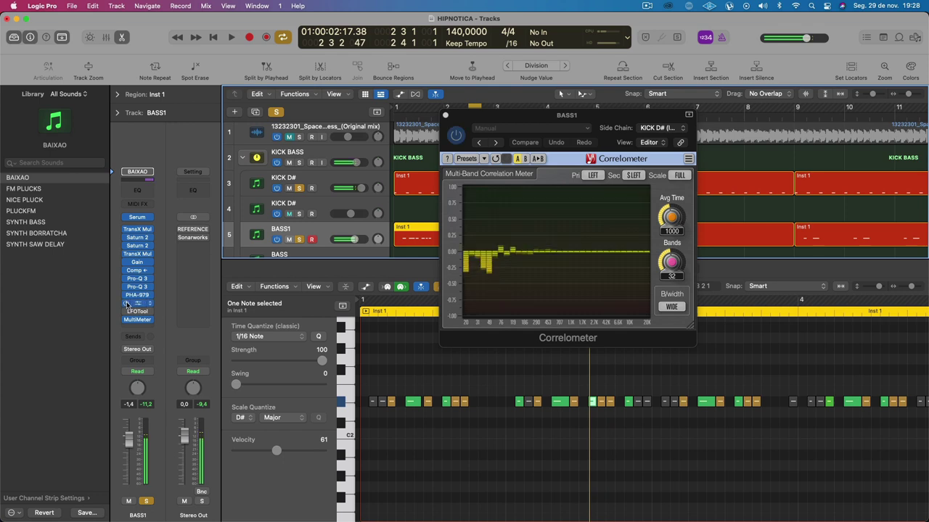
{"action": "key", "text": "space"}
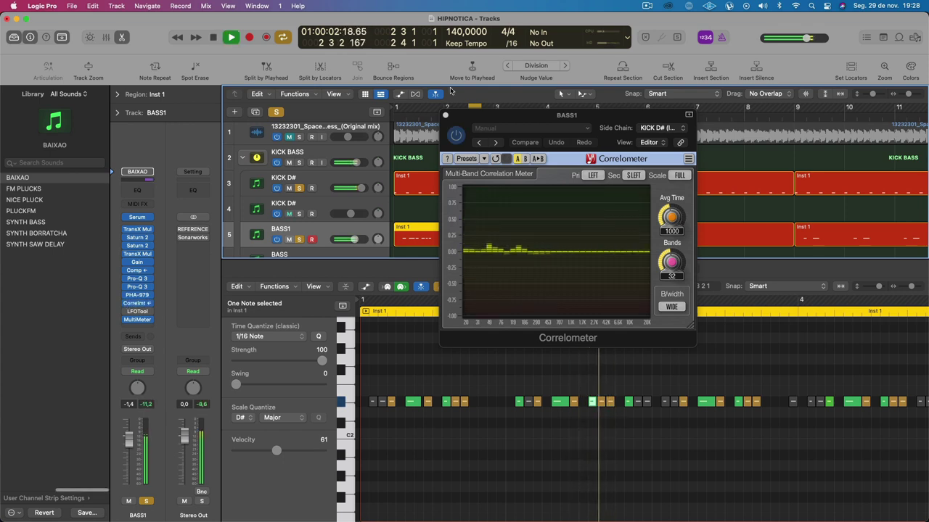
Step: Stop playback, hide the plug-in windows and the Piano Roll, and reduce the track height for an overview of the bass tracks
{"action": "key", "text": "space"}
{"action": "key", "text": "v"}
{"action": "key", "text": "e"}
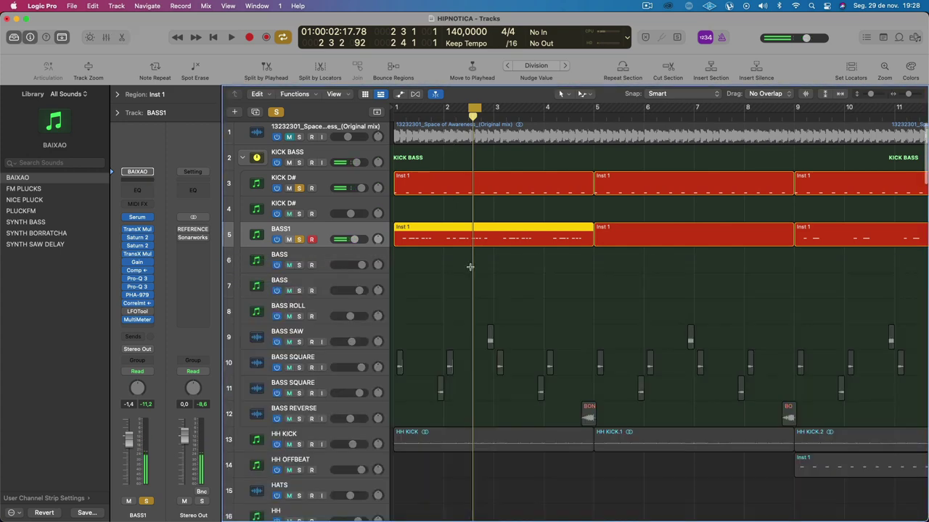
{"action": "scroll", "coordinate": [467, 268], "scroll_direction": "down", "scroll_amount": 5}
{"action": "scroll", "coordinate": [467, 268], "scroll_direction": "left", "scroll_amount": 2}
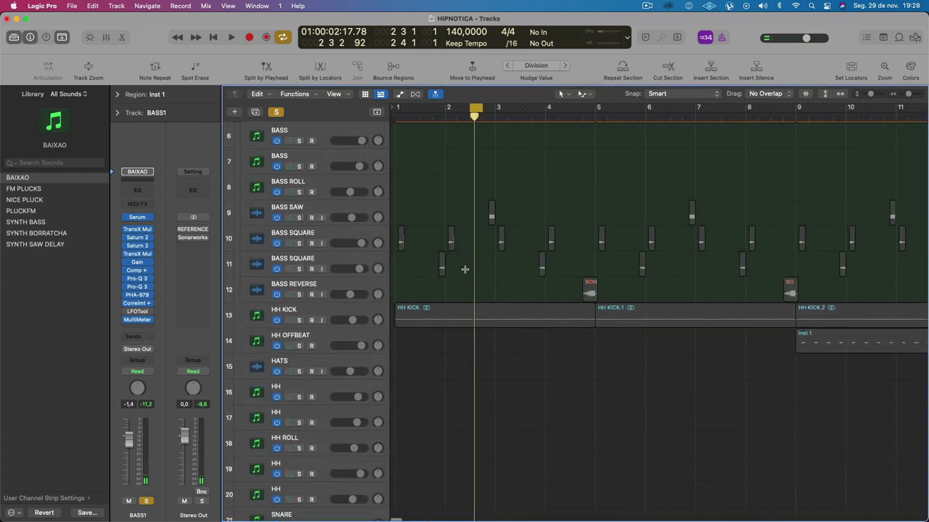
{"action": "key", "text": "super+Up"}
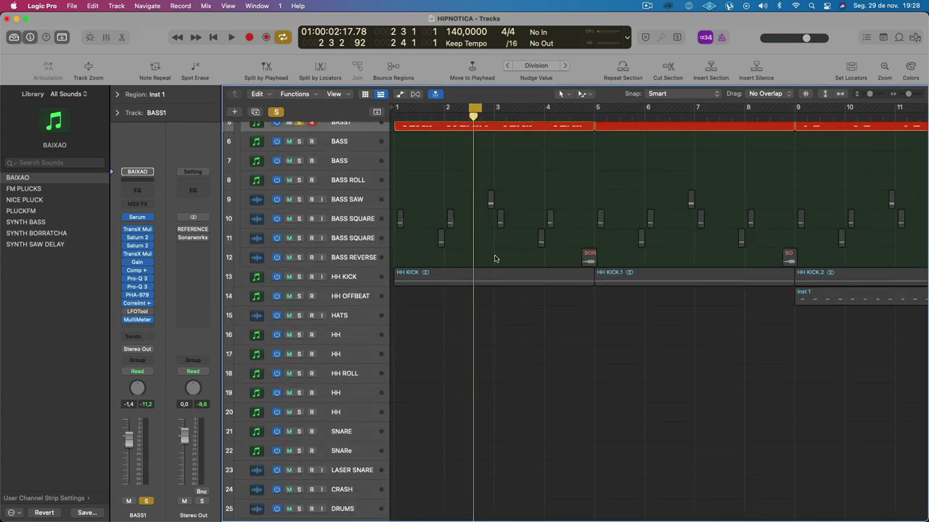
Step: Open the first BASS1 region in the Piano Roll, inspect its muted notes in bars 1 and 2, and close the editor
{"action": "scroll", "coordinate": [407, 140], "scroll_direction": "up", "scroll_amount": 1}
{"action": "left_click", "coordinate": [408, 136]}
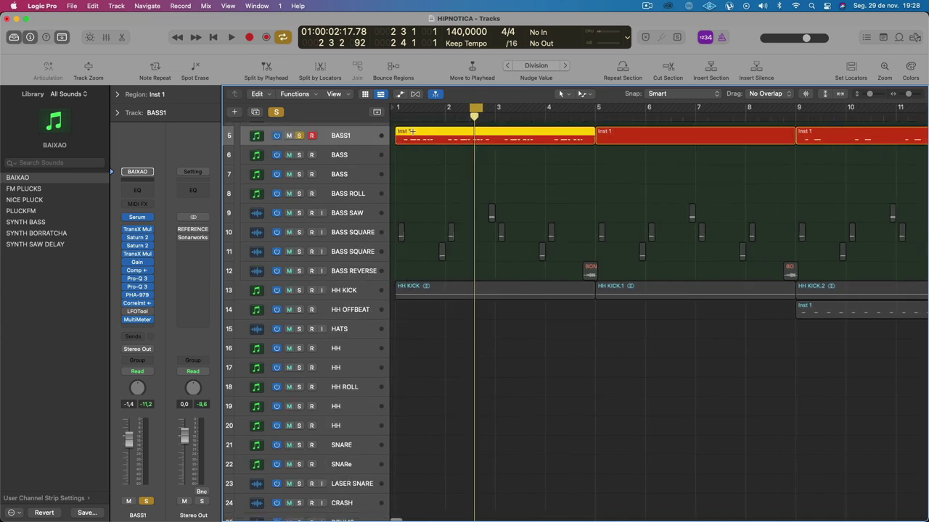
{"action": "key", "text": "e"}
{"action": "left_click", "coordinate": [386, 420]}
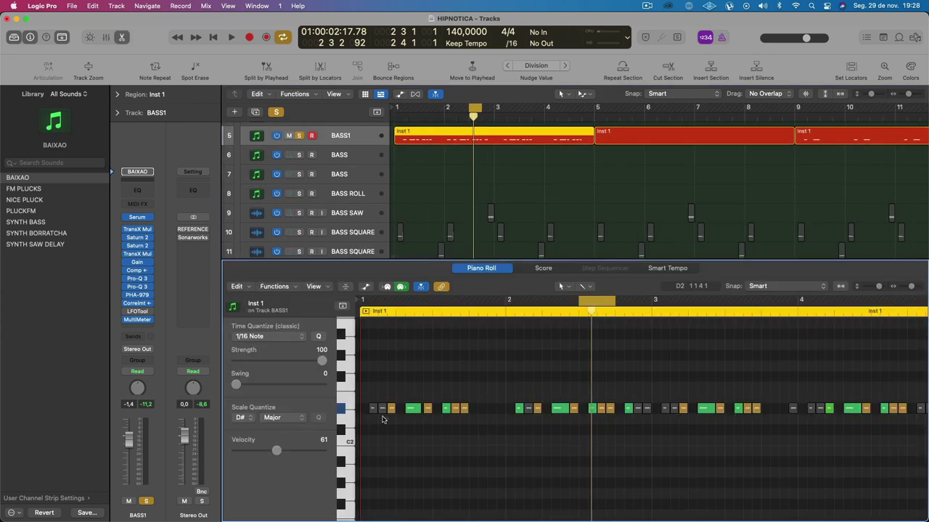
{"action": "left_click", "coordinate": [382, 408]}
{"action": "left_click", "coordinate": [473, 418]}
{"action": "left_click", "coordinate": [528, 408]}
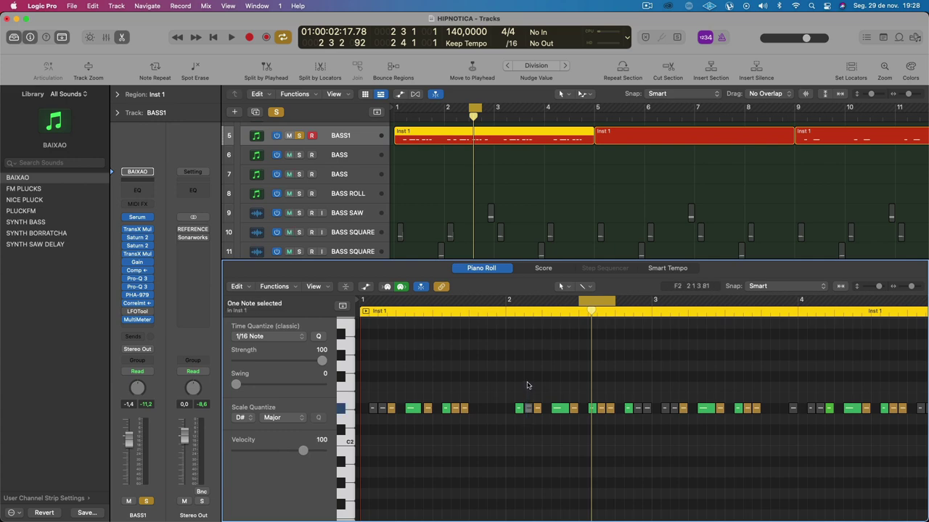
{"action": "left_click", "coordinate": [491, 269]}
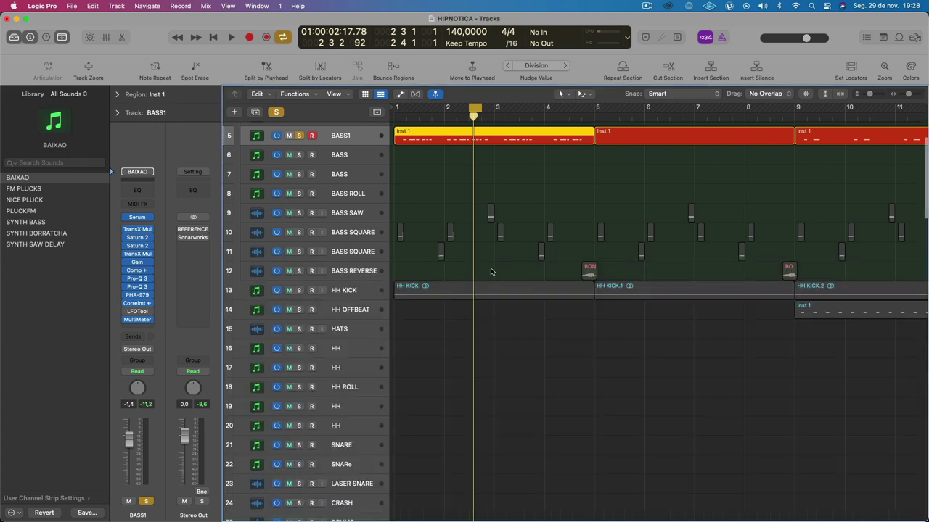
Step: Solo the BASS SQUARE track 10, zoom in on its first audio region, play it briefly, and zoom back out
{"action": "left_click", "coordinate": [298, 233]}
{"action": "left_click", "coordinate": [363, 232]}
{"action": "key", "text": "z"}
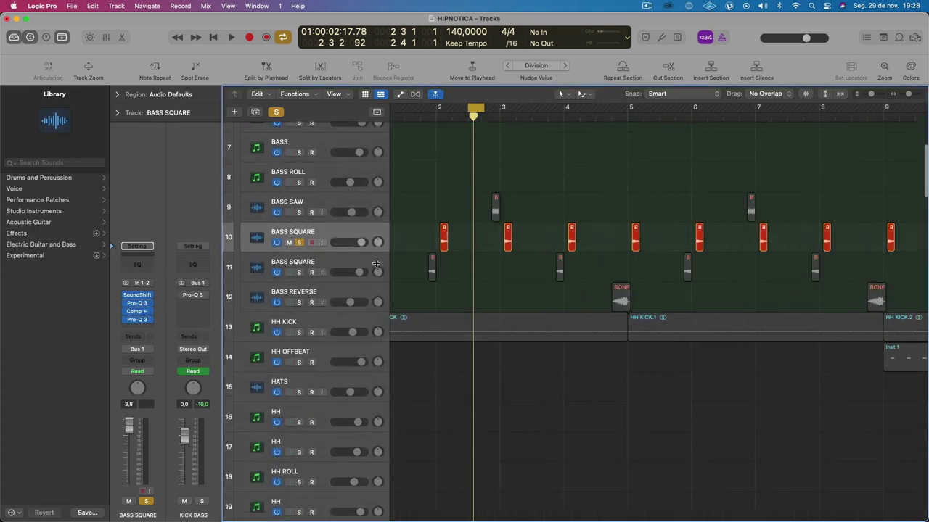
{"action": "left_click", "coordinate": [412, 234]}
{"action": "key", "text": "space"}
{"action": "key", "text": "space"}
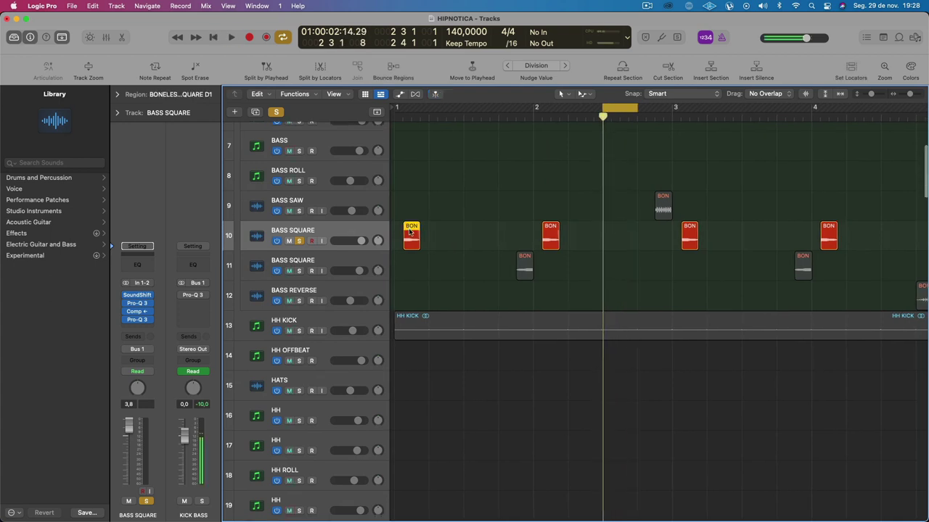
{"action": "key", "text": "z"}
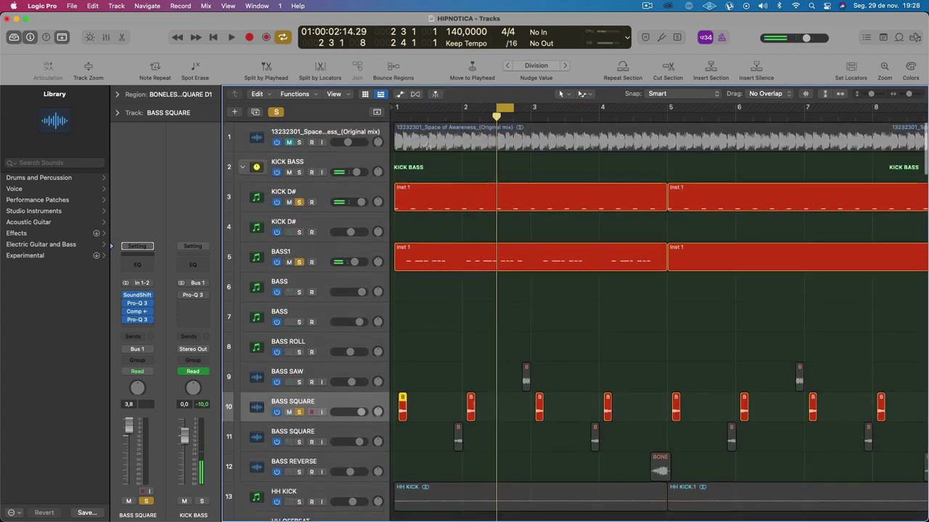
Step: Set the cycle range from bar 1 to bar 4, unsolo BASS1 and KICK D#, and play BASS SQUARE track 10 on its own
{"action": "left_click_drag", "start_coordinate": [395, 110], "coordinate": [602, 108]}
{"action": "left_click", "coordinate": [299, 261]}
{"action": "left_click", "coordinate": [299, 201]}
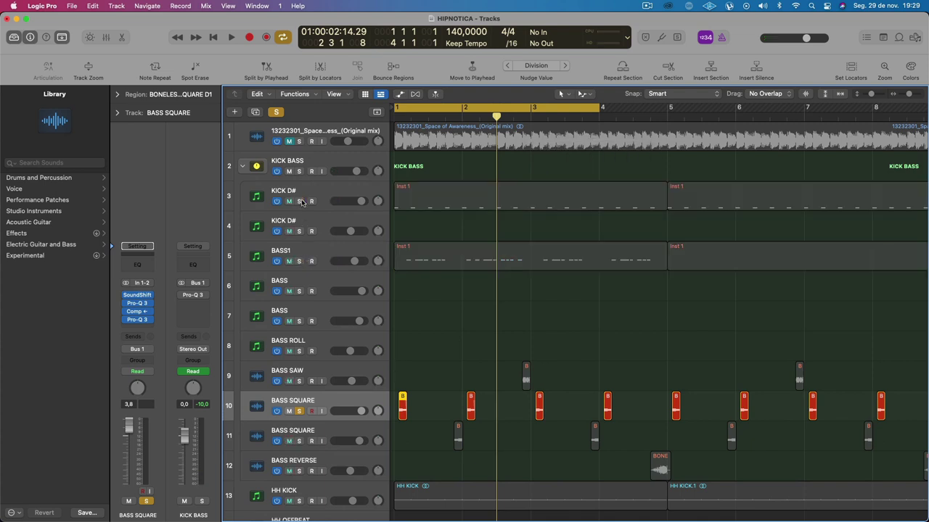
{"action": "key", "text": "space"}
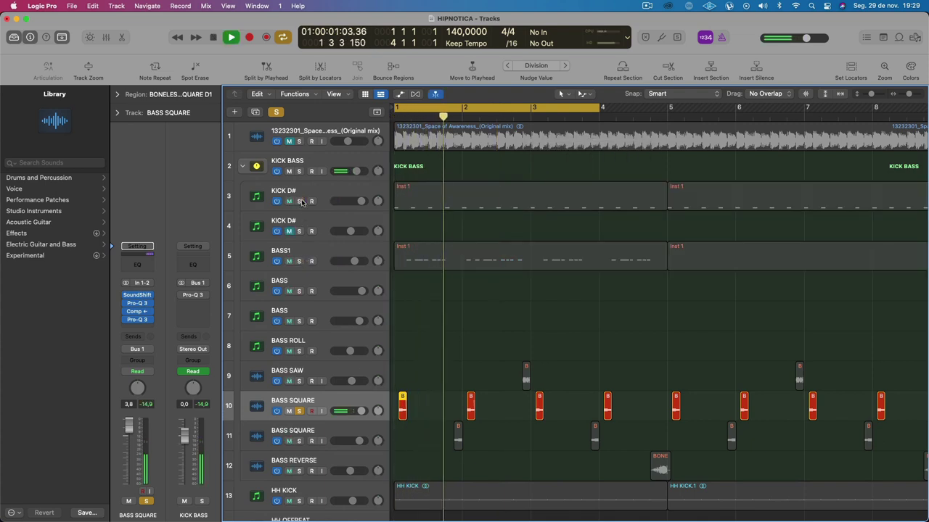
{"action": "left_click", "coordinate": [320, 404]}
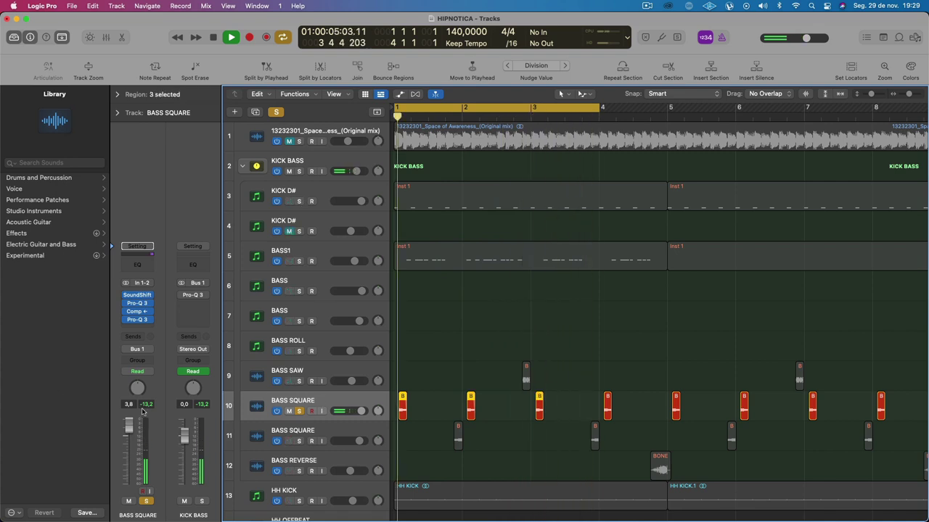
Step: Set the make-up gain of track 10's Compressor to 2.5 dB, reset the channel's peak reading, and close the plug-in
{"action": "left_click", "coordinate": [138, 312]}
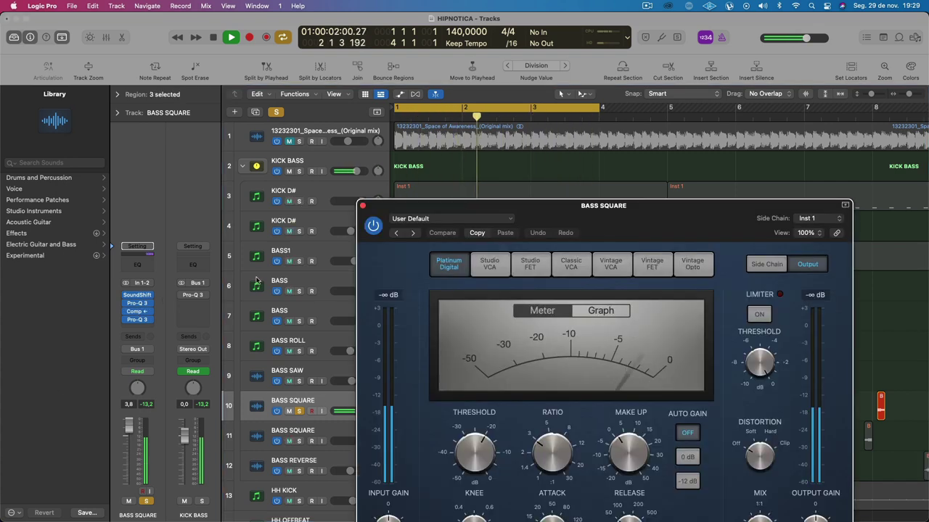
{"action": "scroll", "coordinate": [632, 462], "scroll_direction": "up", "scroll_amount": 2}
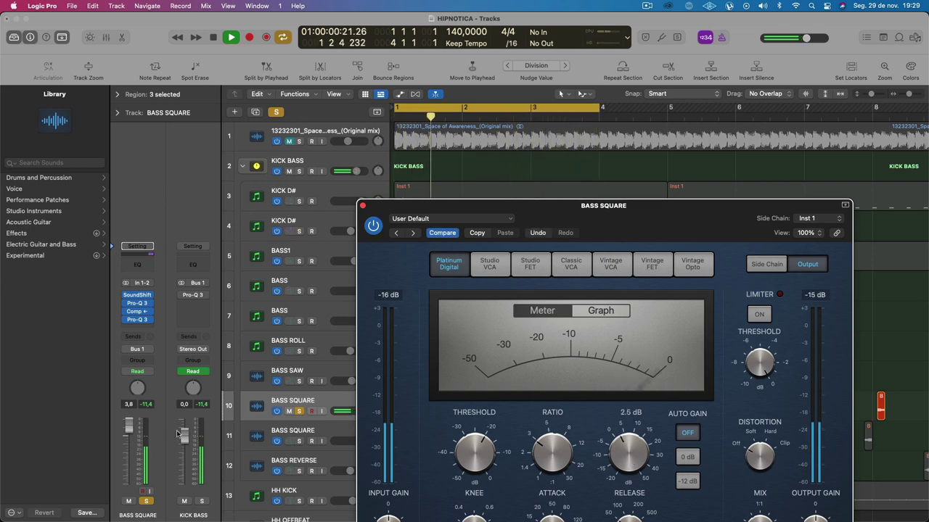
{"action": "left_click", "coordinate": [143, 405]}
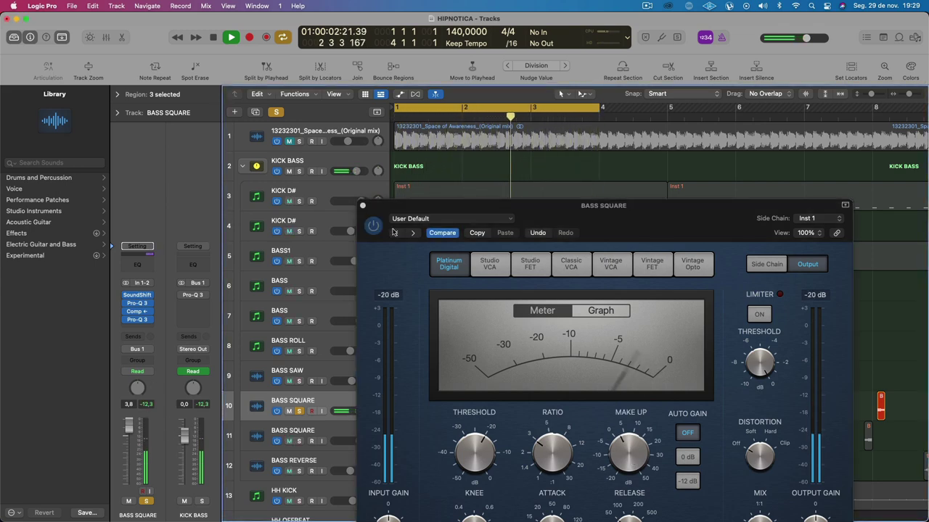
{"action": "left_click", "coordinate": [363, 208]}
{"action": "left_click", "coordinate": [363, 208]}
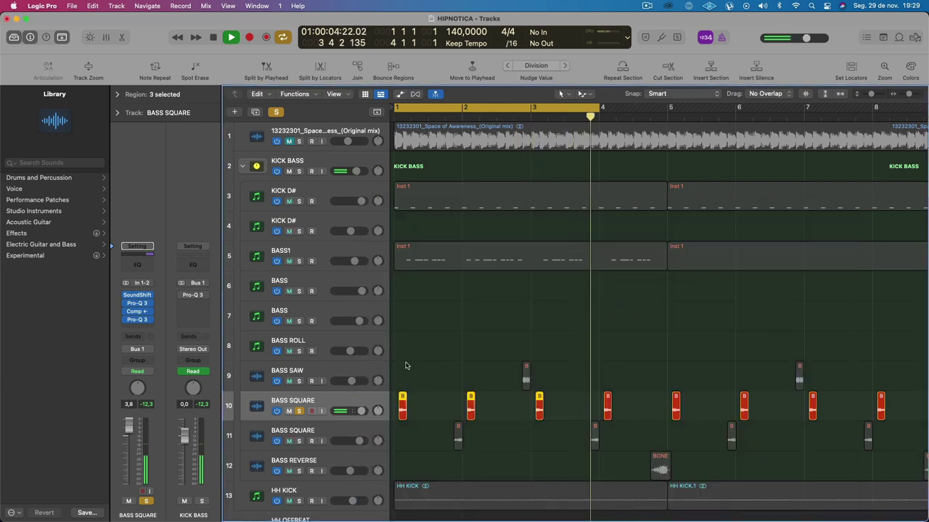
Step: Stop playback, solo and select the BASS SQUARE track 11, and play it together with track 10
{"action": "key", "text": "space"}
{"action": "left_click", "coordinate": [298, 441]}
{"action": "left_click", "coordinate": [320, 434]}
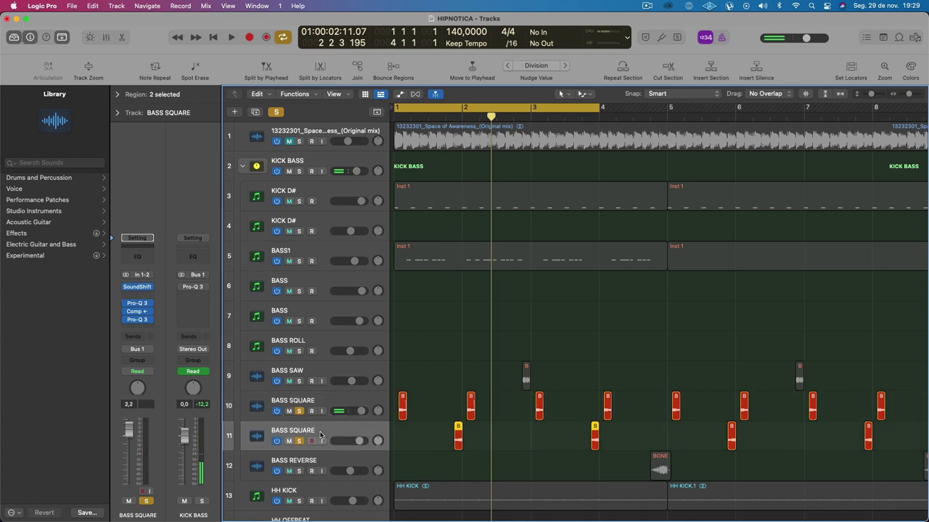
{"action": "key", "text": "space"}
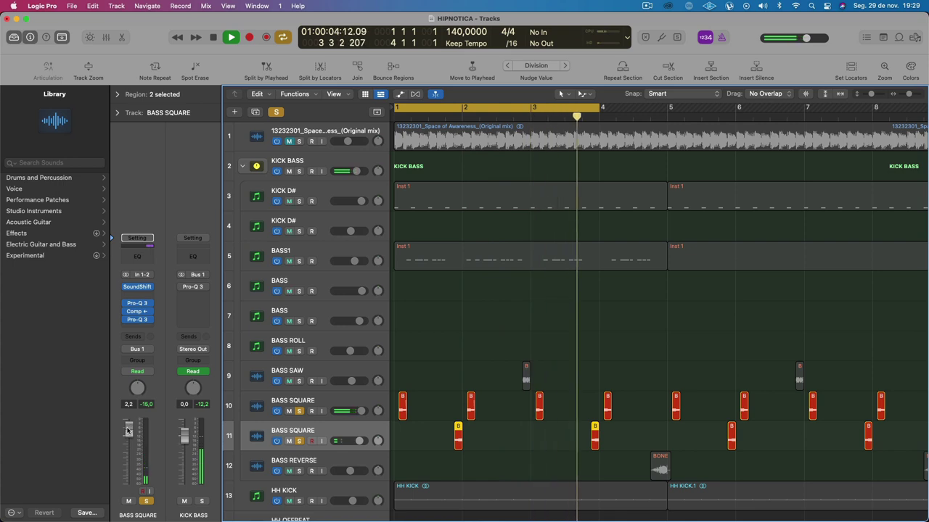
Step: Try a 5.5 dB make-up gain in track 11's Compressor, lower it while checking the channel's peak level, and close the plug-in
{"action": "left_click", "coordinate": [135, 312]}
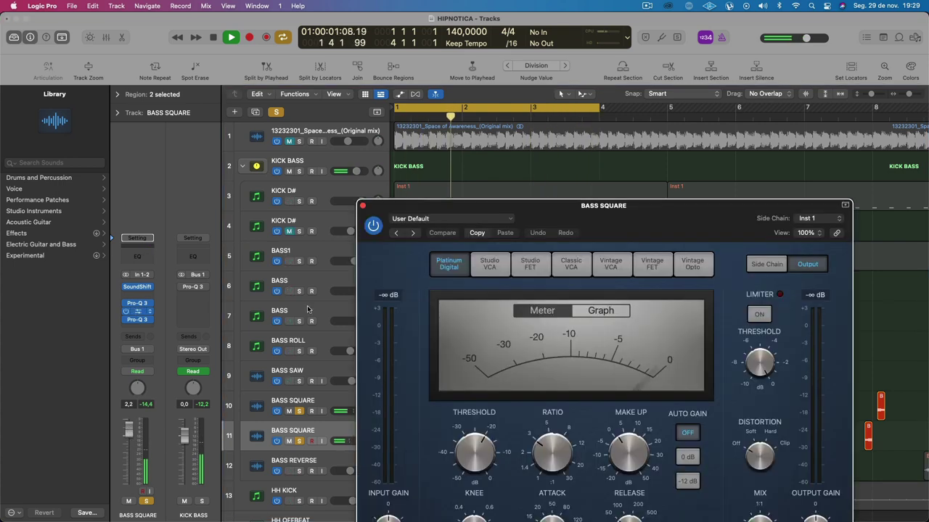
{"action": "scroll", "coordinate": [636, 453], "scroll_direction": "up", "scroll_amount": 4}
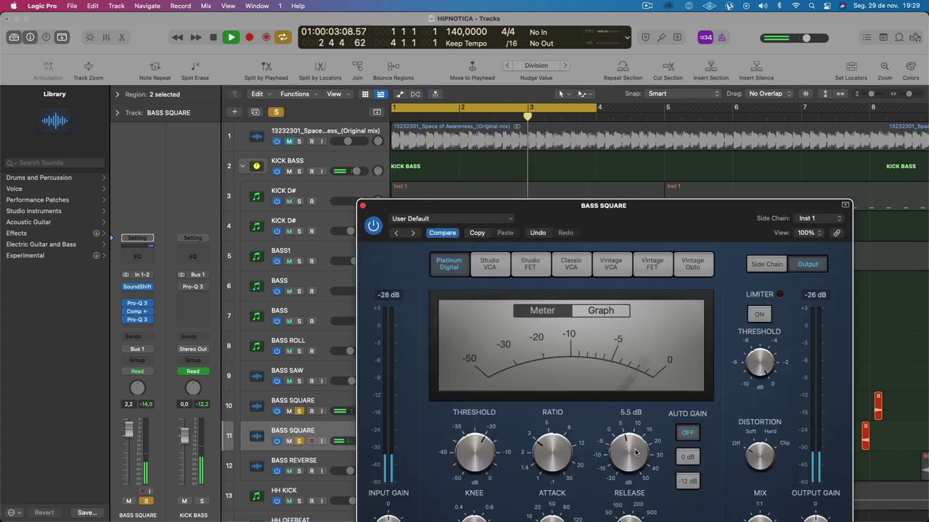
{"action": "scroll", "coordinate": [635, 454], "scroll_direction": "down", "scroll_amount": 3}
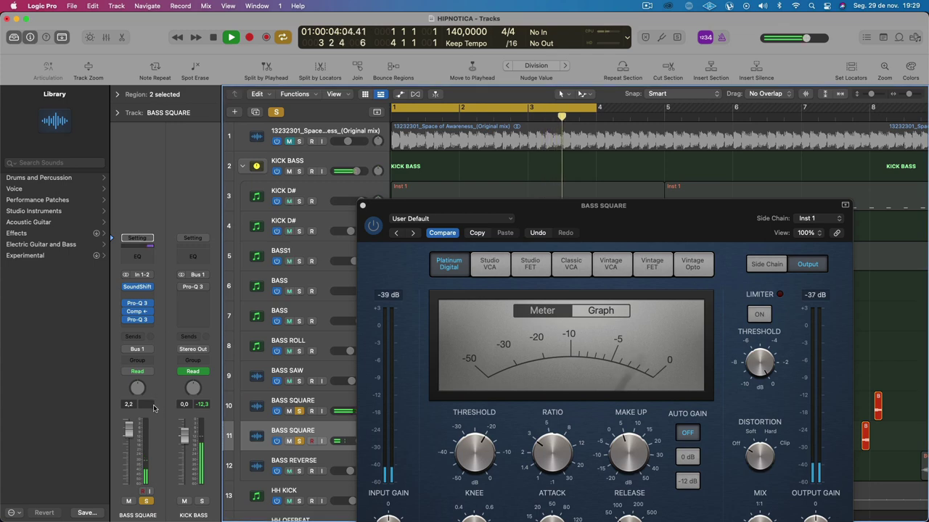
{"action": "left_click", "coordinate": [639, 453]}
{"action": "scroll", "coordinate": [638, 452], "scroll_direction": "down", "scroll_amount": 2}
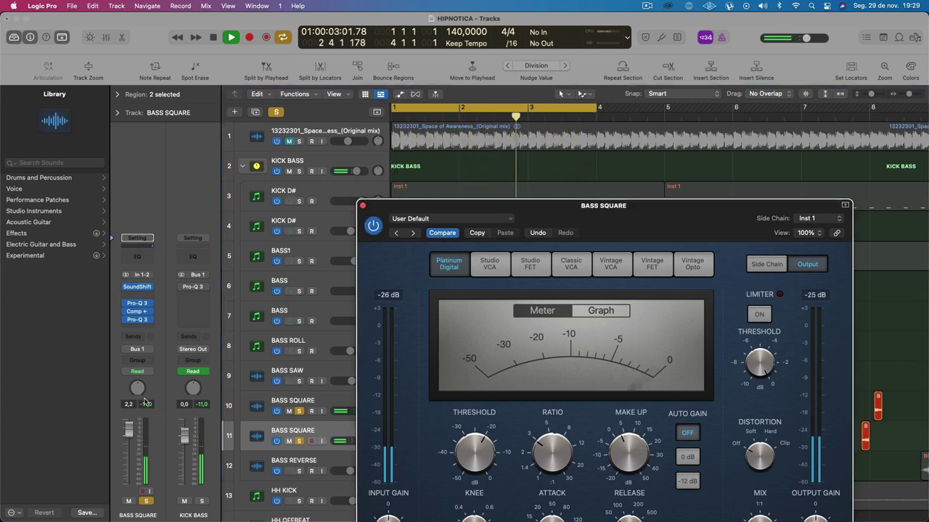
{"action": "left_click", "coordinate": [151, 404]}
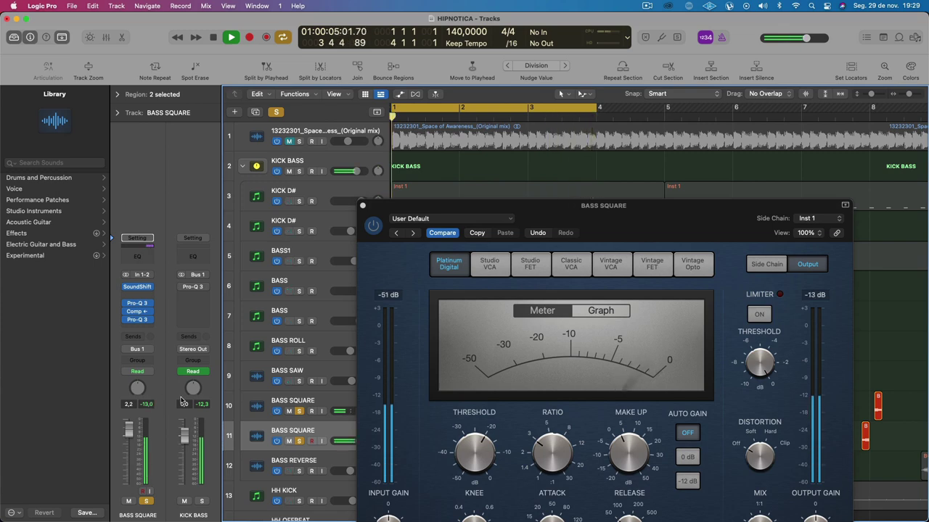
{"action": "left_click", "coordinate": [362, 206]}
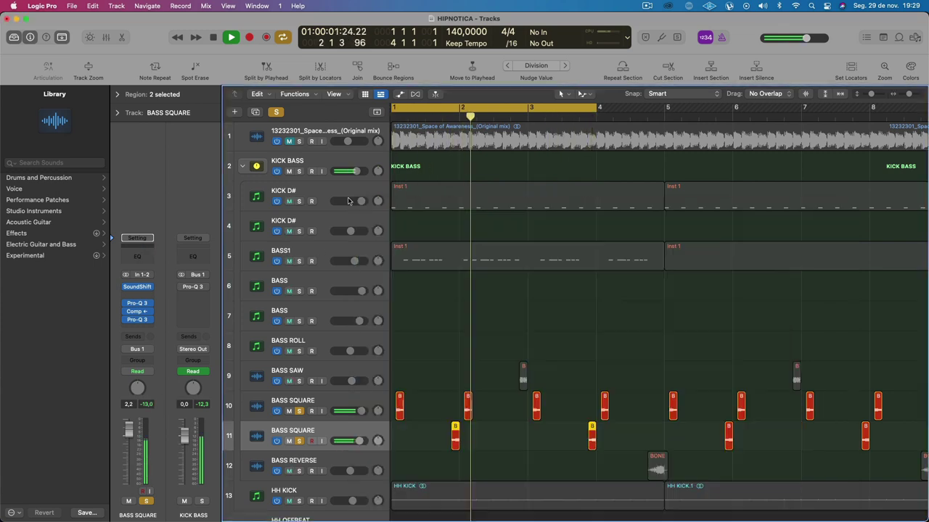
{"action": "scroll", "coordinate": [441, 400], "scroll_direction": "down", "scroll_amount": 2}
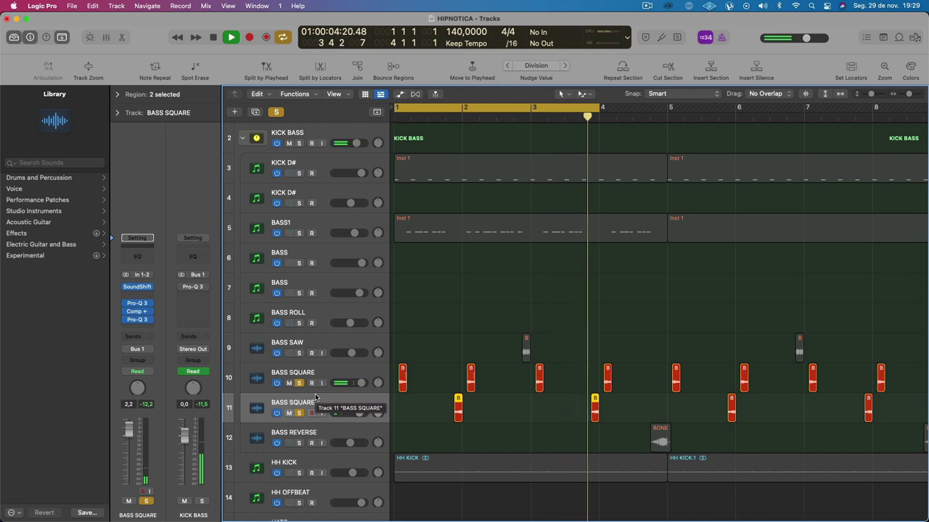
Step: Solo and select BASS SAW, play it with both BASS SQUARE tracks, and raise its volume to -1.0 dB
{"action": "key", "text": "space"}
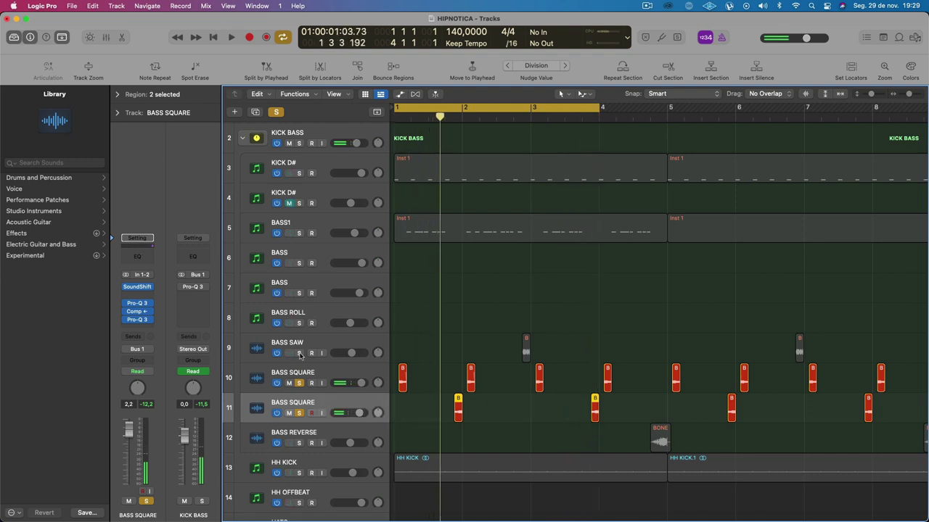
{"action": "left_click", "coordinate": [526, 346]}
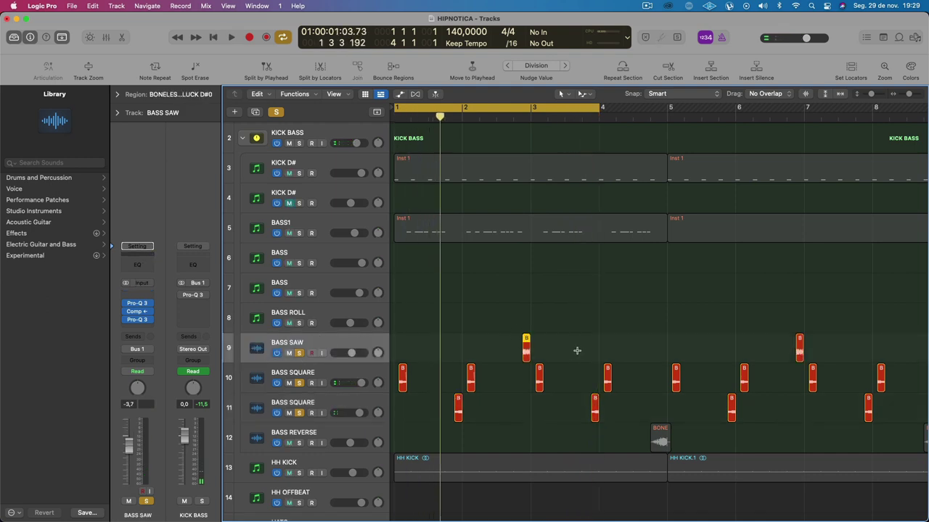
{"action": "key", "text": "space"}
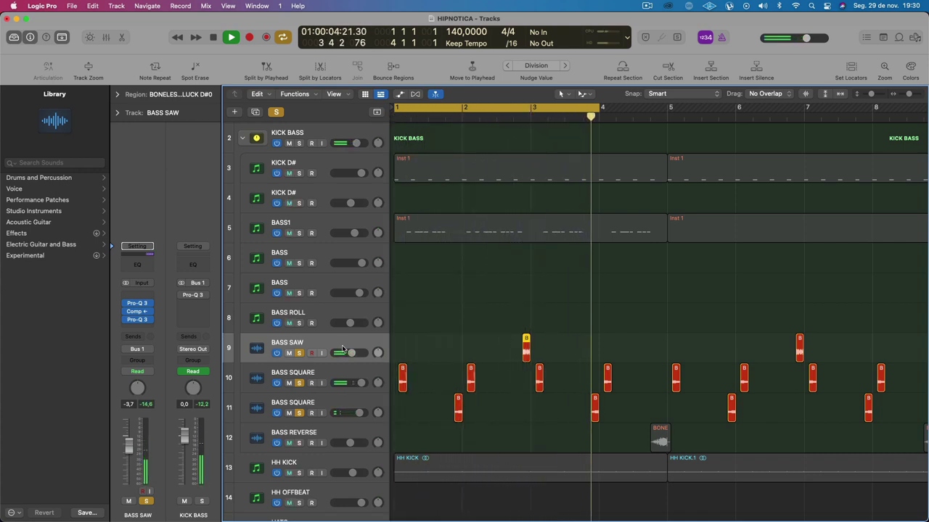
{"action": "left_click_drag", "start_coordinate": [350, 355], "coordinate": [357, 356]}
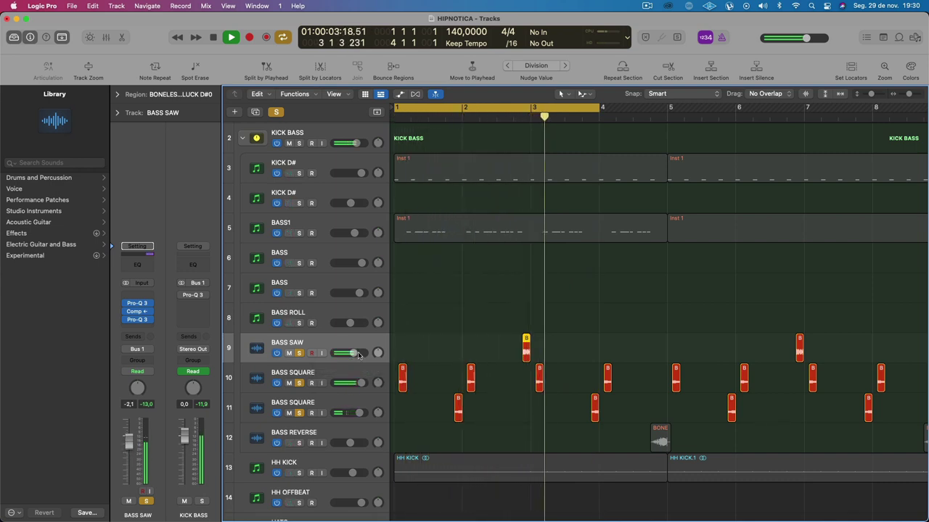
{"action": "left_click_drag", "start_coordinate": [357, 354], "coordinate": [357, 353]}
{"action": "scroll", "coordinate": [357, 353], "scroll_direction": "down", "scroll_amount": 1}
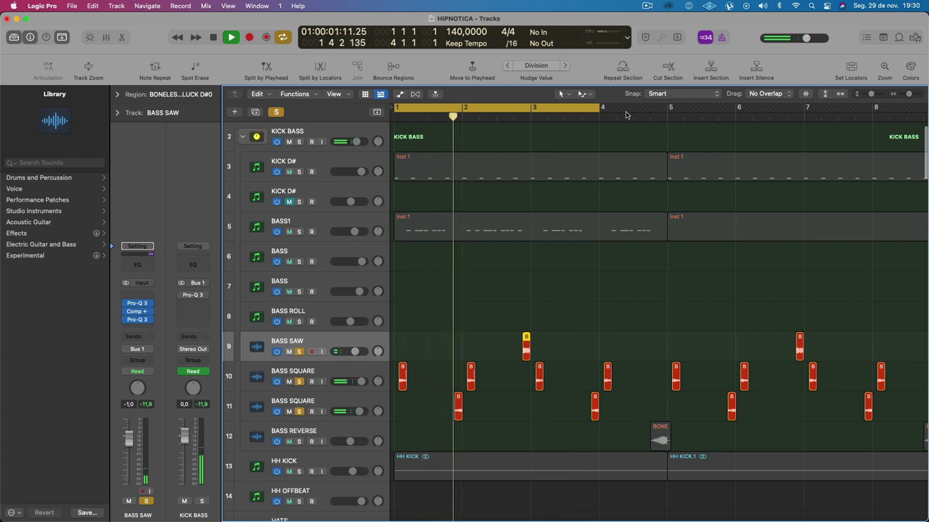
Step: Set the cycle range from bar 1 to bar 3, replay the soloed basses, and lower the BASS SAW volume to -1.7 dB
{"action": "key", "text": "space"}
{"action": "left_click_drag", "start_coordinate": [601, 106], "coordinate": [629, 116]}
{"action": "left_click_drag", "start_coordinate": [667, 121], "coordinate": [536, 228]}
{"action": "key", "text": "space"}
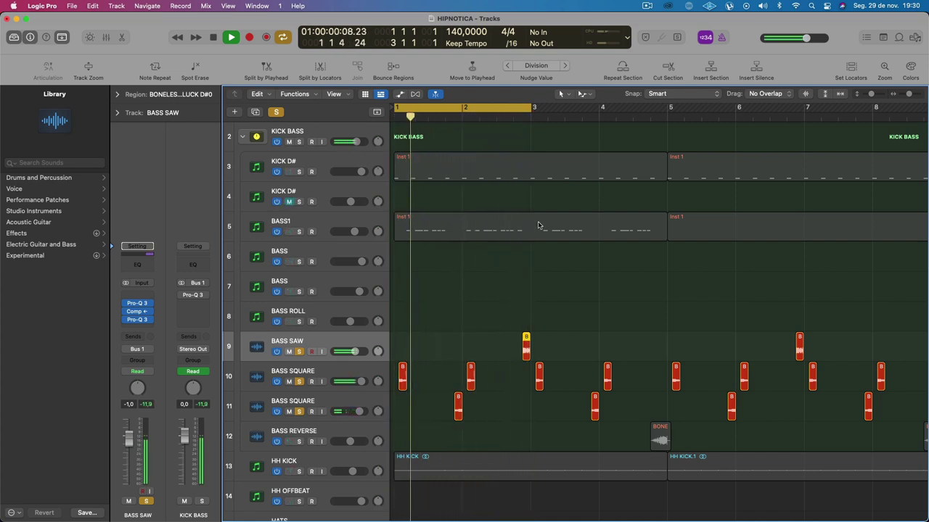
{"action": "left_click", "coordinate": [354, 351]}
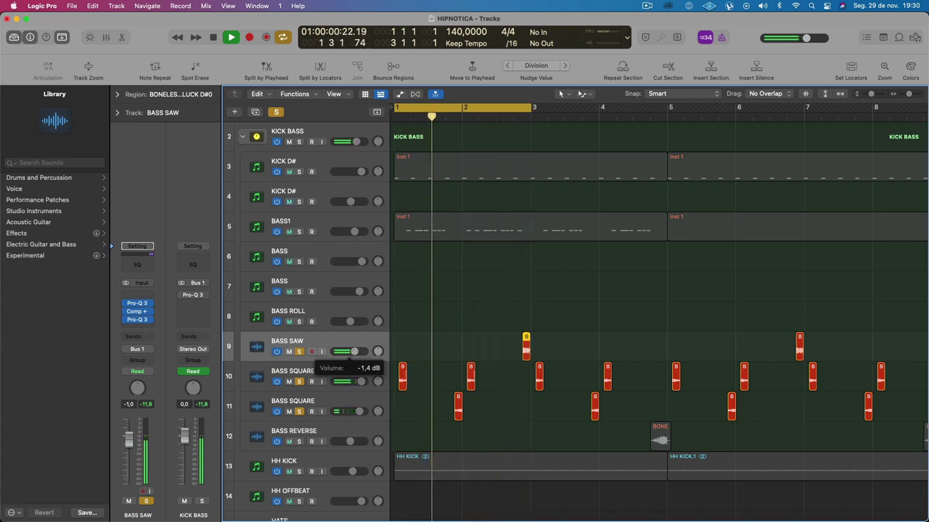
{"action": "left_click_drag", "start_coordinate": [354, 351], "coordinate": [352, 355]}
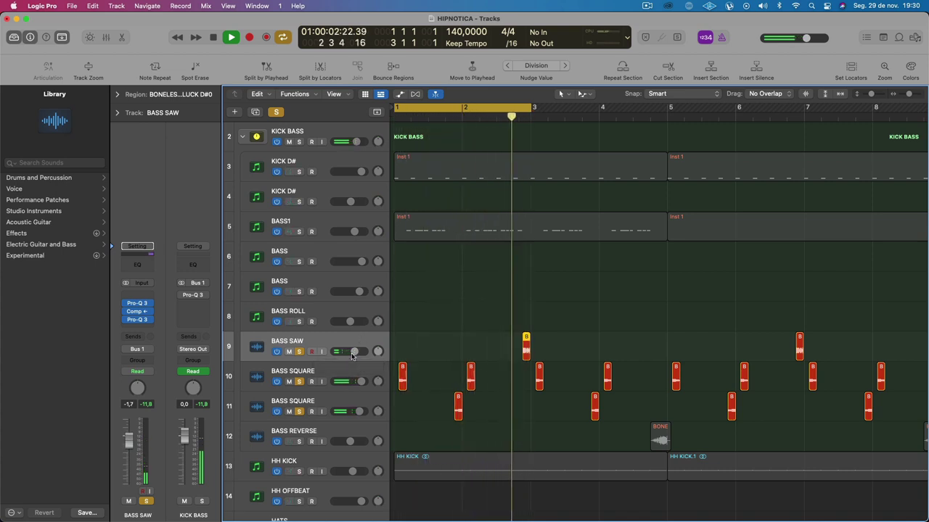
Step: Cycle bars 3 to 5, solo and select BASS REVERSE, and raise its volume to -2.5 dB during playback
{"action": "key", "text": "space"}
{"action": "left_click_drag", "start_coordinate": [492, 109], "coordinate": [616, 110]}
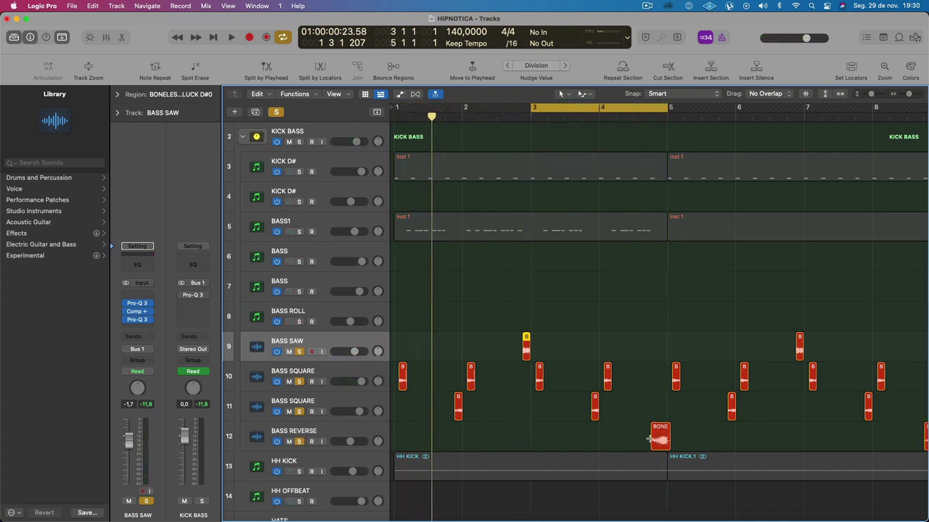
{"action": "key", "text": "space"}
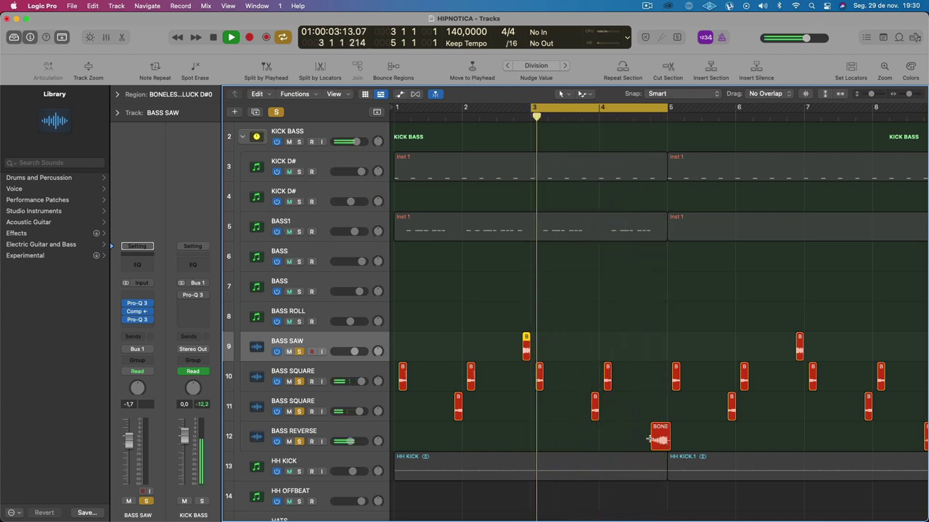
{"action": "left_click", "coordinate": [652, 438]}
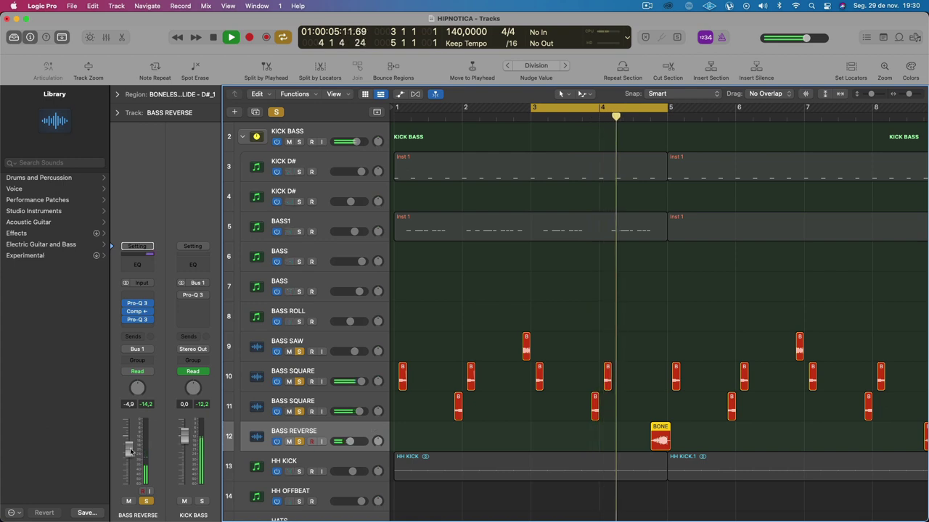
{"action": "left_click_drag", "start_coordinate": [130, 451], "coordinate": [131, 443]}
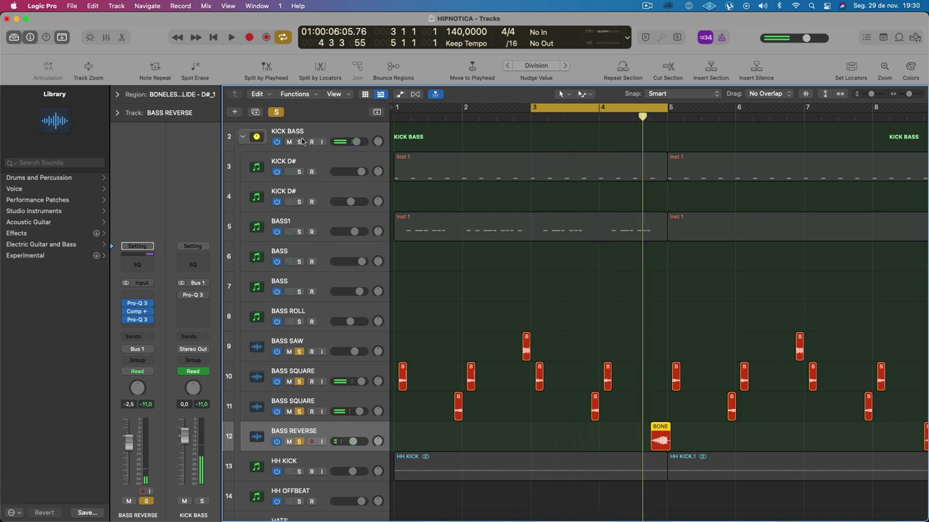
Step: Solo both KICK D# tracks and BASS1, and play everything soloed with the cycle range set from bar 1 to bar 5
{"action": "left_click_drag", "start_coordinate": [301, 175], "coordinate": [301, 238]}
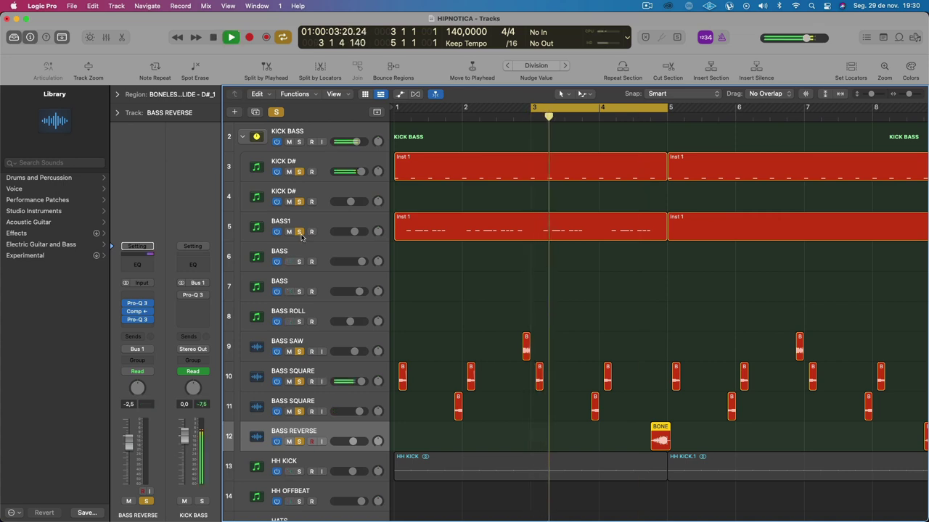
{"action": "left_click_drag", "start_coordinate": [396, 109], "coordinate": [667, 109]}
{"action": "key", "text": "space"}
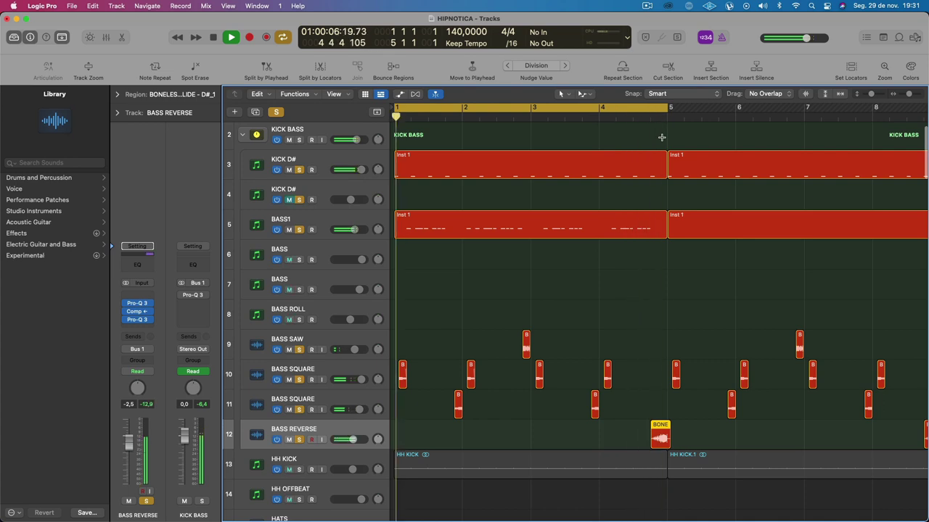
Step: Select BASS1, inspect its PHA-979 plug-in while replaying the kick and basses from the start, and close the plug-in
{"action": "left_click", "coordinate": [320, 221]}
{"action": "key", "text": "space"}
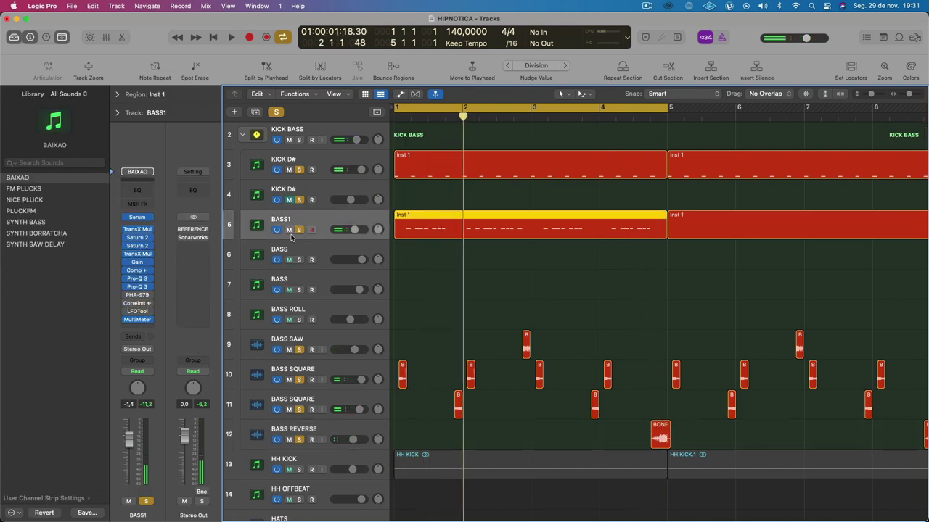
{"action": "left_click", "coordinate": [138, 295]}
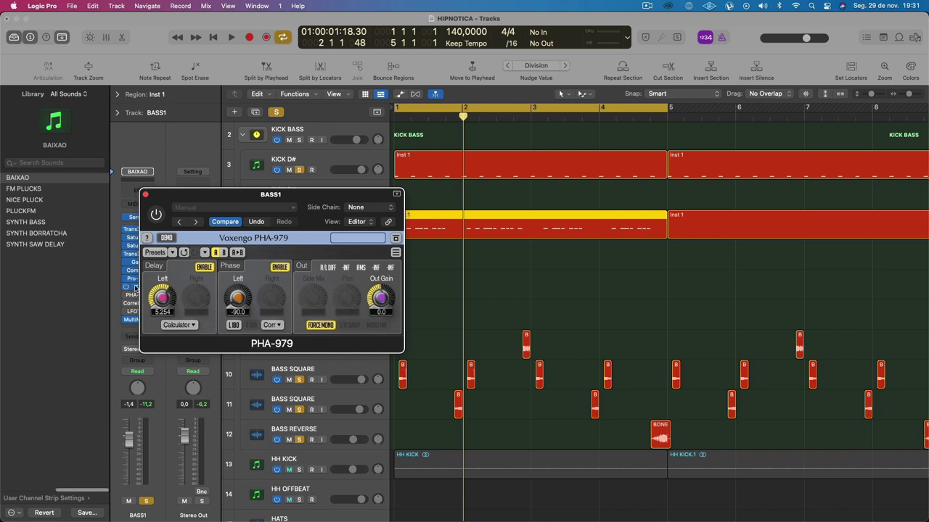
{"action": "key", "text": "Return"}
{"action": "key", "text": "space"}
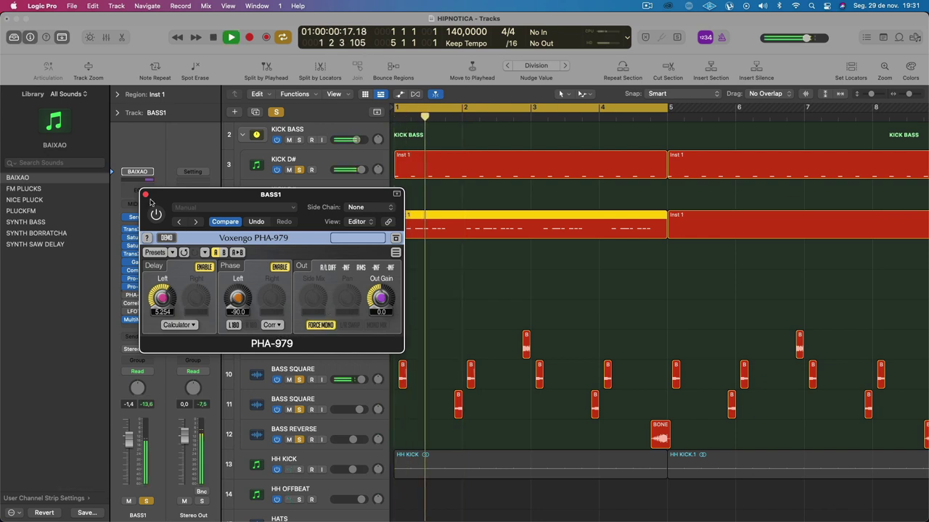
{"action": "left_click", "coordinate": [146, 194]}
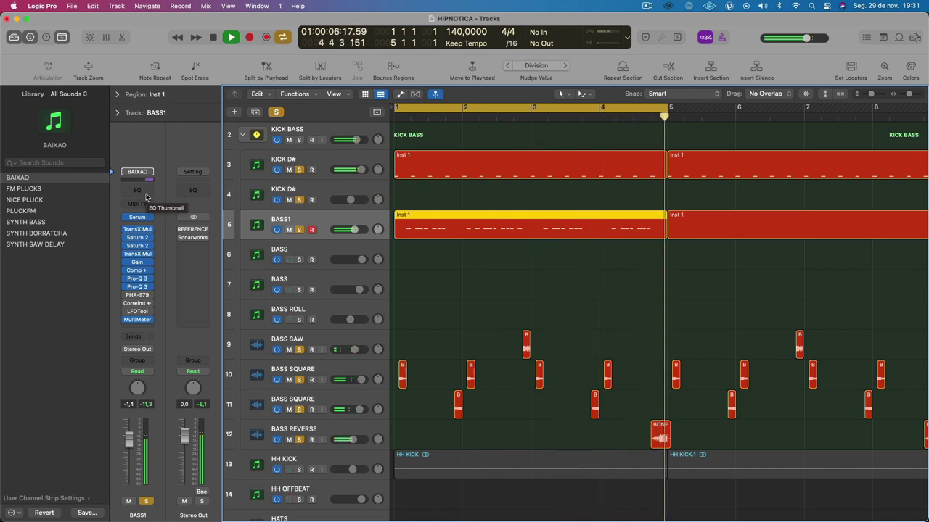
Step: Select the first BASS REVERSE region, stop playback, unsolo all kick and bass tracks, and play the full arrangement
{"action": "left_click", "coordinate": [655, 426]}
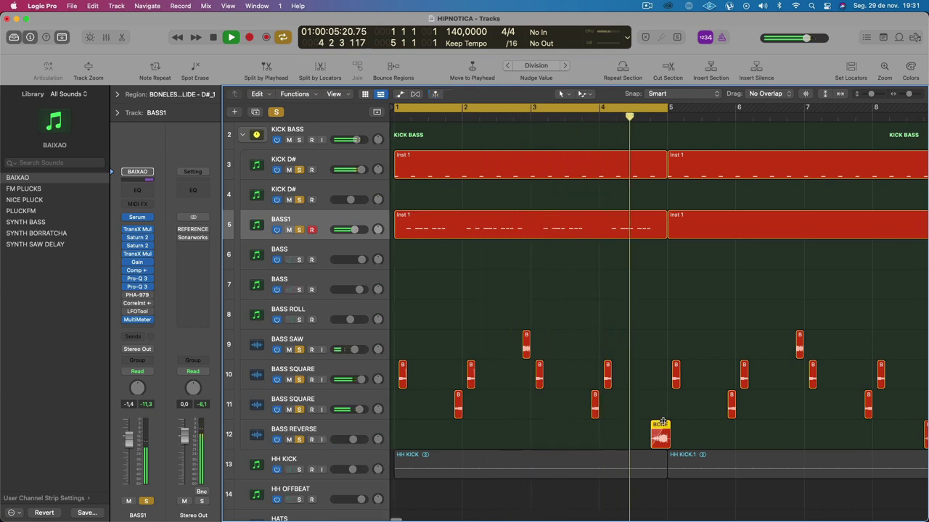
{"action": "scroll", "coordinate": [662, 420], "scroll_direction": "up", "scroll_amount": 1}
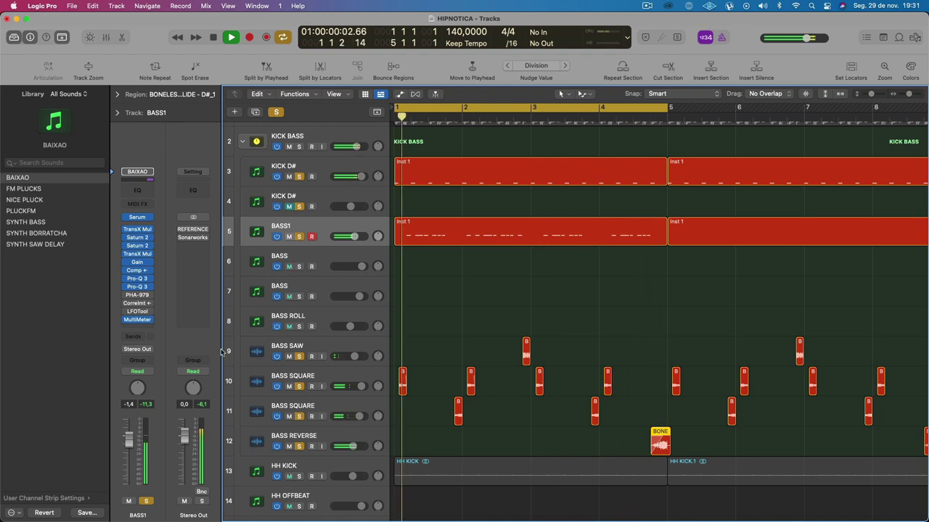
{"action": "key", "text": "space"}
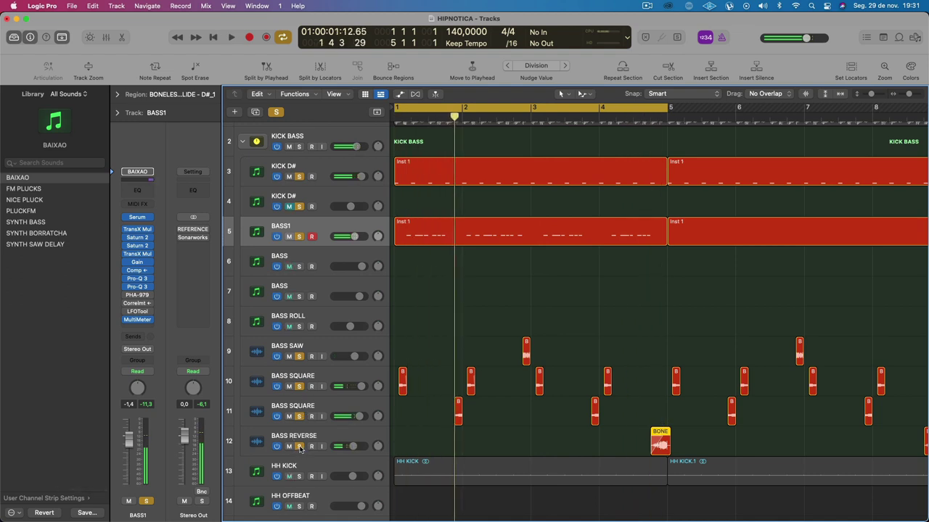
{"action": "left_click_drag", "start_coordinate": [300, 449], "coordinate": [299, 176]}
{"action": "key", "text": "space"}
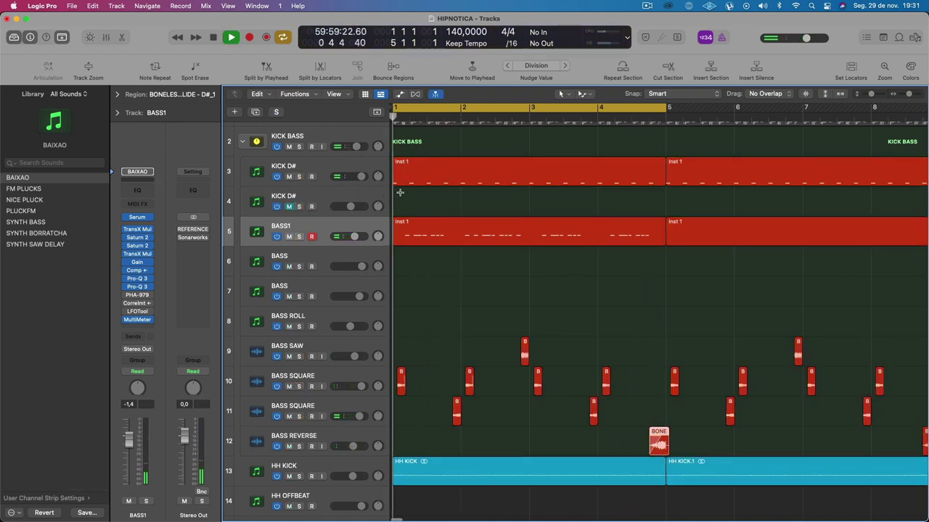
Step: Extend the cycle range from bar 1 to bar 33 and play the arrangement from the start
{"action": "scroll", "coordinate": [472, 297], "scroll_direction": "down", "scroll_amount": 3}
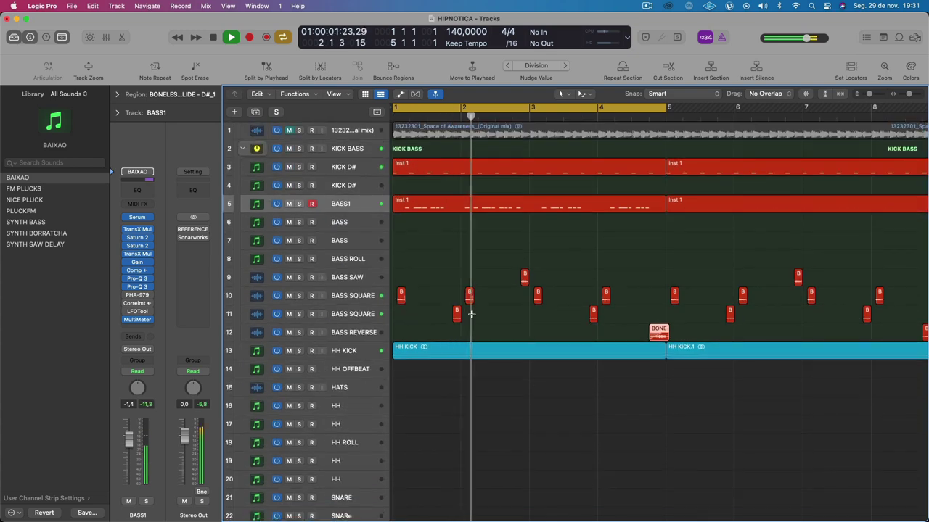
{"action": "scroll", "coordinate": [471, 313], "scroll_direction": "down", "scroll_amount": 15}
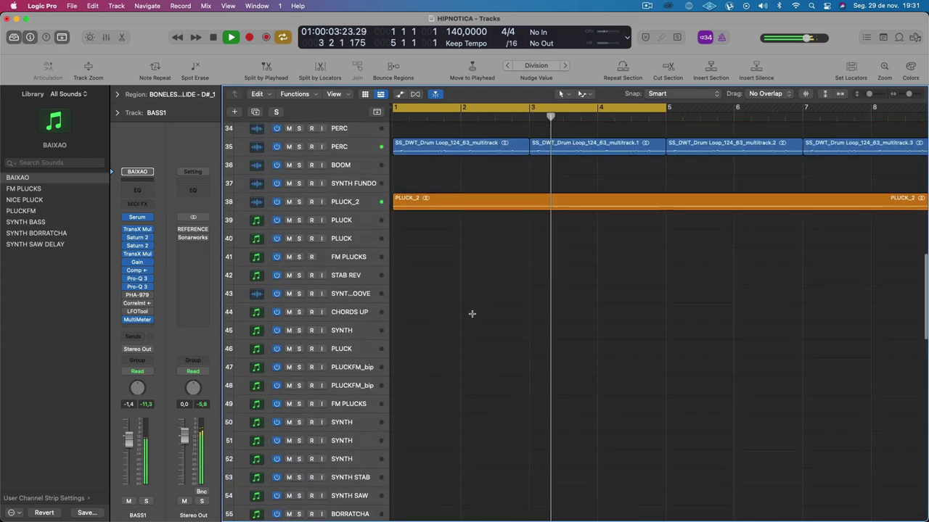
{"action": "scroll", "coordinate": [472, 313], "scroll_direction": "up", "scroll_amount": 6}
{"action": "scroll", "coordinate": [472, 312], "scroll_direction": "down", "scroll_amount": 3}
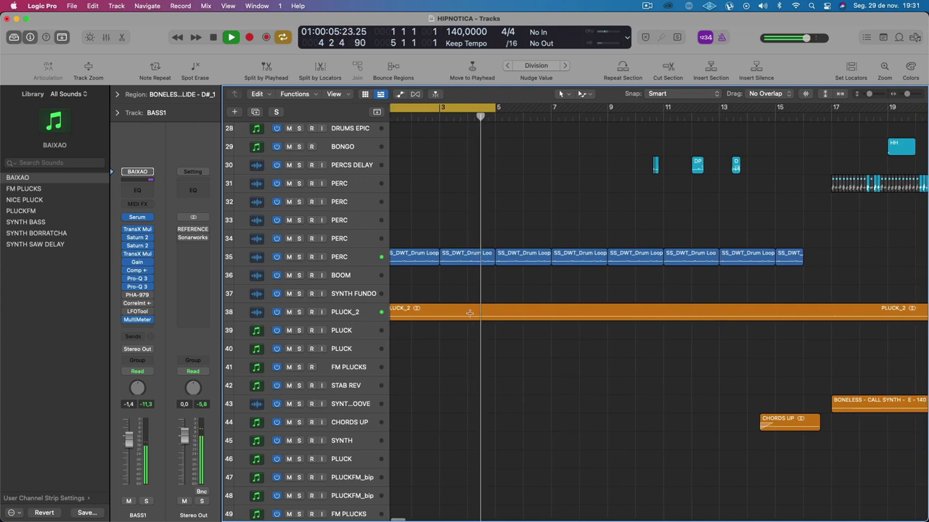
{"action": "scroll", "coordinate": [470, 312], "scroll_direction": "up", "scroll_amount": 12}
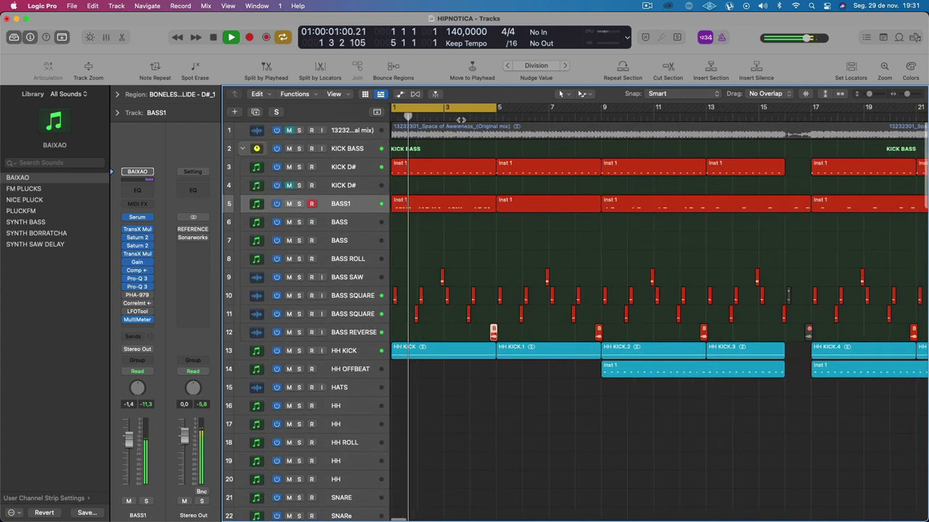
{"action": "scroll", "coordinate": [461, 119], "scroll_direction": "down", "scroll_amount": 2}
{"action": "key", "text": "space"}
{"action": "left_click_drag", "start_coordinate": [460, 119], "coordinate": [822, 145]}
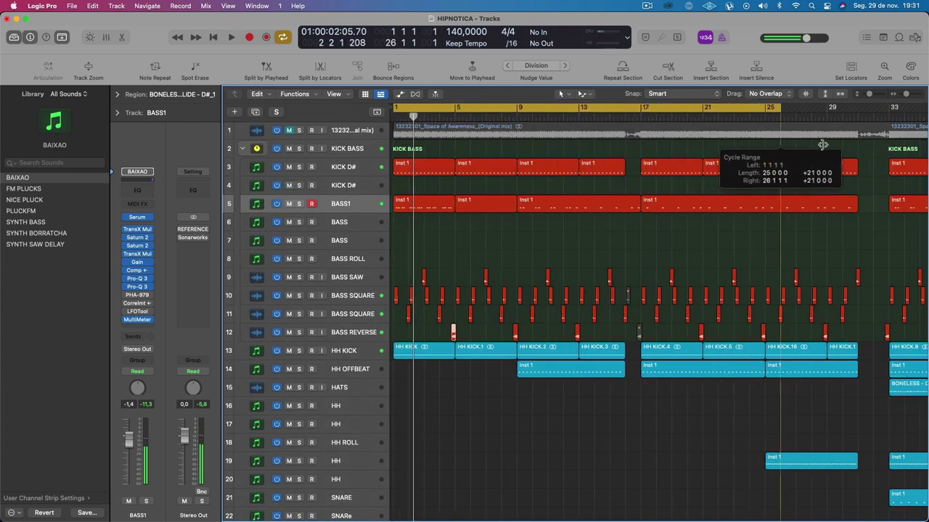
{"action": "key", "text": "space"}
Step: Stop playback and delete the BASS1 regions between bar 5 and bar 31
{"action": "scroll", "coordinate": [611, 225], "scroll_direction": "down", "scroll_amount": 4}
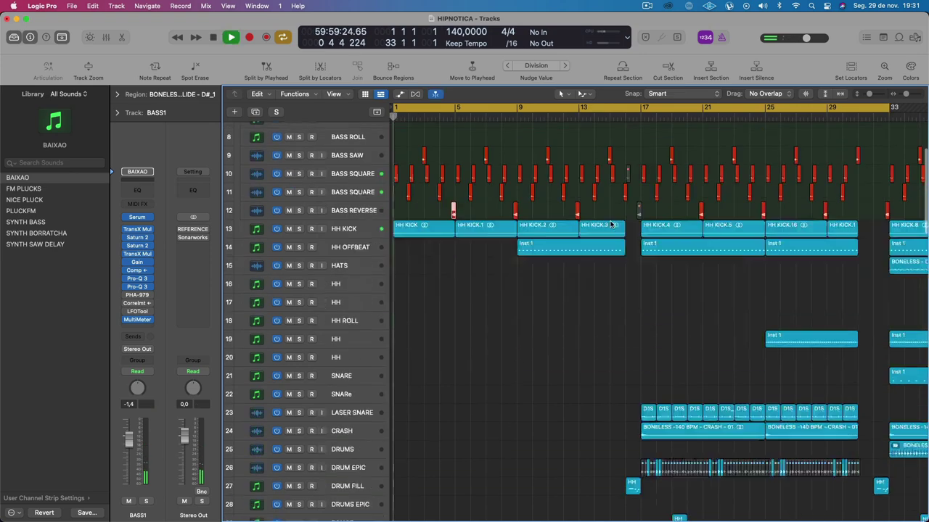
{"action": "scroll", "coordinate": [610, 225], "scroll_direction": "down", "scroll_amount": 2}
{"action": "scroll", "coordinate": [610, 225], "scroll_direction": "down", "scroll_amount": 15}
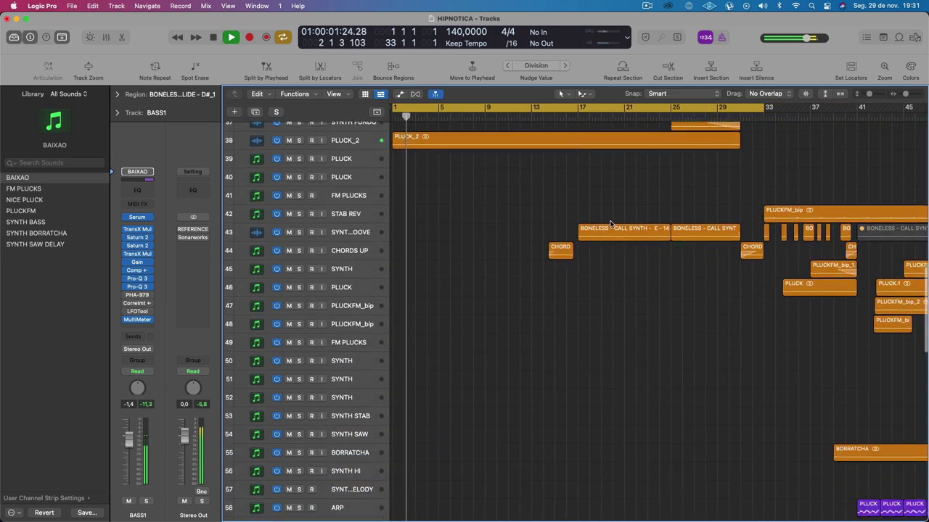
{"action": "scroll", "coordinate": [611, 225], "scroll_direction": "up", "scroll_amount": 18}
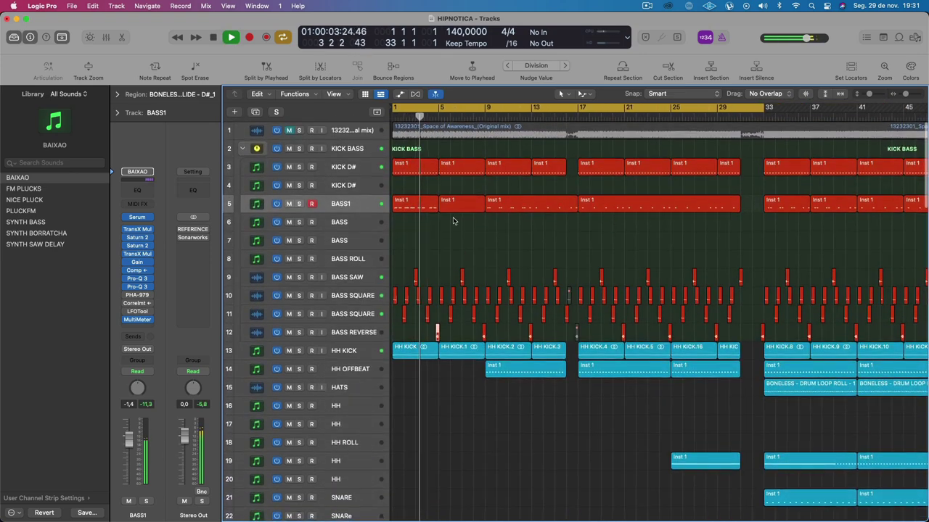
{"action": "left_click_drag", "start_coordinate": [453, 221], "coordinate": [673, 201]}
{"action": "key", "text": "space"}
{"action": "key", "text": "Delete"}
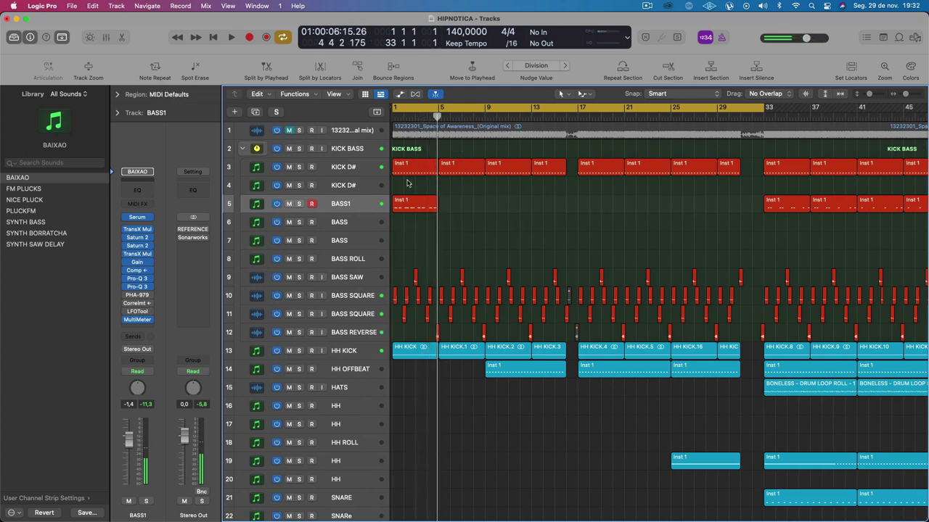
Step: Fill BASS1 up to bar 16 with copies of its first region, and copy the resulting four regions to bar 17
{"action": "left_click_drag", "start_coordinate": [400, 199], "coordinate": [511, 206]}
{"action": "left_click", "coordinate": [418, 206], "text": "shift"}
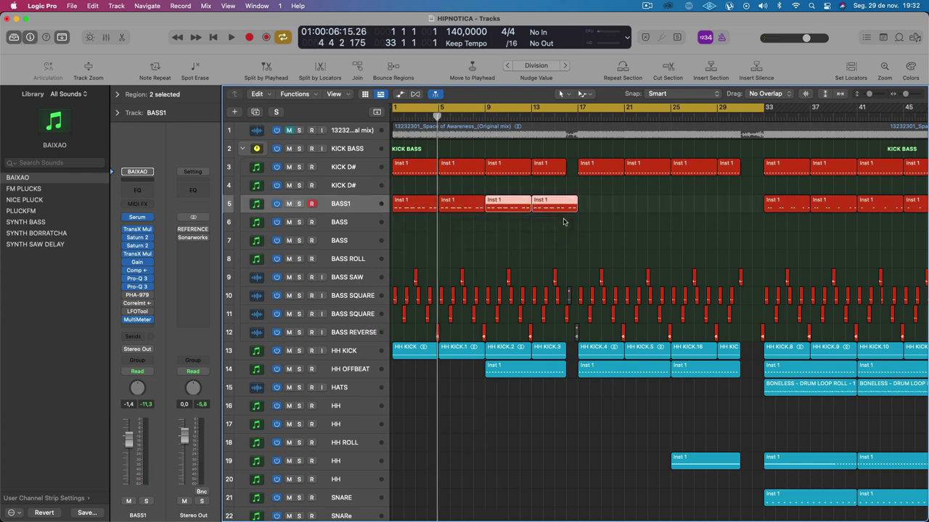
{"action": "left_click_drag", "start_coordinate": [574, 209], "coordinate": [604, 212]}
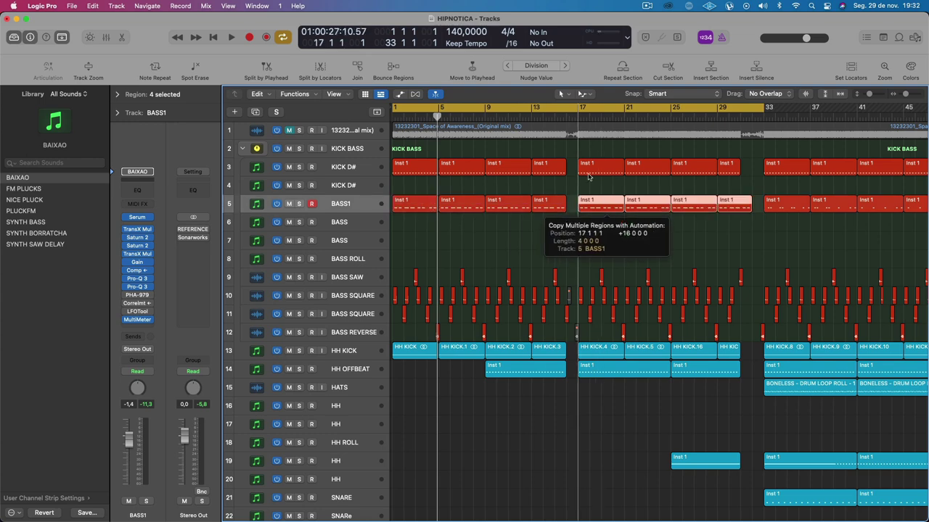
Step: Play the arrangement from bar 12, shorten the last BASS1 region before bar 33 to end at bar 31, and stop playback
{"action": "double_click", "coordinate": [520, 118]}
{"action": "scroll", "coordinate": [521, 117], "scroll_direction": "down", "scroll_amount": 1}
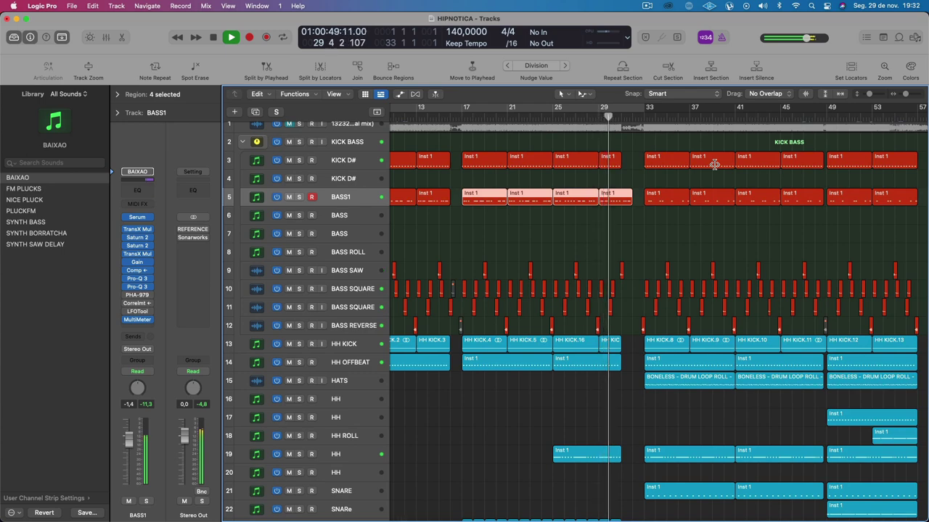
{"action": "left_click_drag", "start_coordinate": [628, 203], "coordinate": [617, 204]}
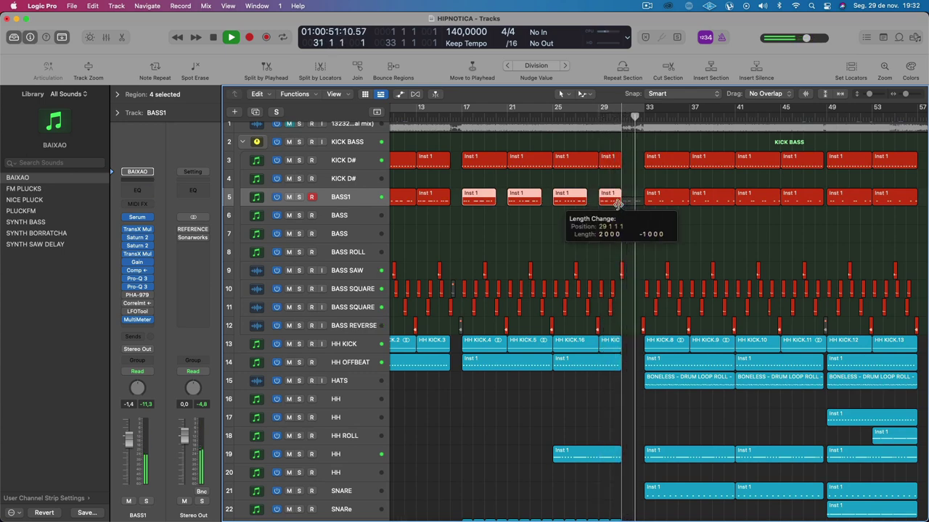
{"action": "left_click_drag", "start_coordinate": [617, 204], "coordinate": [650, 197]}
{"action": "left_click", "coordinate": [630, 211]}
{"action": "key", "text": "space"}
Step: Set the cycle range from bar 81 to bar 97 and play that section
{"action": "scroll", "coordinate": [709, 221], "scroll_direction": "right", "scroll_amount": 5}
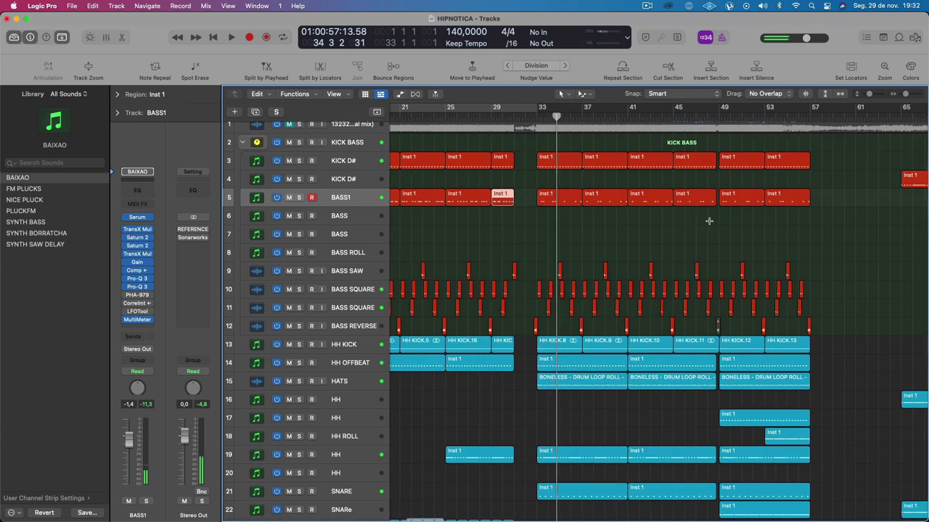
{"action": "scroll", "coordinate": [708, 221], "scroll_direction": "left", "scroll_amount": 1}
{"action": "scroll", "coordinate": [613, 182], "scroll_direction": "right", "scroll_amount": 15}
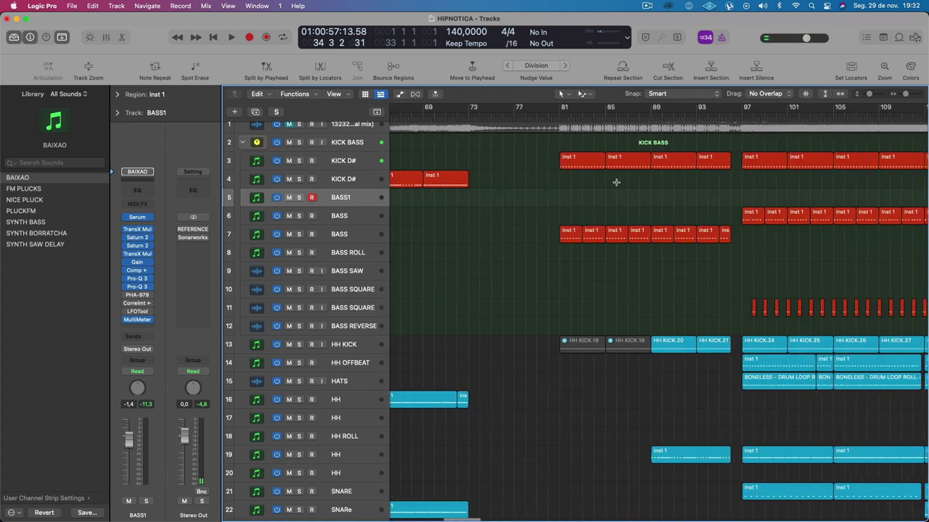
{"action": "left_click_drag", "start_coordinate": [533, 107], "coordinate": [900, 109]}
{"action": "scroll", "coordinate": [682, 138], "scroll_direction": "up", "scroll_amount": 1}
{"action": "key", "text": "space"}
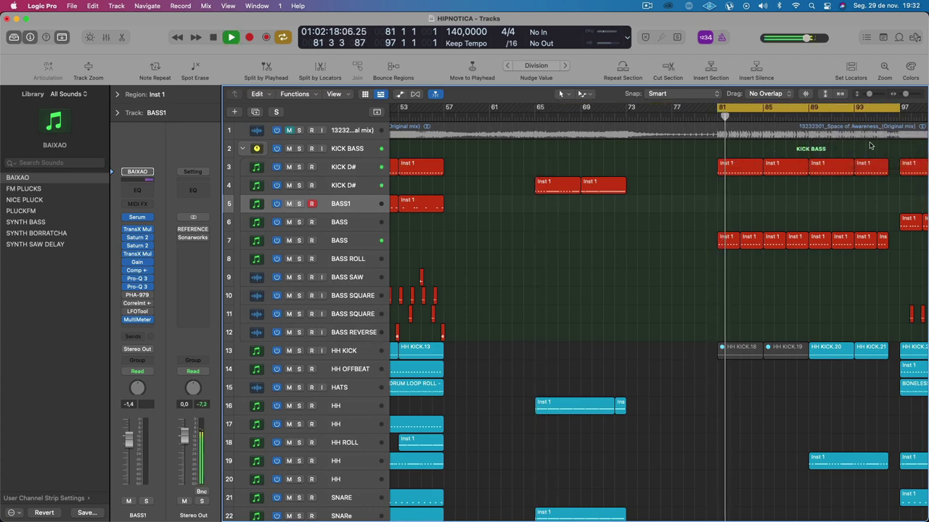
Step: Select the eight BASS regions on track 7 from bar 81, disable cycling, and play the transition into bar 97
{"action": "left_click_drag", "start_coordinate": [892, 229], "coordinate": [535, 259]}
{"action": "scroll", "coordinate": [534, 259], "scroll_direction": "right", "scroll_amount": 13}
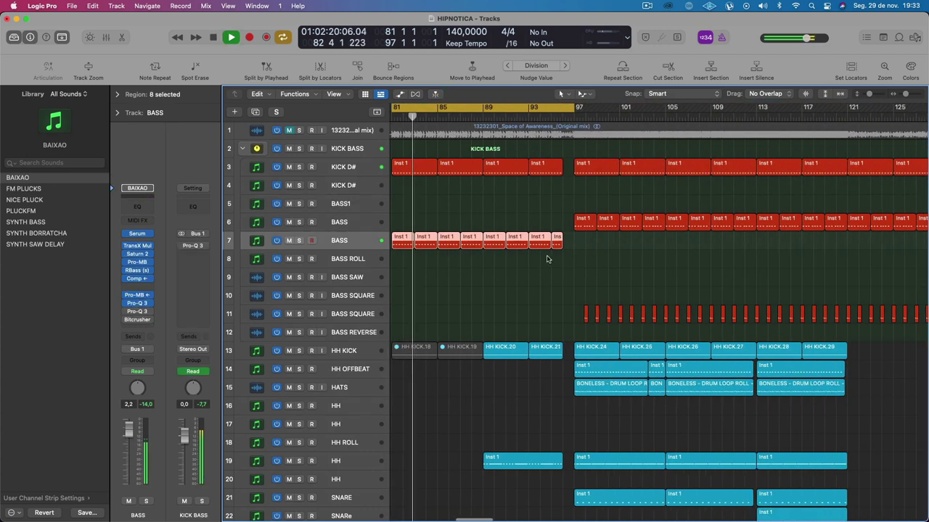
{"action": "scroll", "coordinate": [548, 259], "scroll_direction": "left", "scroll_amount": 3}
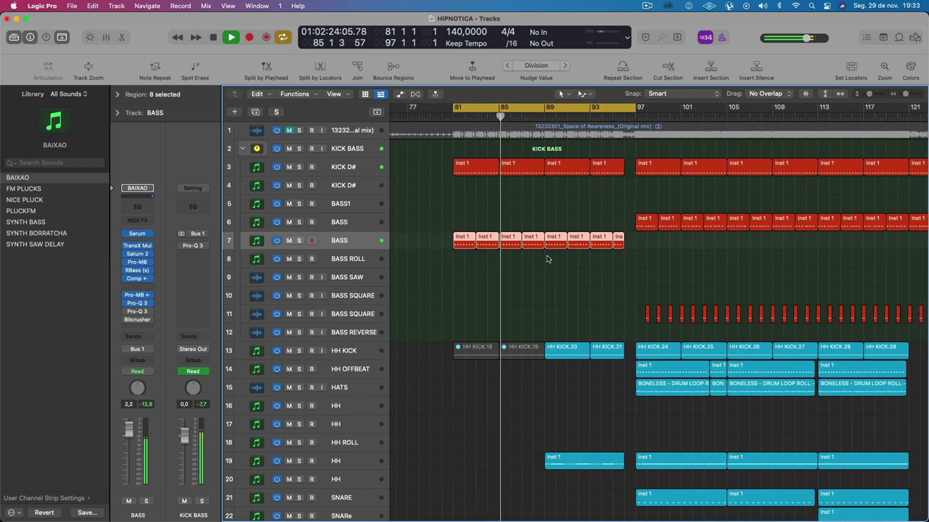
{"action": "left_click", "coordinate": [617, 119]}
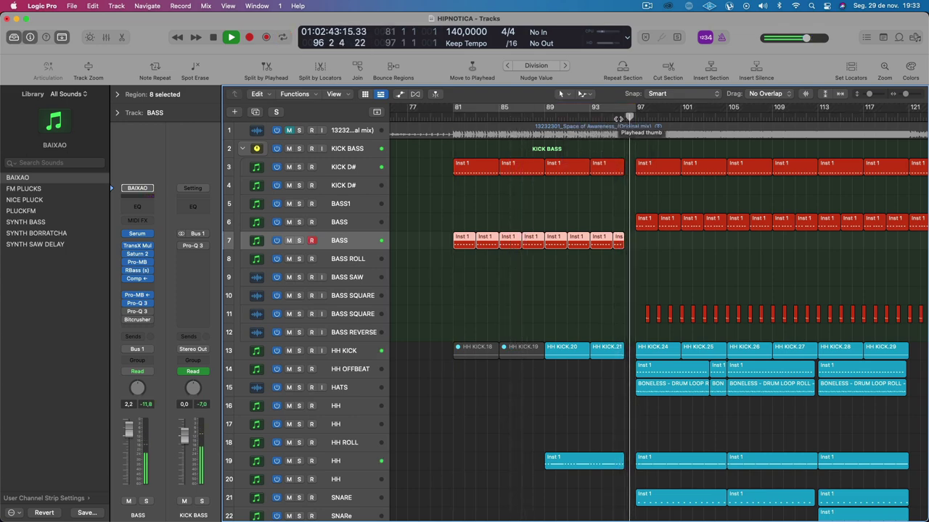
{"action": "scroll", "coordinate": [609, 218], "scroll_direction": "right", "scroll_amount": 10}
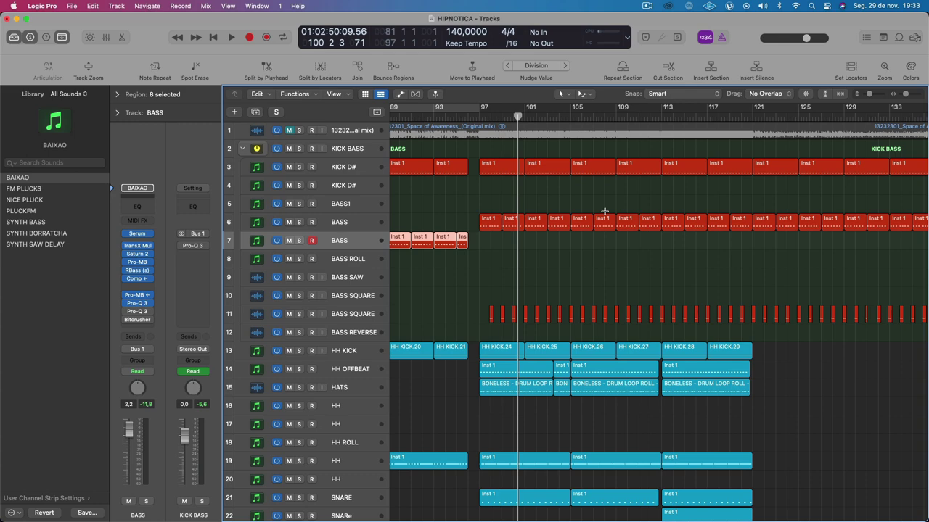
Step: Select the BASS1 track with its regions and solo all tracks from KICK BASS through HH KICK
{"action": "scroll", "coordinate": [508, 254], "scroll_direction": "left", "scroll_amount": 15}
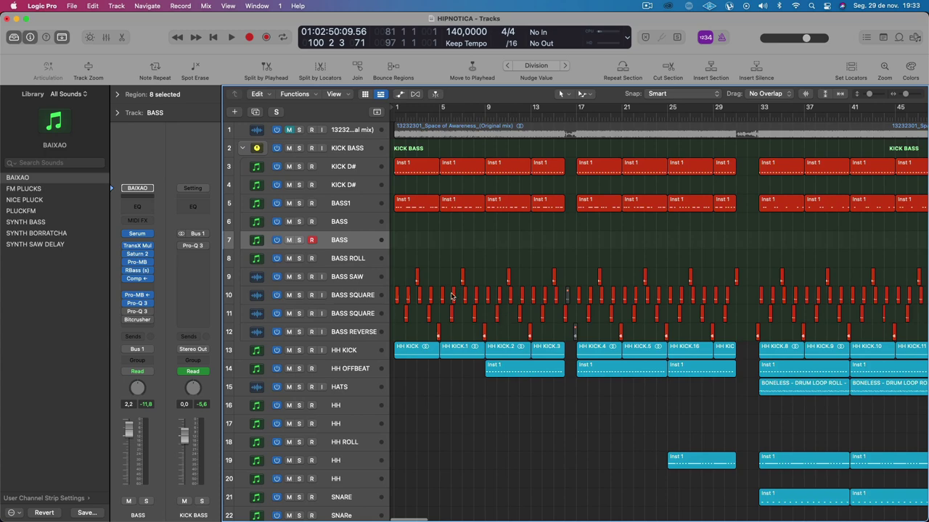
{"action": "left_click", "coordinate": [350, 198]}
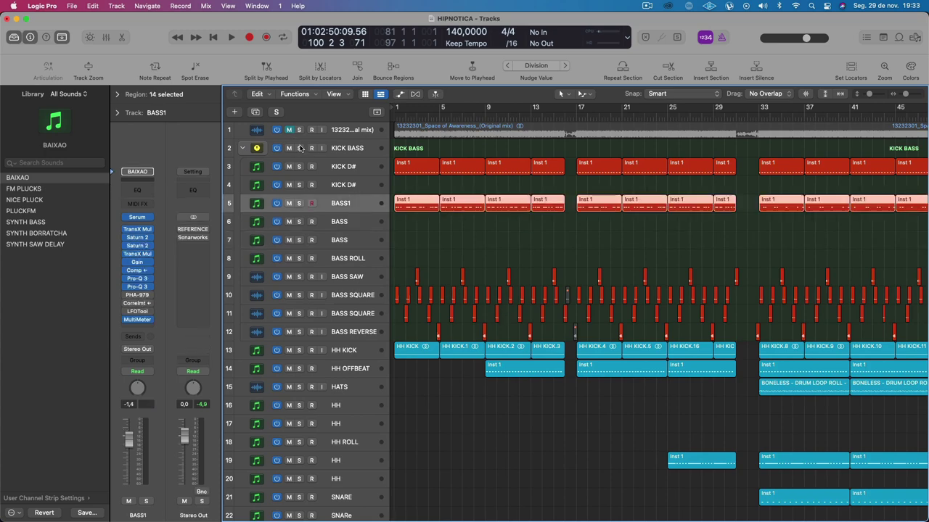
{"action": "left_click_drag", "start_coordinate": [298, 148], "coordinate": [296, 315]}
{"action": "left_click_drag", "start_coordinate": [298, 346], "coordinate": [298, 348]}
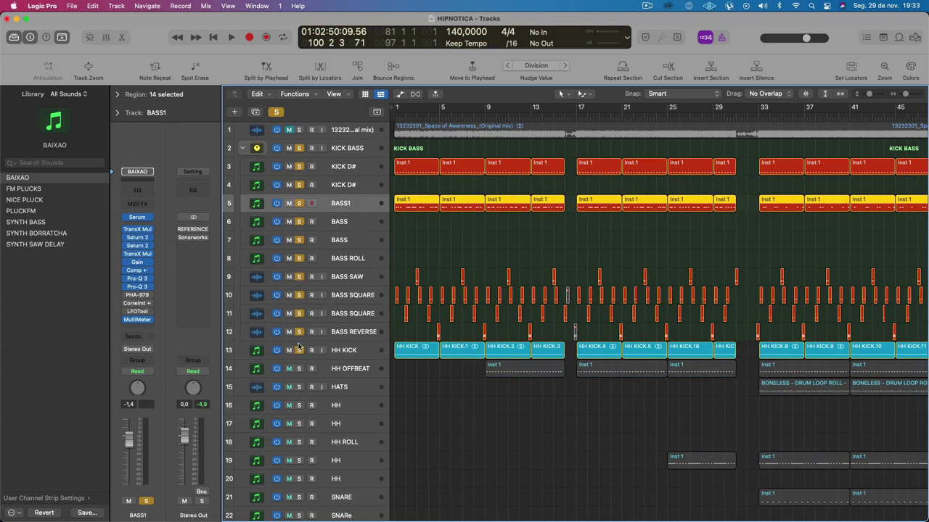
Step: Set the cycle range from bar 1 to bar 17, play the soloed kick, bass and HH KICK tracks, and stop playback
{"action": "scroll", "coordinate": [413, 107], "scroll_direction": "left", "scroll_amount": 10}
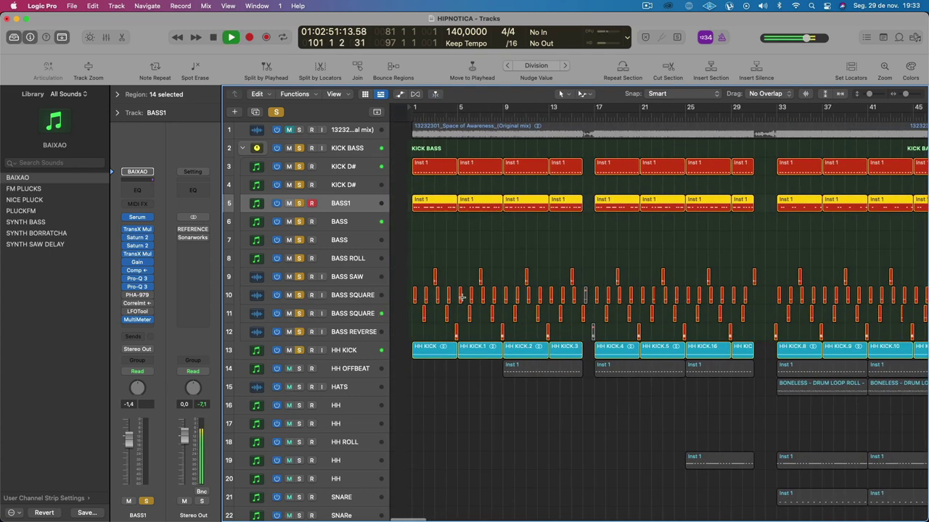
{"action": "left_click_drag", "start_coordinate": [395, 110], "coordinate": [578, 110]}
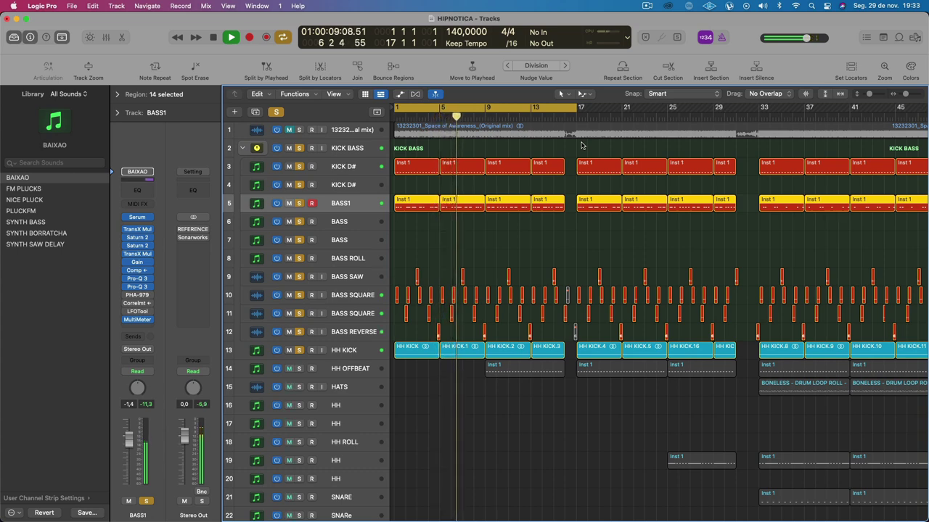
{"action": "key", "text": "space"}
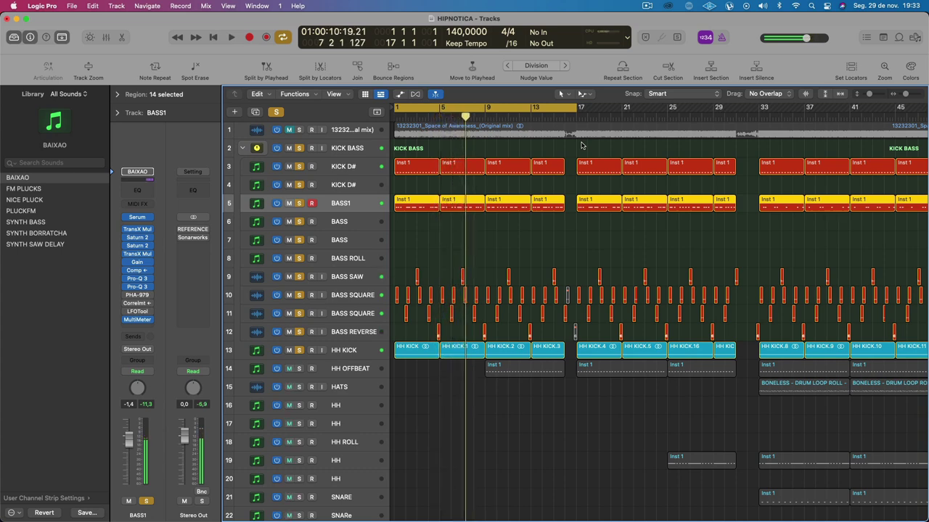